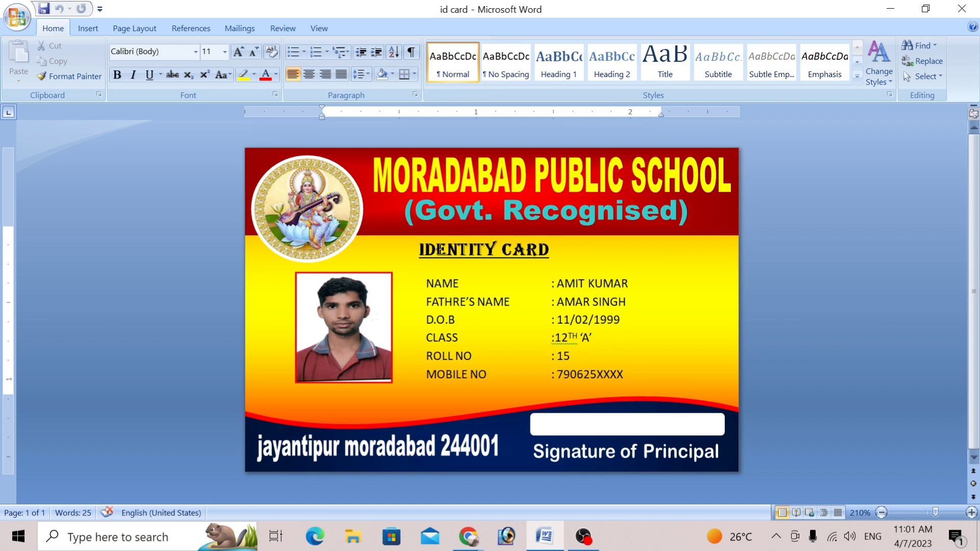
Step: Create a new blank Word document
click(16, 21)
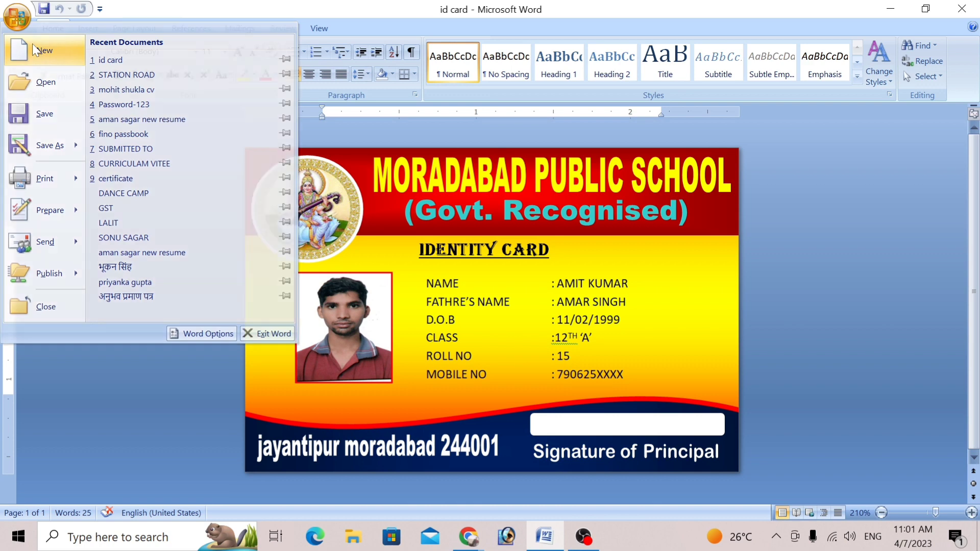
key(Escape)
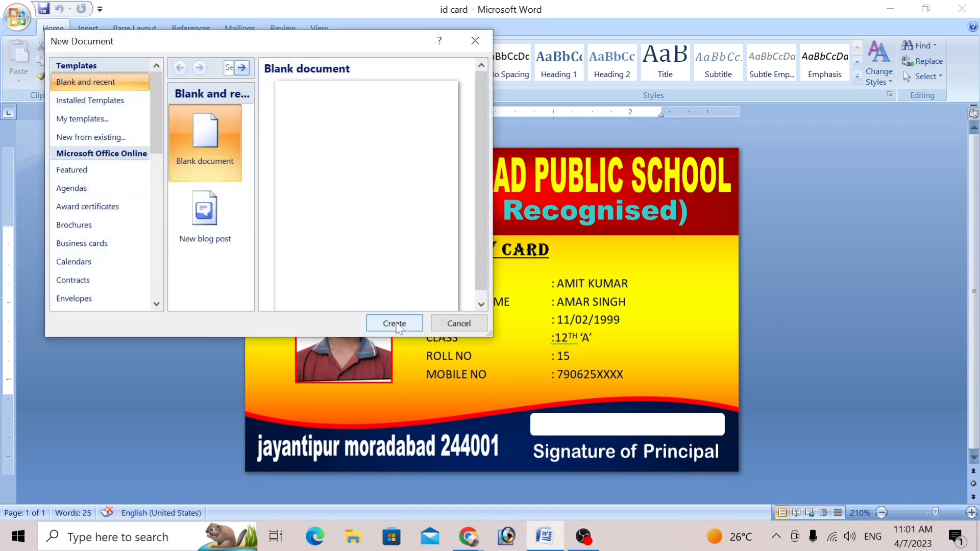
click(390, 320)
scroll(376, 404, down, 5)
scroll(389, 424, down, 5)
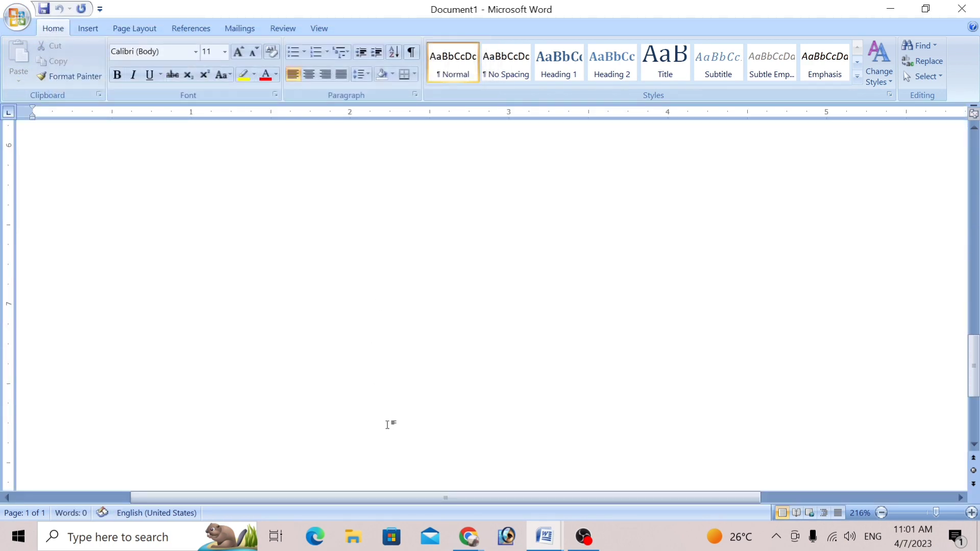
scroll(460, 410, up, 5)
scroll(452, 398, up, 3)
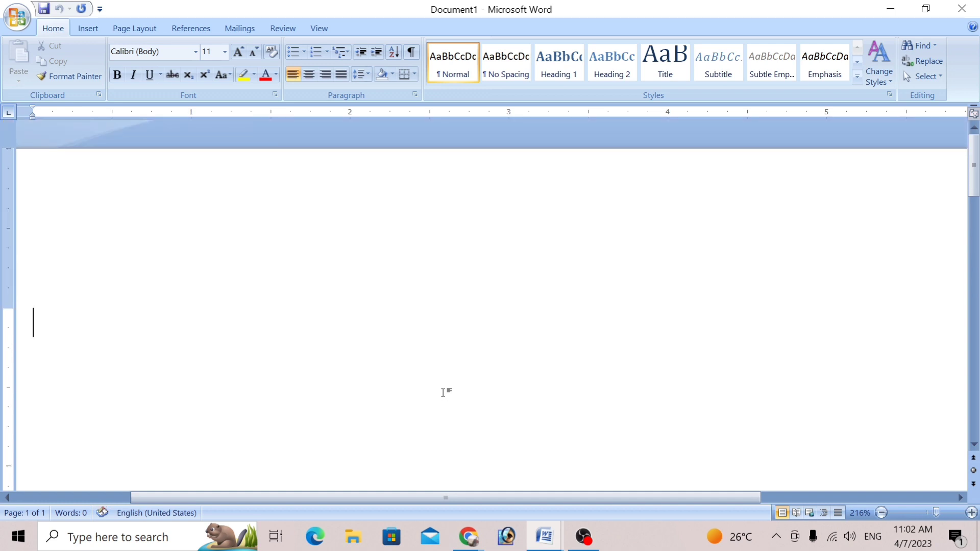
Step: Apply the Narrow margins preset to the page
click(138, 29)
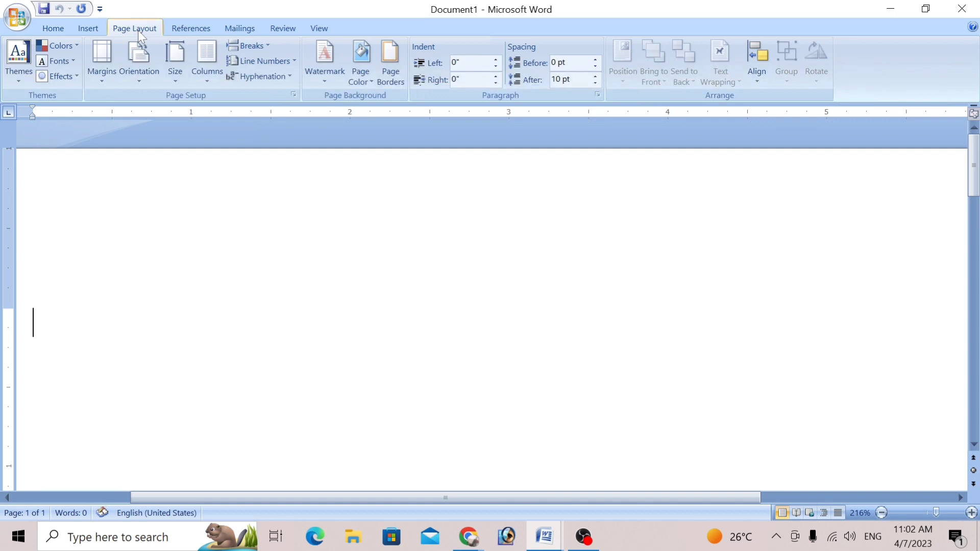
click(107, 72)
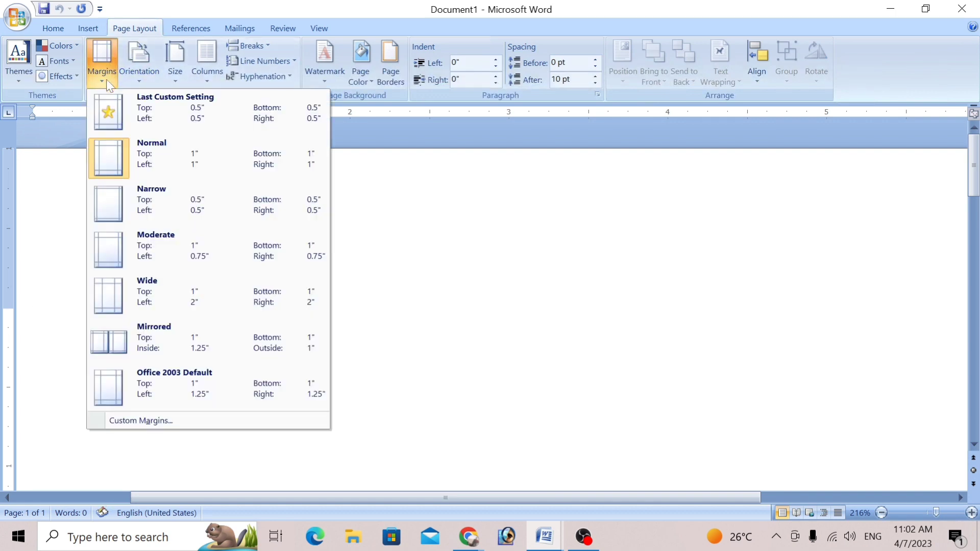
click(134, 200)
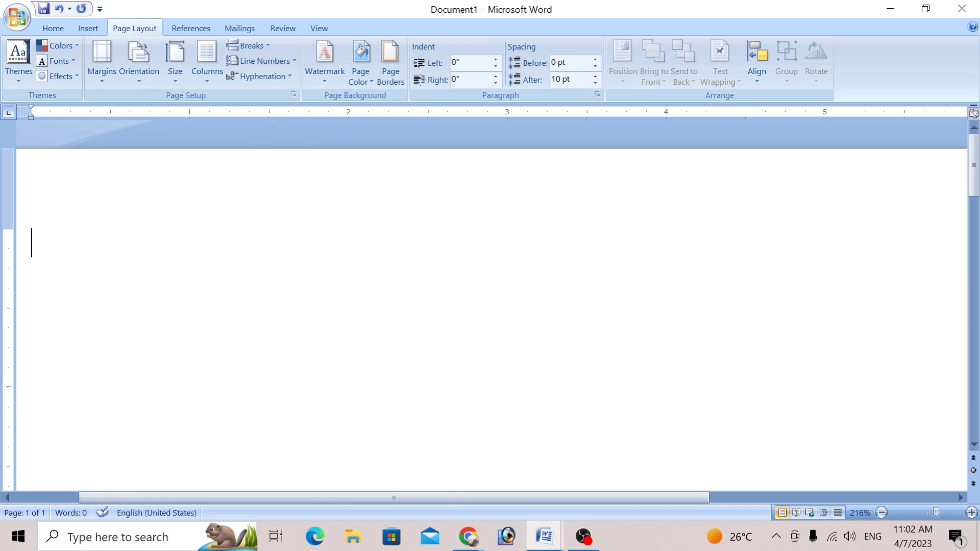
Step: Set a custom paper size of 3.2 × 2.1 inches
click(179, 77)
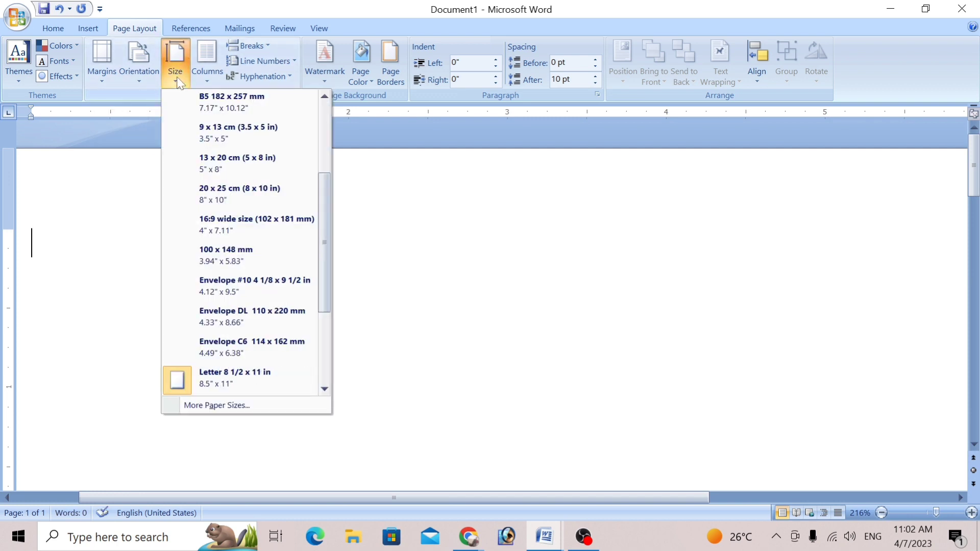
click(227, 406)
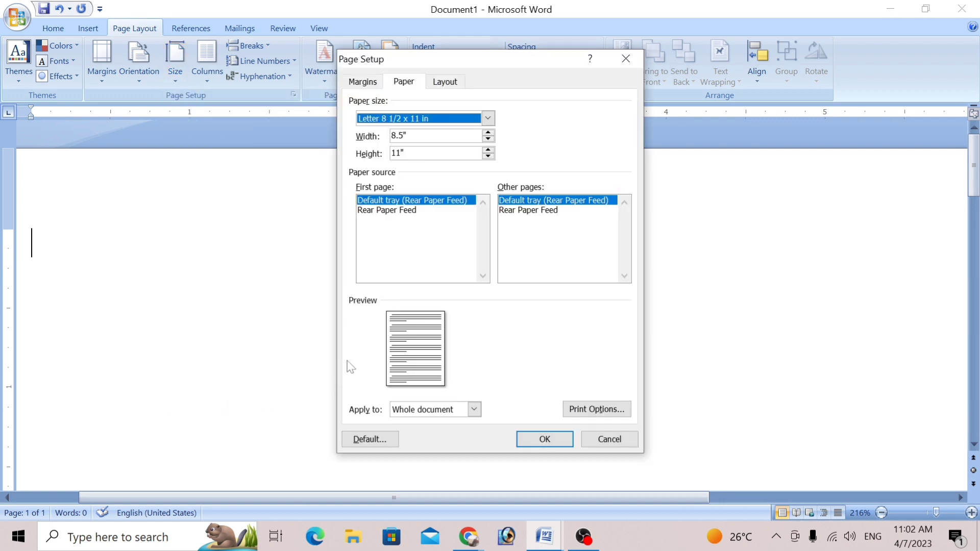
key(Tab)
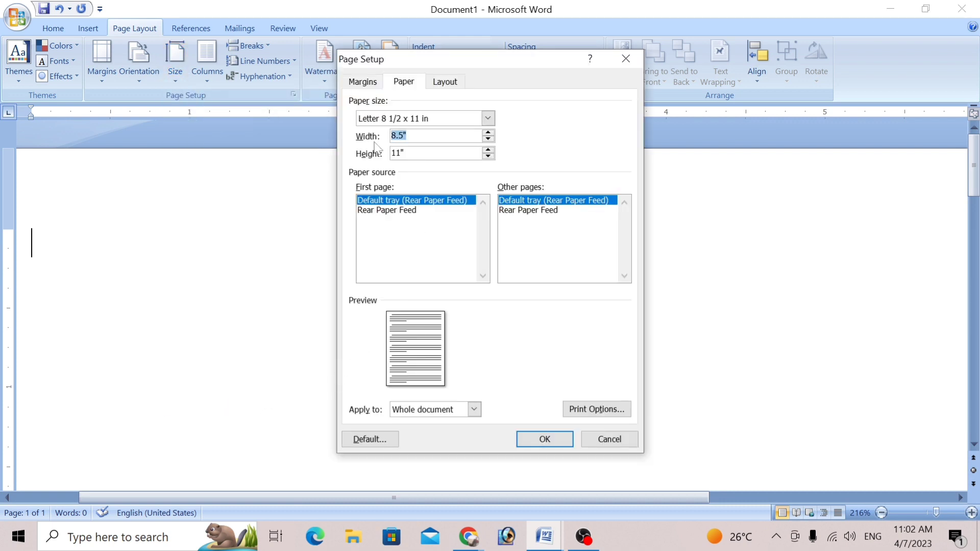
text(3.2)
key(Tab)
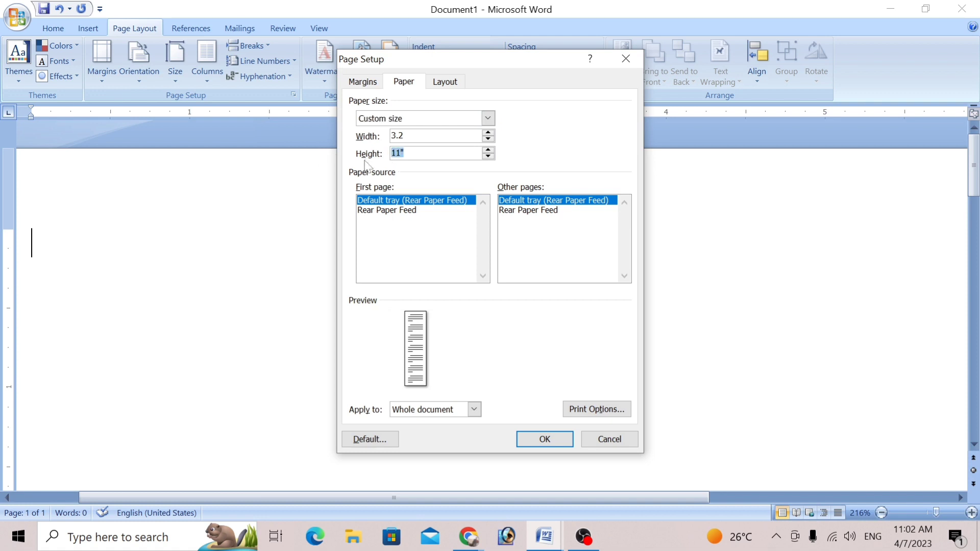
text(2.1)
click(545, 443)
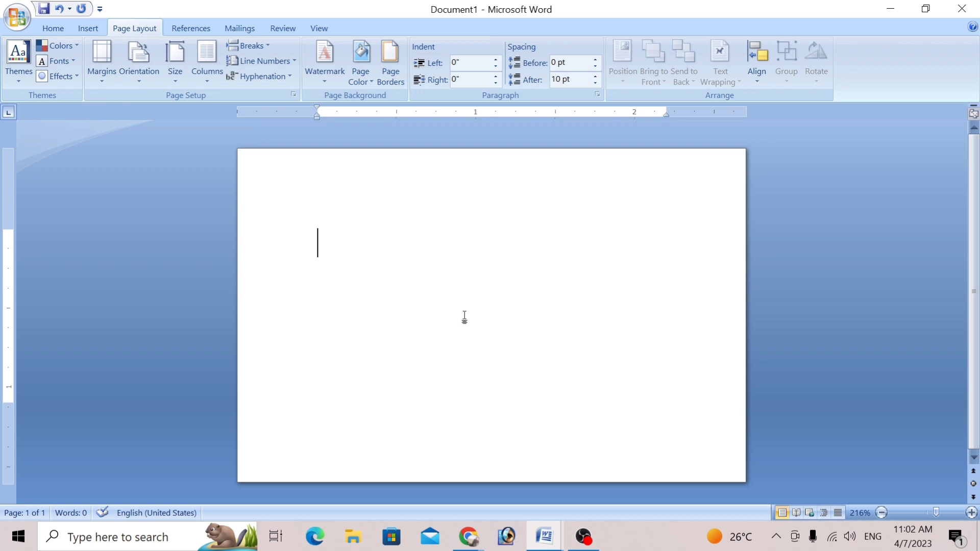
Step: Draw a rectangle across the card's full top edge, floating in front of text
click(92, 31)
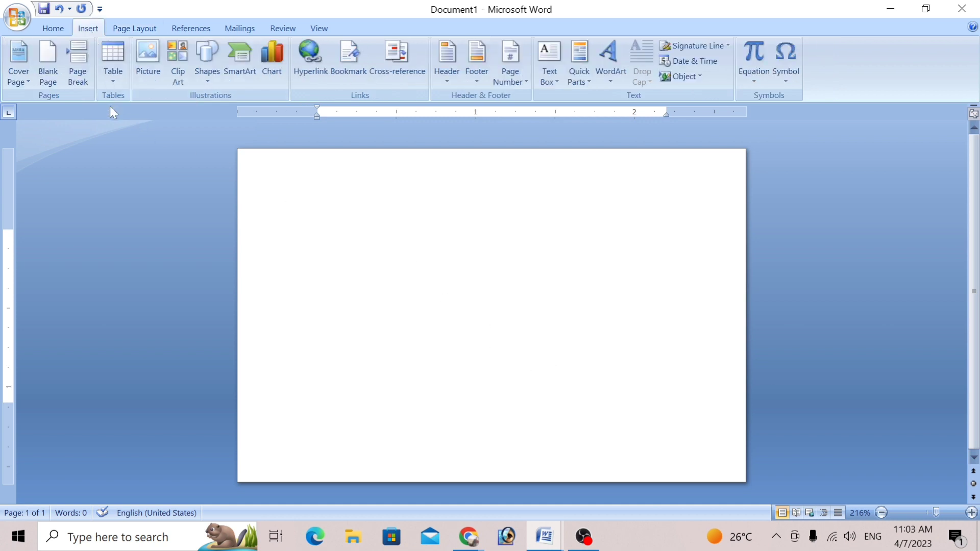
click(213, 79)
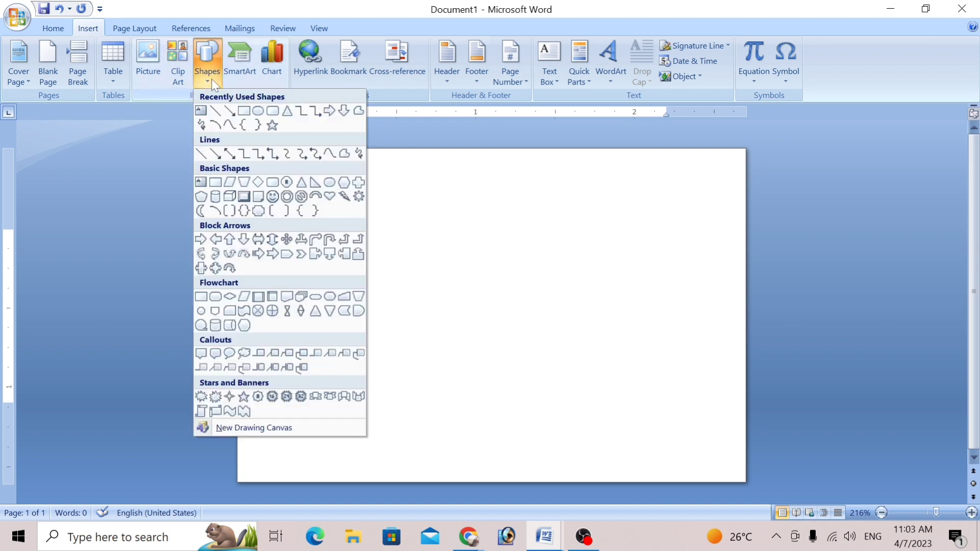
click(244, 110)
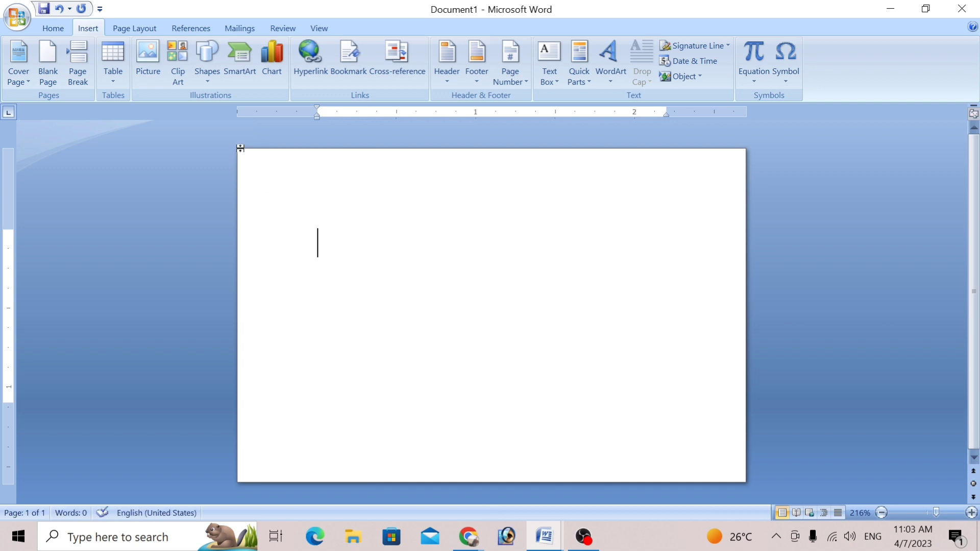
drag(242, 152, 727, 260)
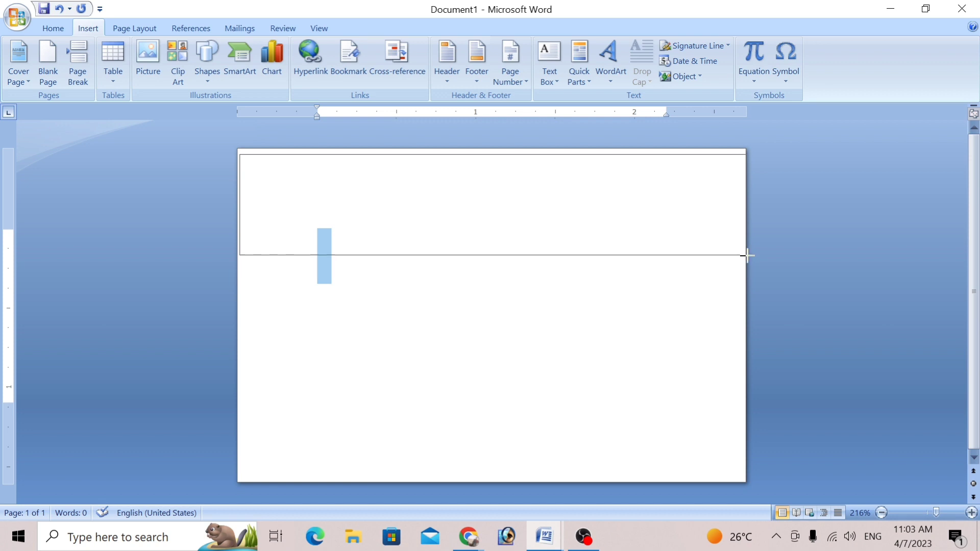
drag(727, 261, 749, 262)
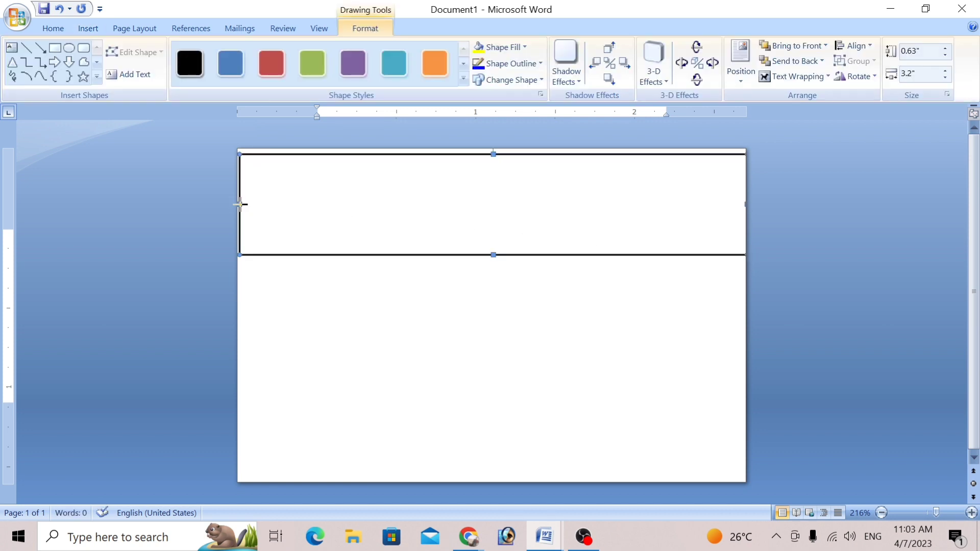
drag(239, 204, 237, 204)
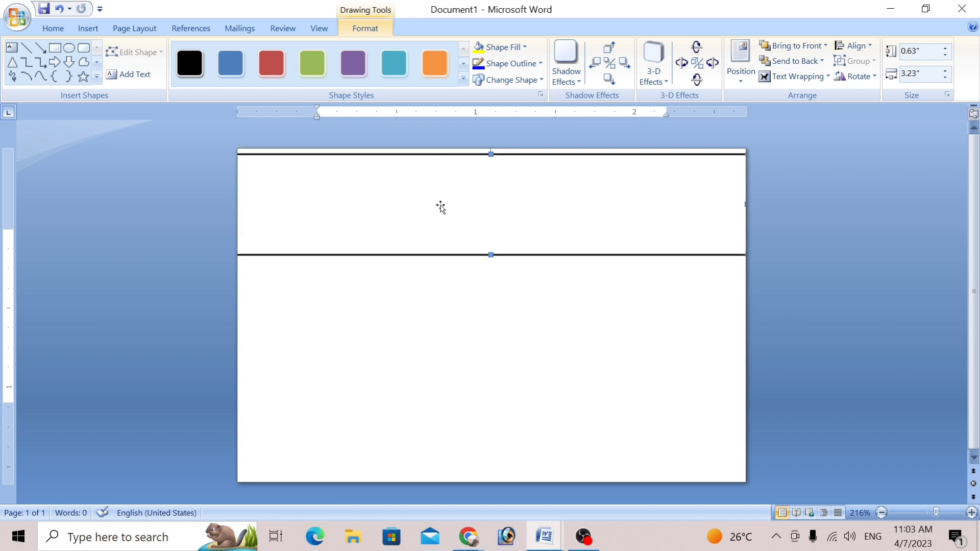
drag(441, 204, 440, 191)
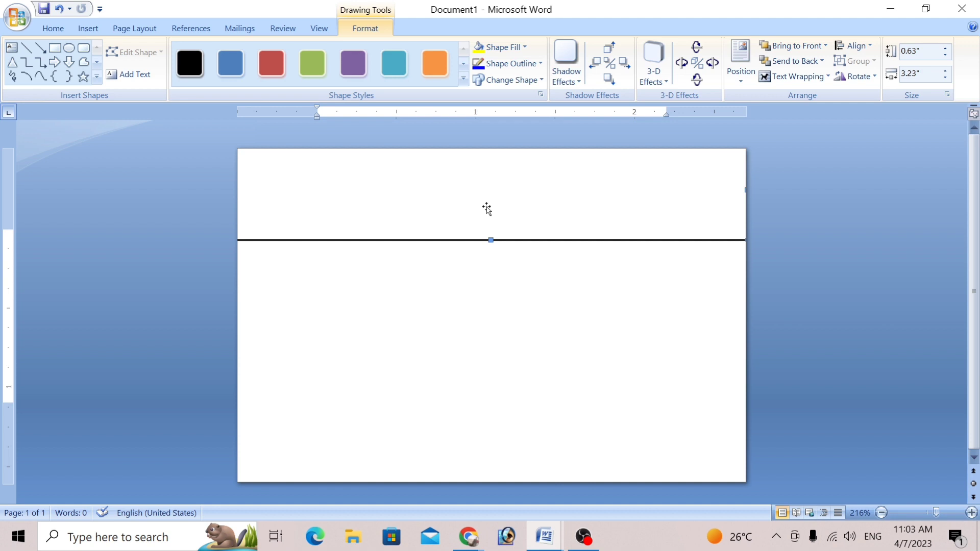
click(812, 81)
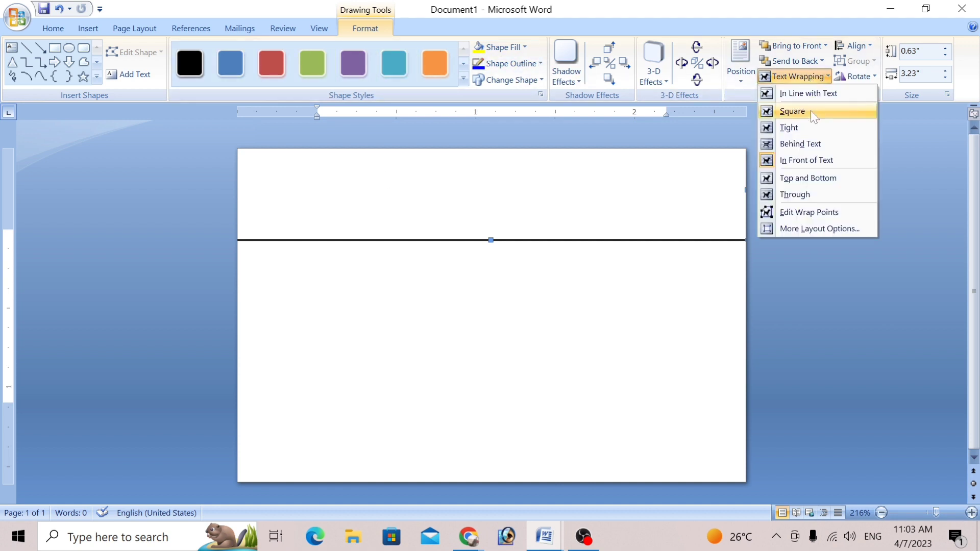
click(816, 169)
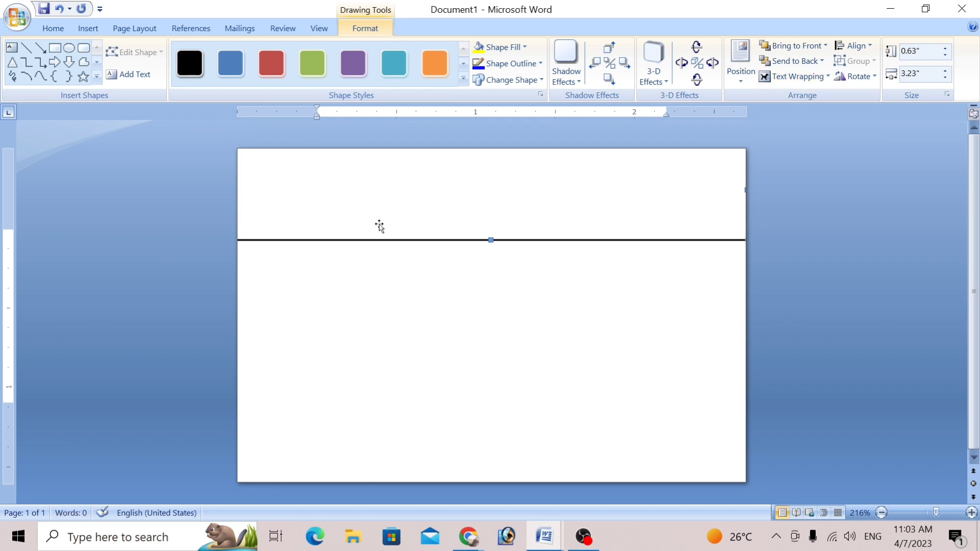
Step: Fill the rectangle red with a dark centre gradient and remove its outline
click(525, 47)
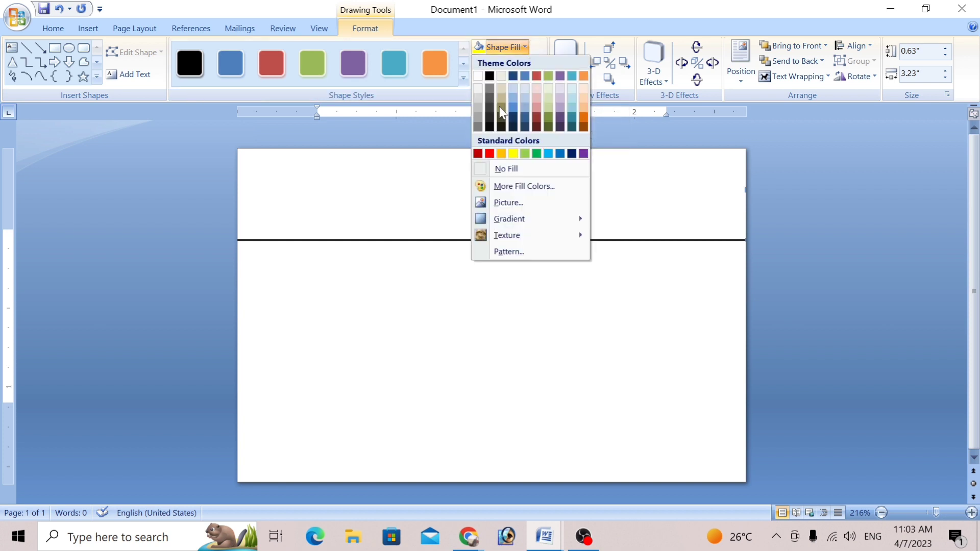
click(489, 153)
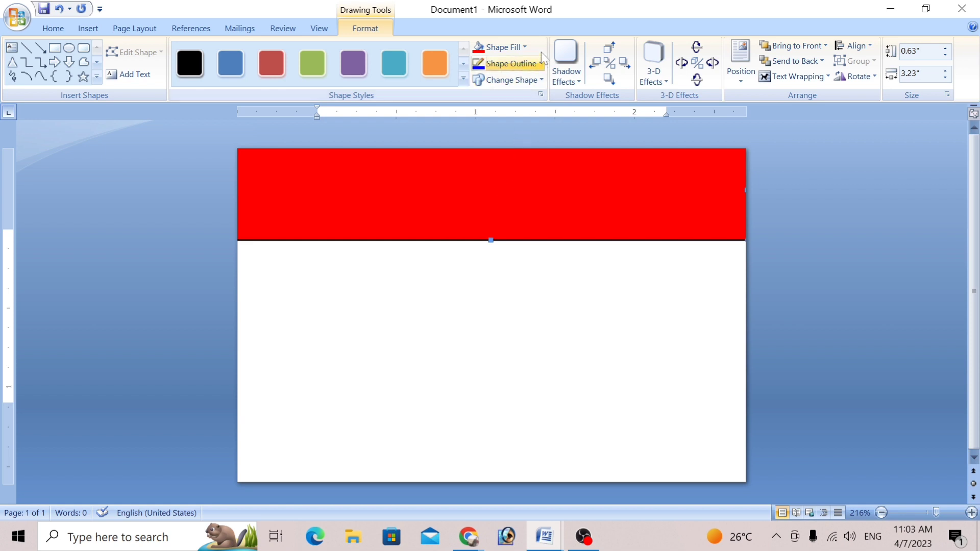
click(525, 47)
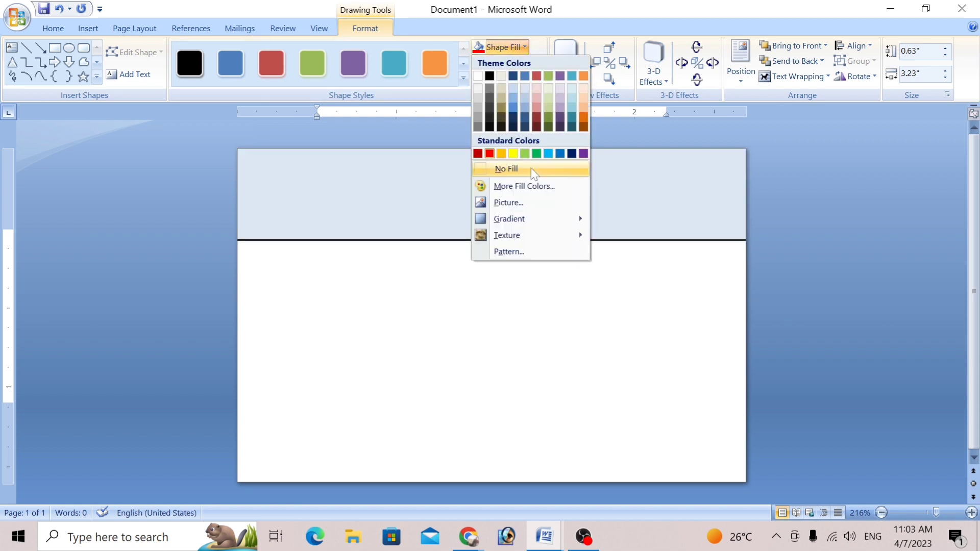
mouse_move(510, 219)
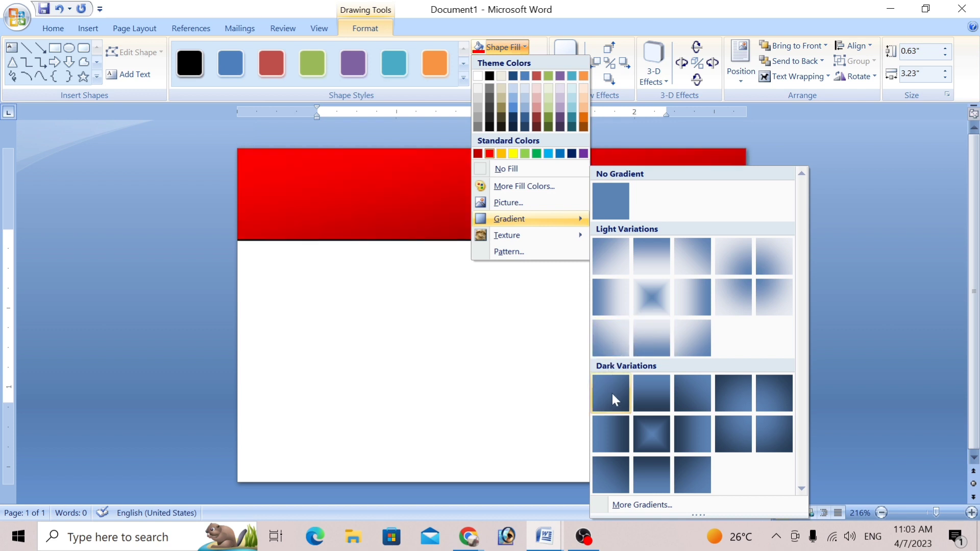
click(654, 436)
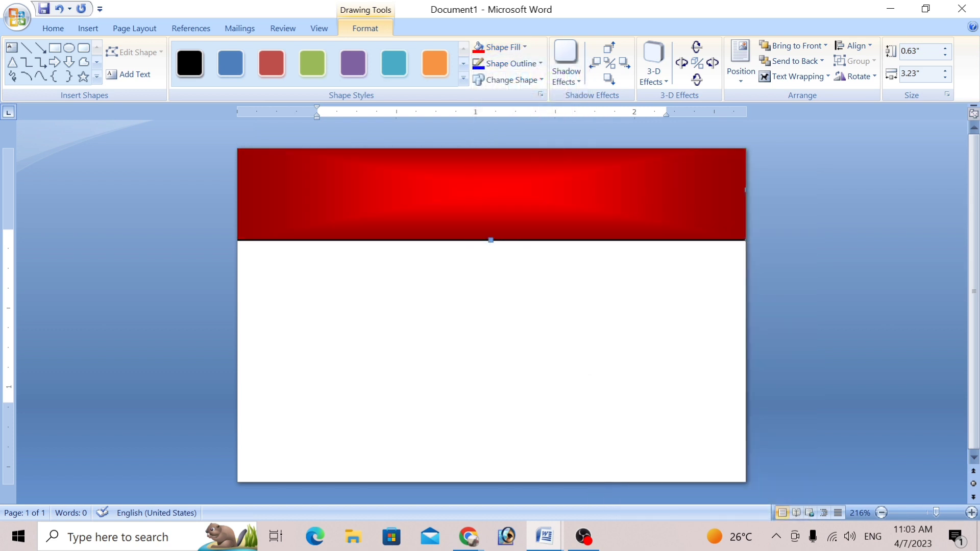
click(541, 65)
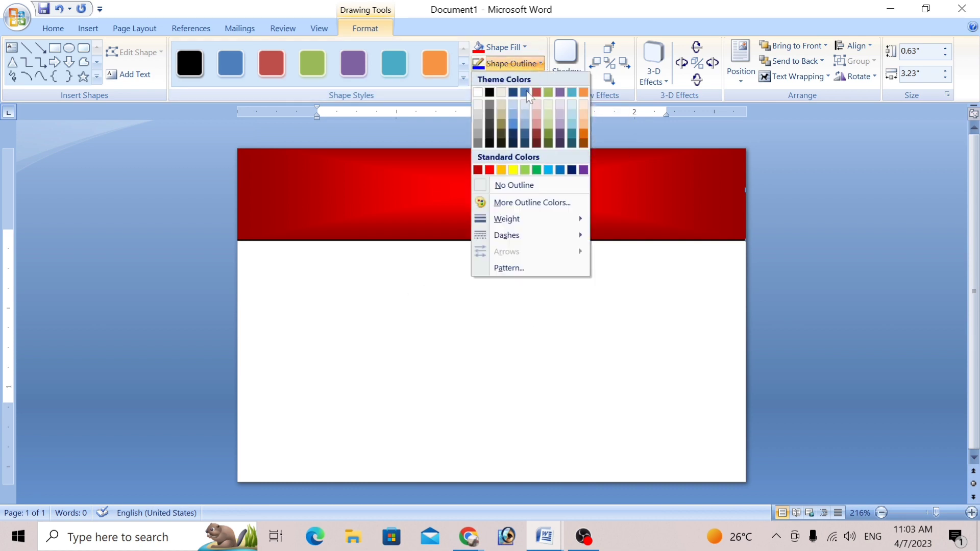
click(519, 186)
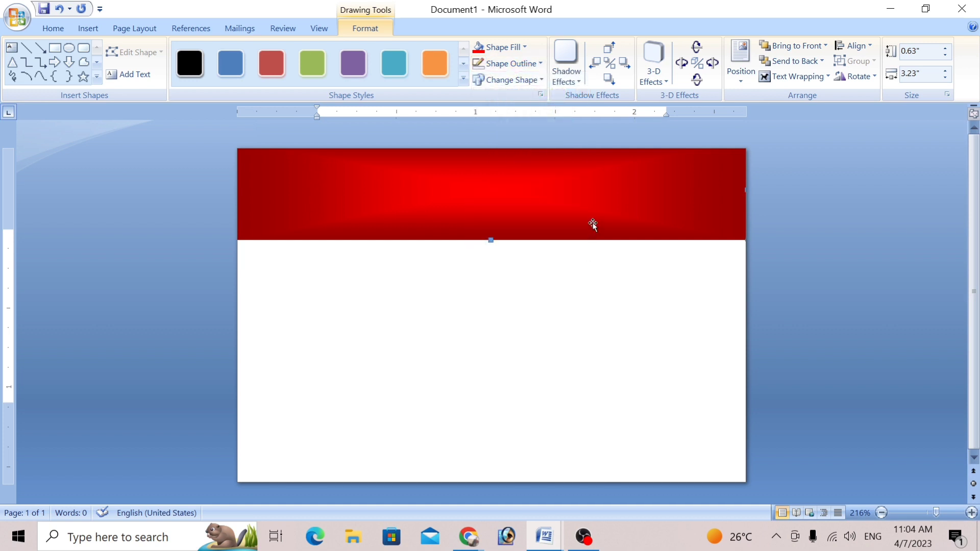
Step: Insert a first-style WordArt reading 'MORADABAD PUBLIC SCHOOL'
click(87, 29)
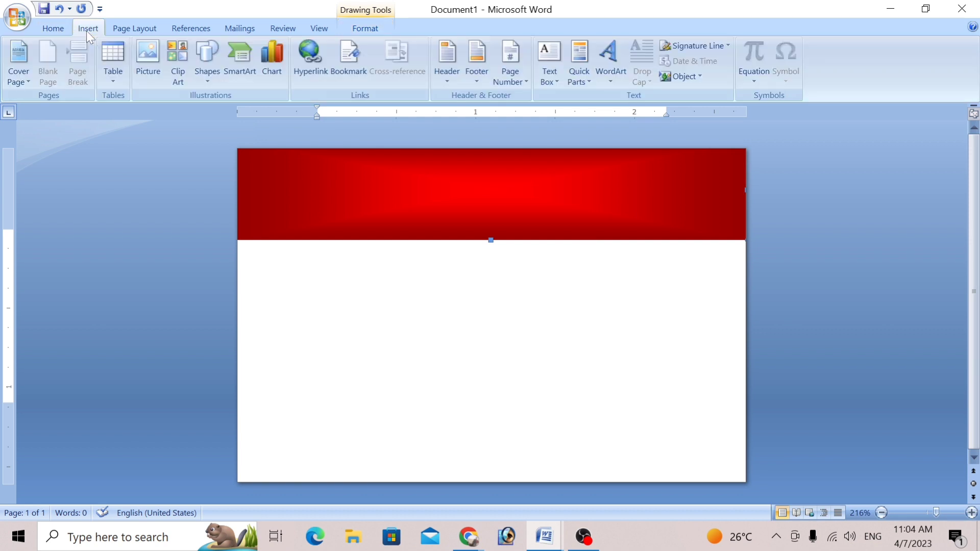
click(606, 78)
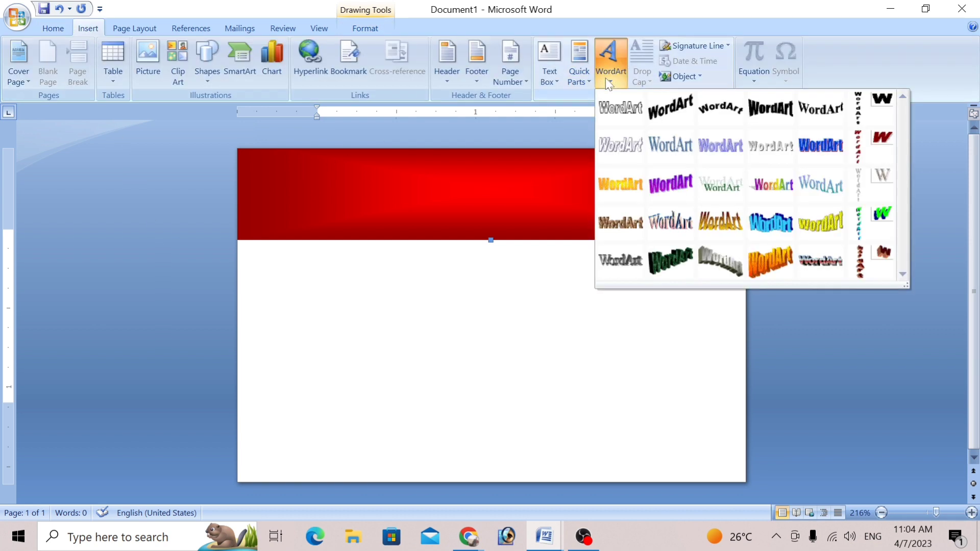
click(614, 115)
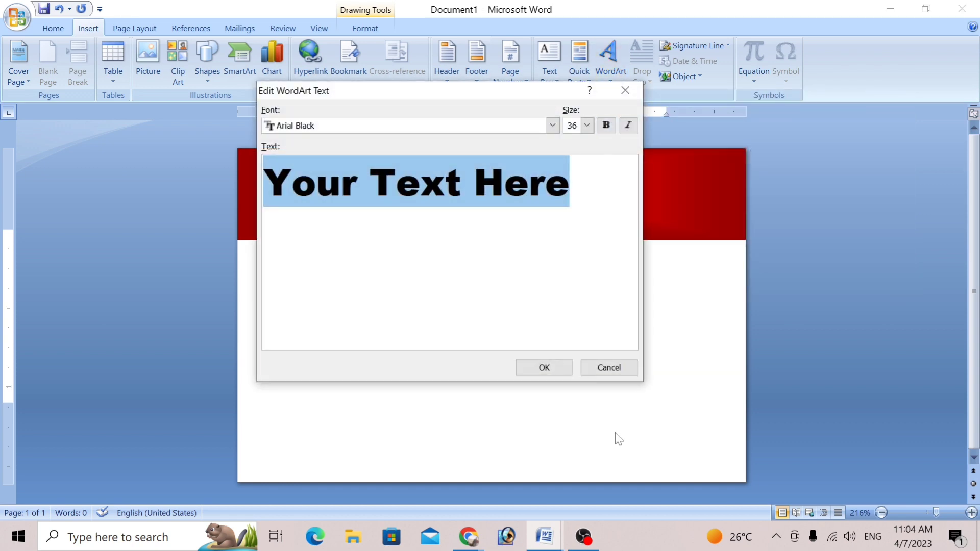
text(MORADABAD PUBLIC SCHOOL)
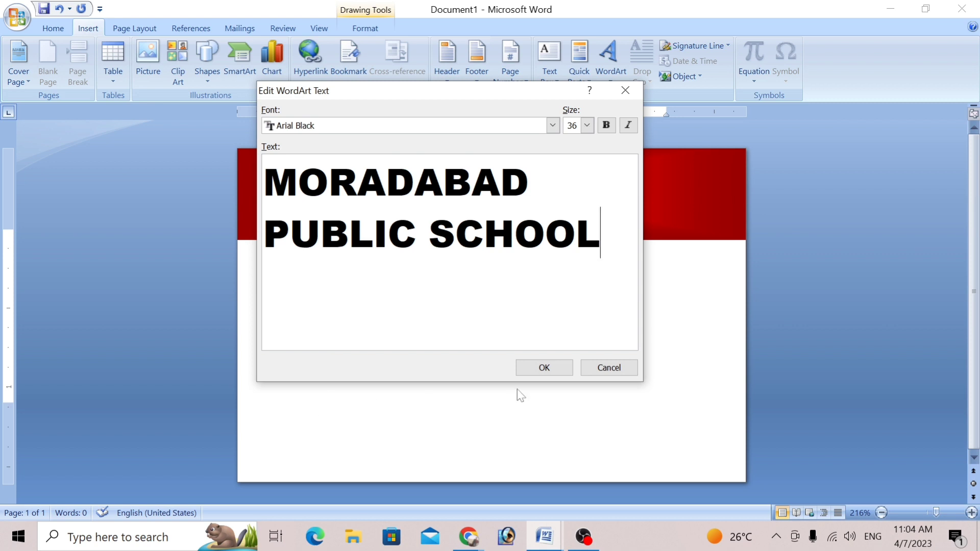
click(545, 368)
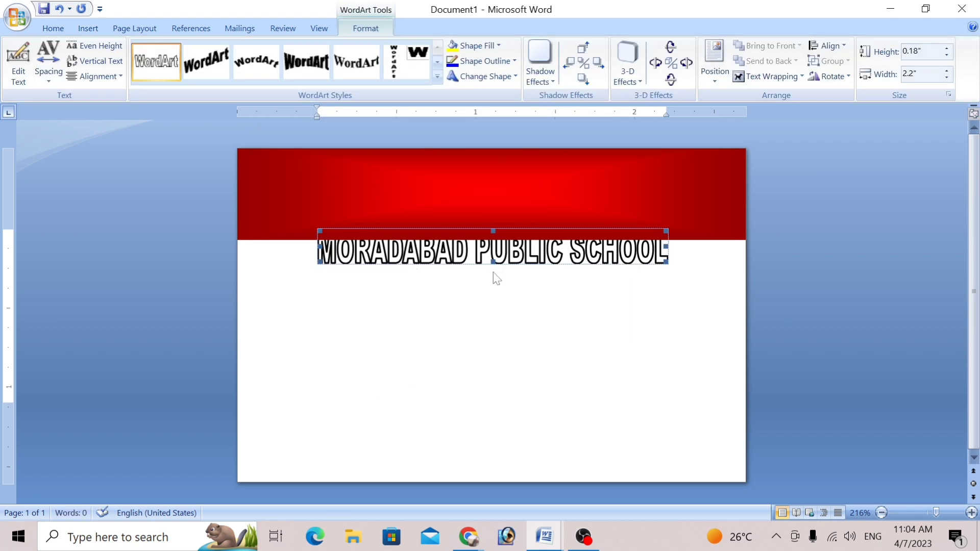
Step: Float the title in front of text and place it in the red band's upper right
click(765, 78)
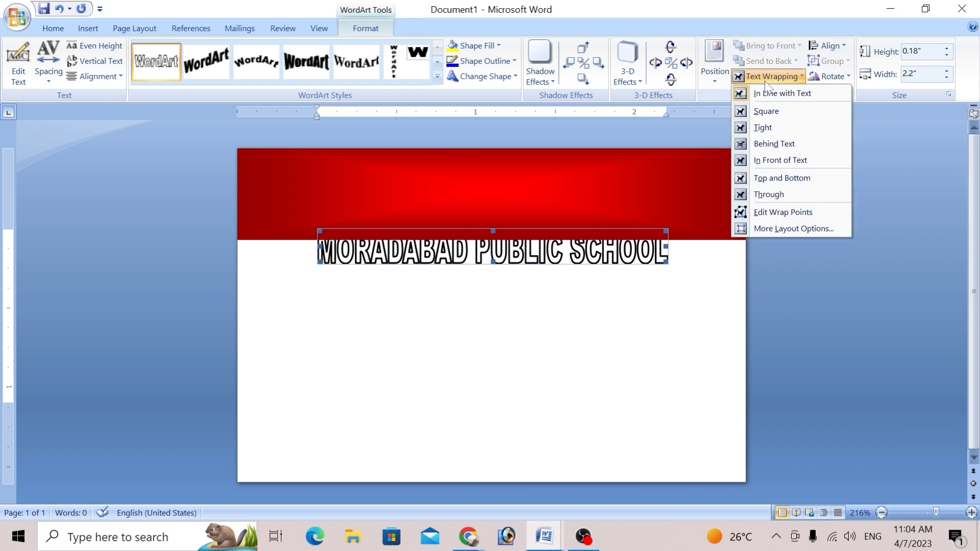
click(783, 162)
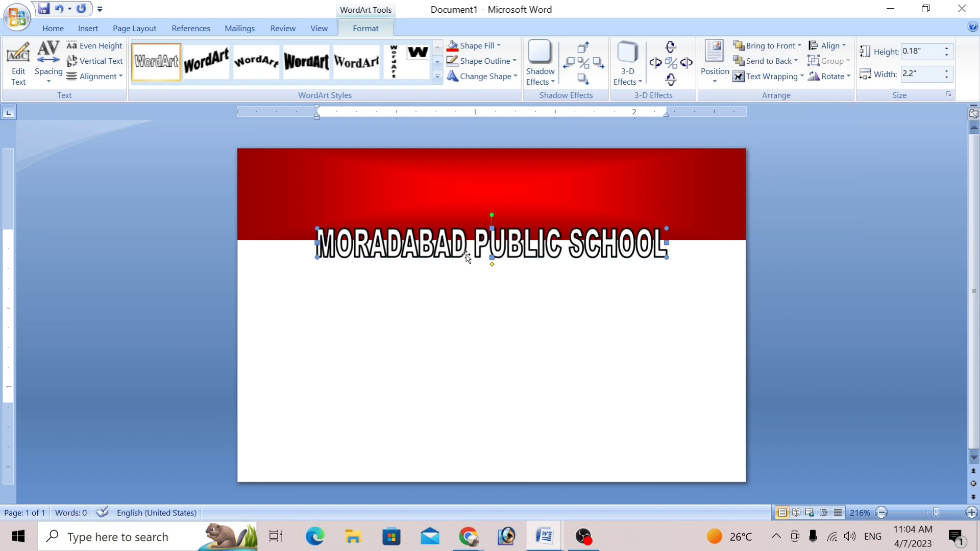
drag(458, 236, 540, 187)
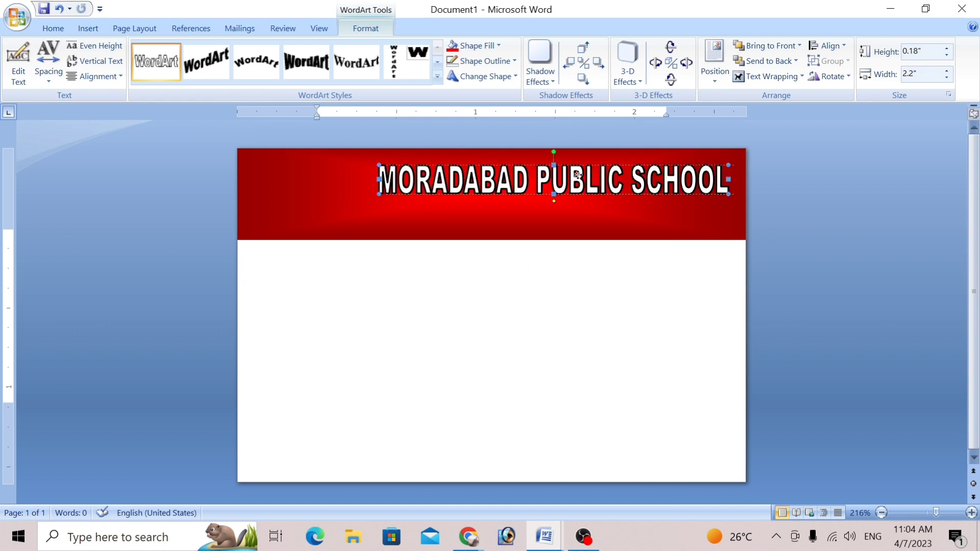
drag(571, 175, 582, 172)
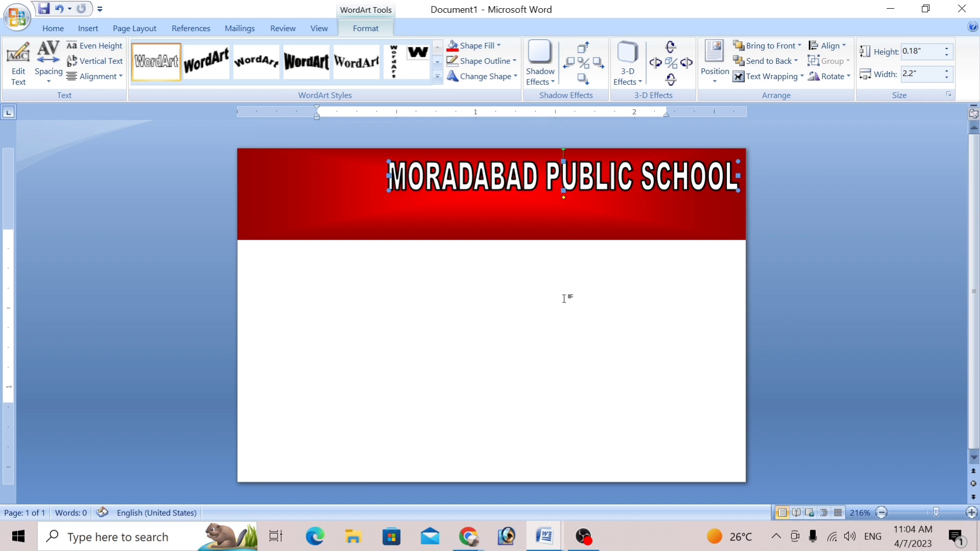
key(Up)
key(Up)
key(Right)
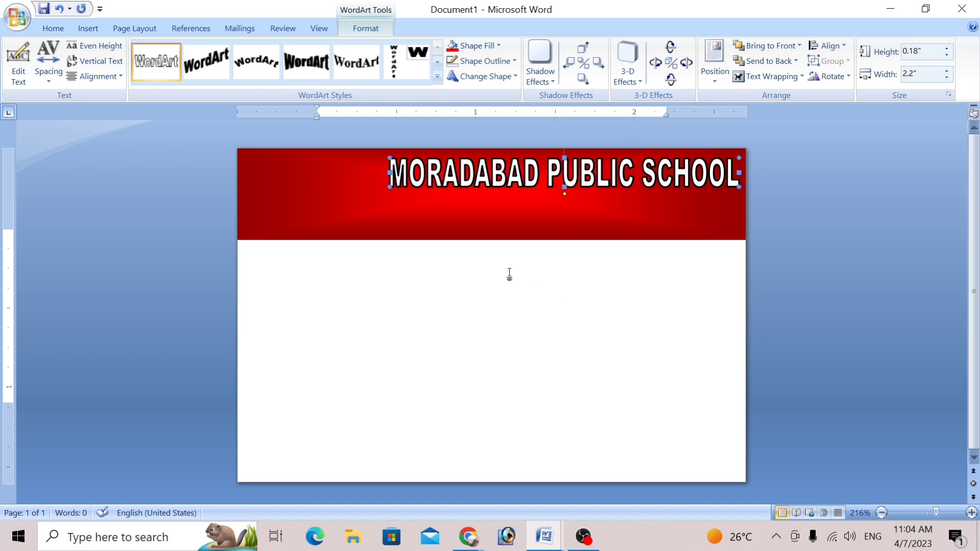
Step: Fill the title yellow and remove its outline
click(498, 46)
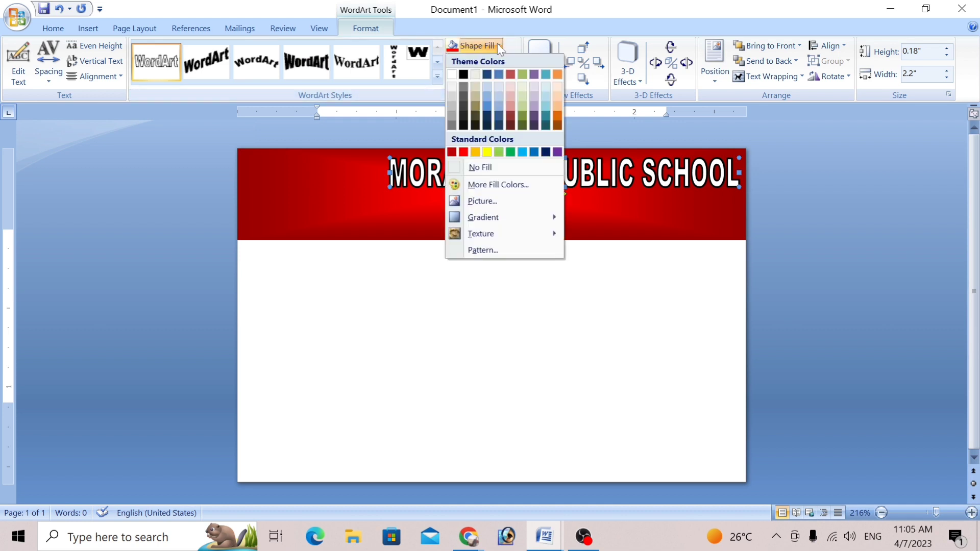
click(487, 152)
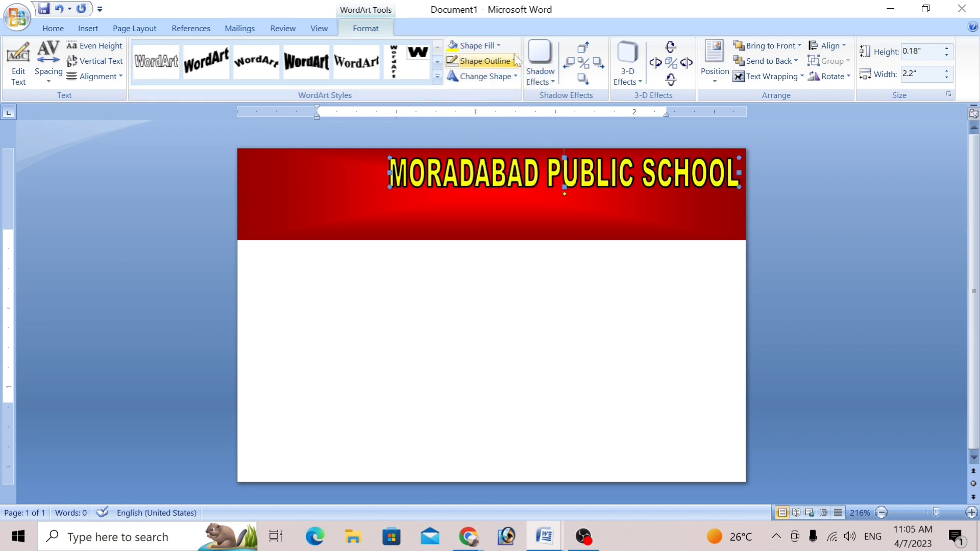
click(515, 61)
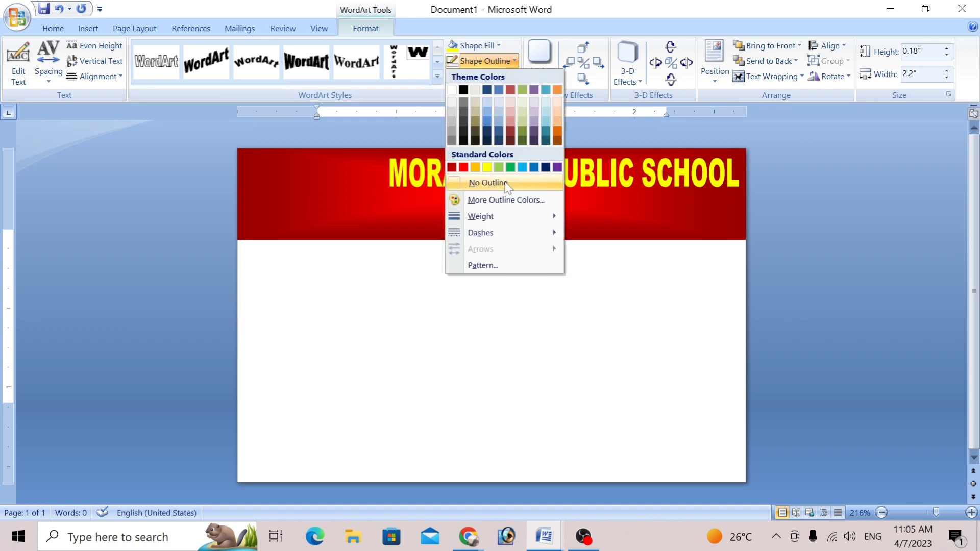
click(488, 183)
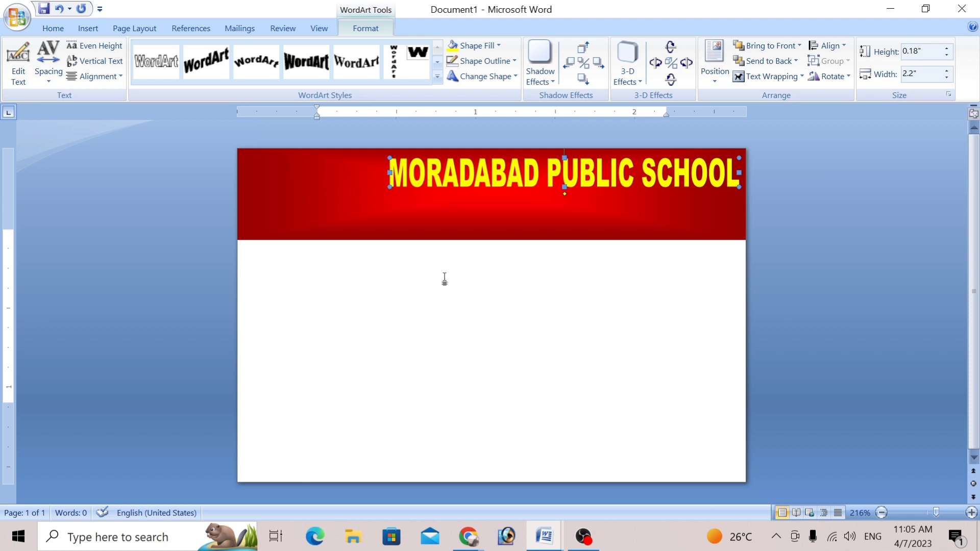
Step: Insert a plain-style WordArt reading '(Govt.Recognised)' and shrink it
click(88, 31)
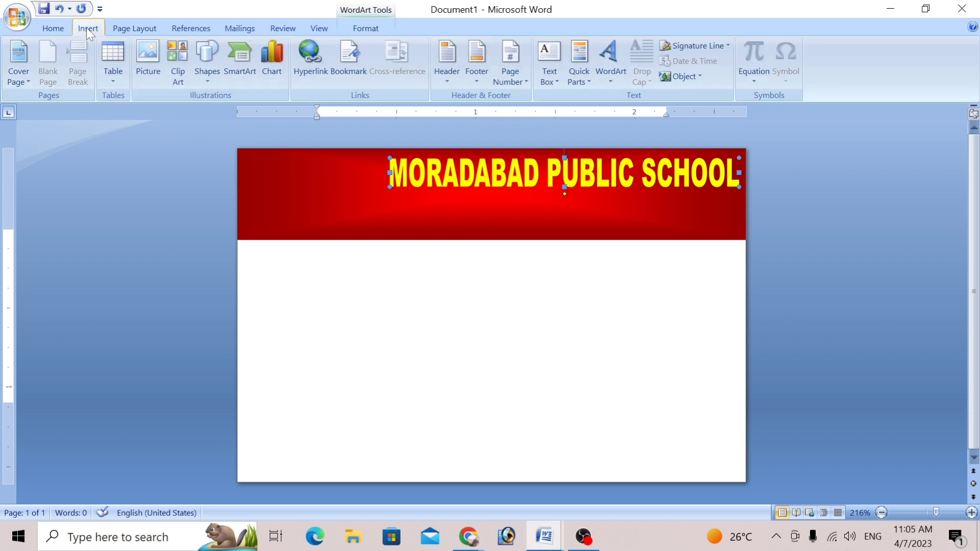
click(611, 70)
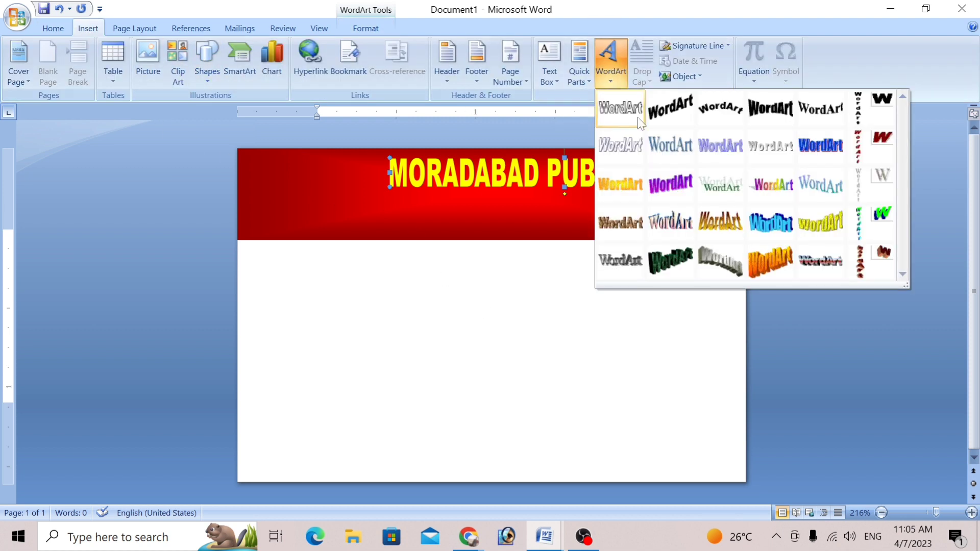
click(622, 107)
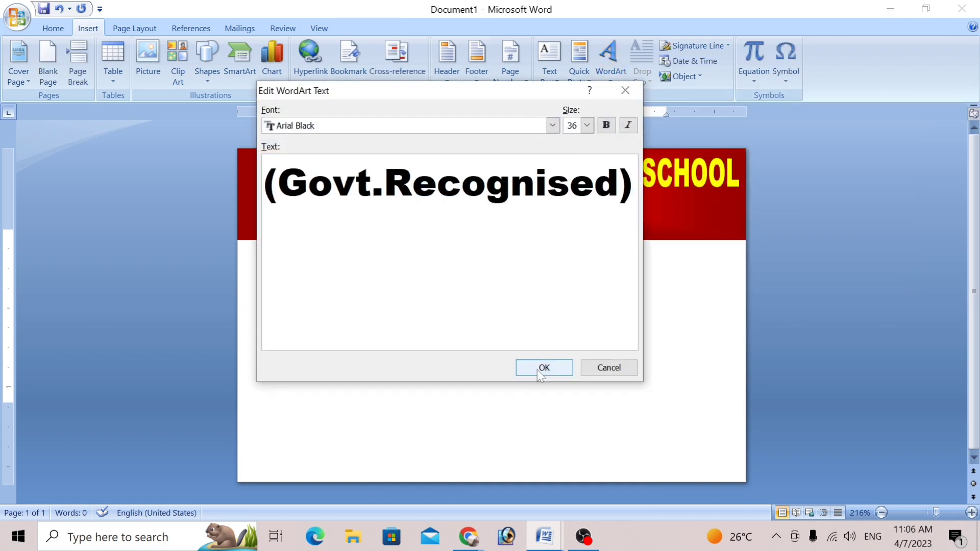
click(543, 369)
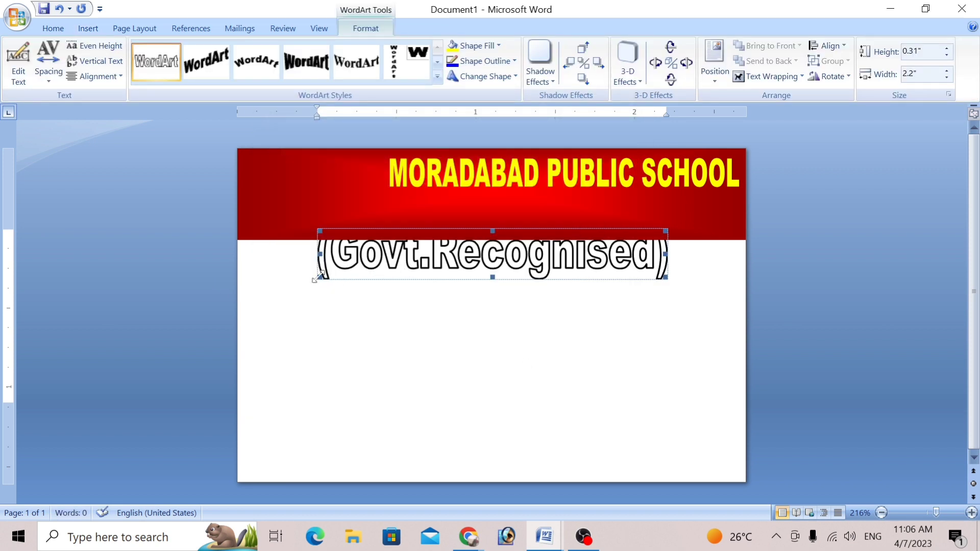
drag(319, 278, 364, 268)
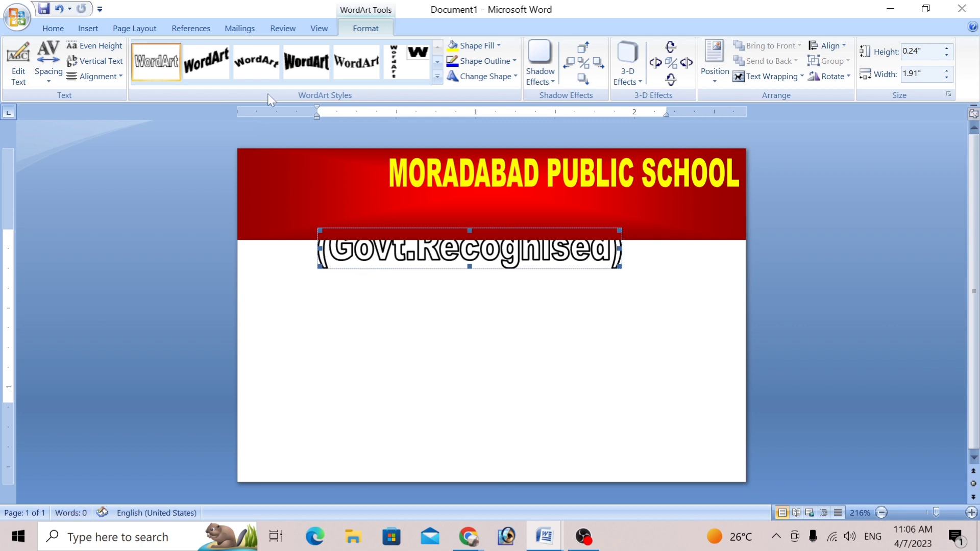
Step: Float the subtitle in front of text, shrink it further and position it under the title
click(793, 76)
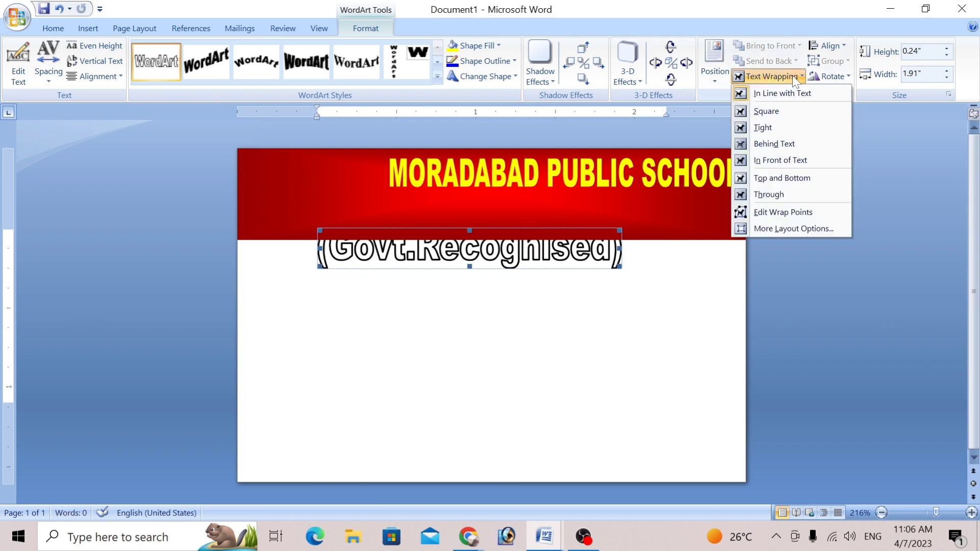
click(790, 162)
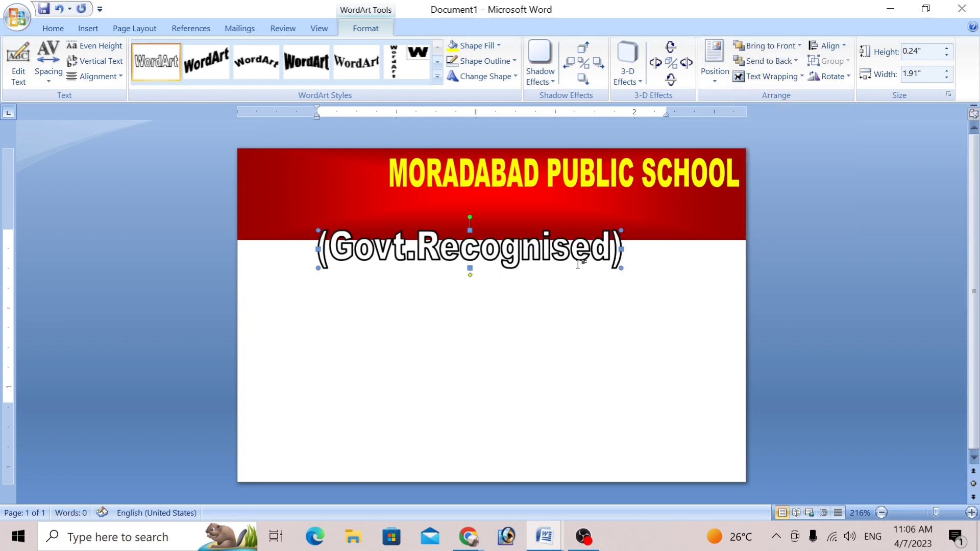
mouse_move(520, 256)
mouse_down()
mouse_move(616, 209)
mouse_move(605, 233)
mouse_up()
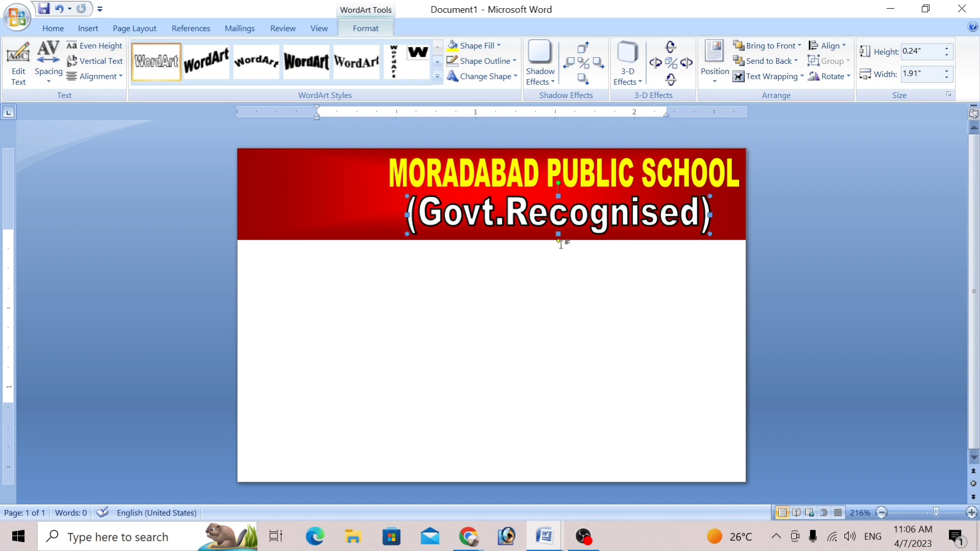
key(Up)
key(Right)
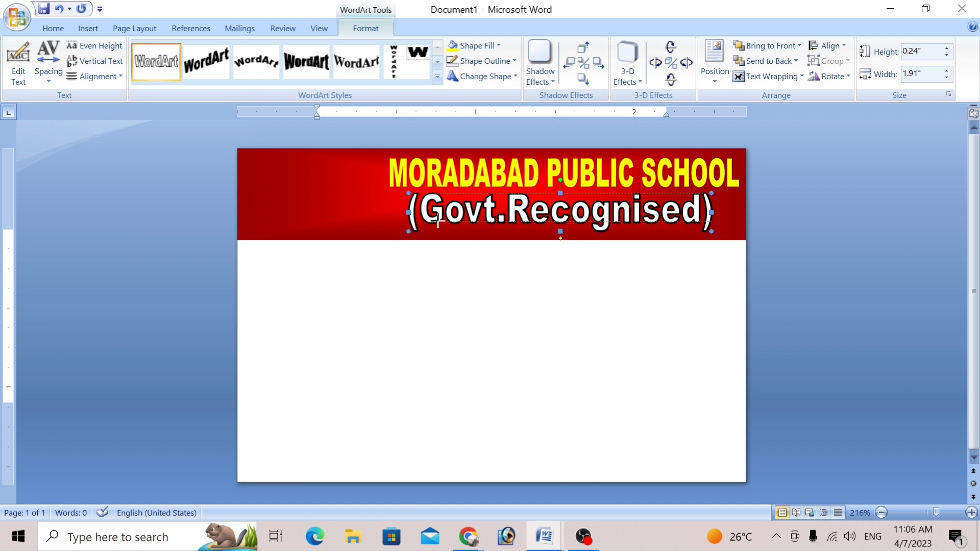
drag(409, 232, 445, 217)
key(Left)
key(Left)
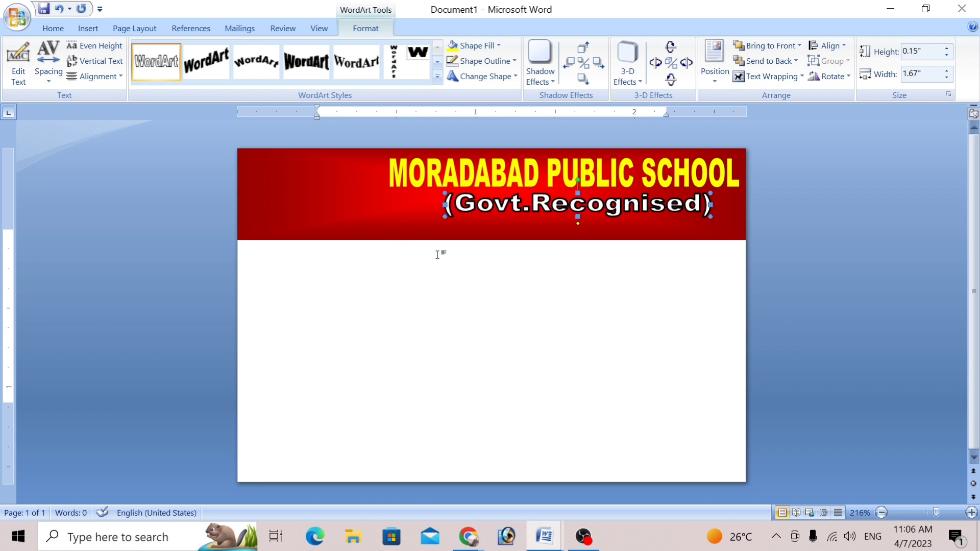
key(Left)
key(Left)
key(Left)
key(Left)
key(Left)
key(Left)
key(Left)
key(Left)
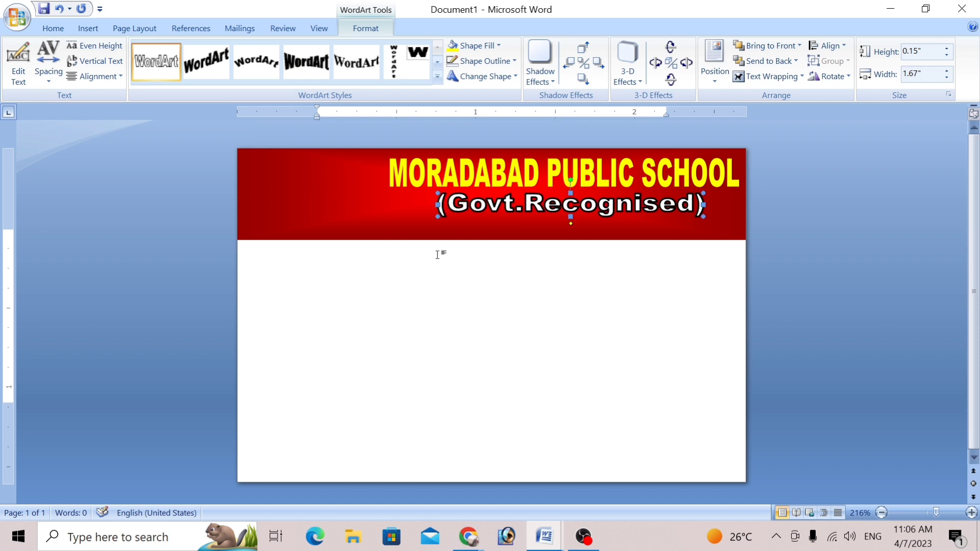
key(Left)
key(Left)
key(Left)
key(Left)
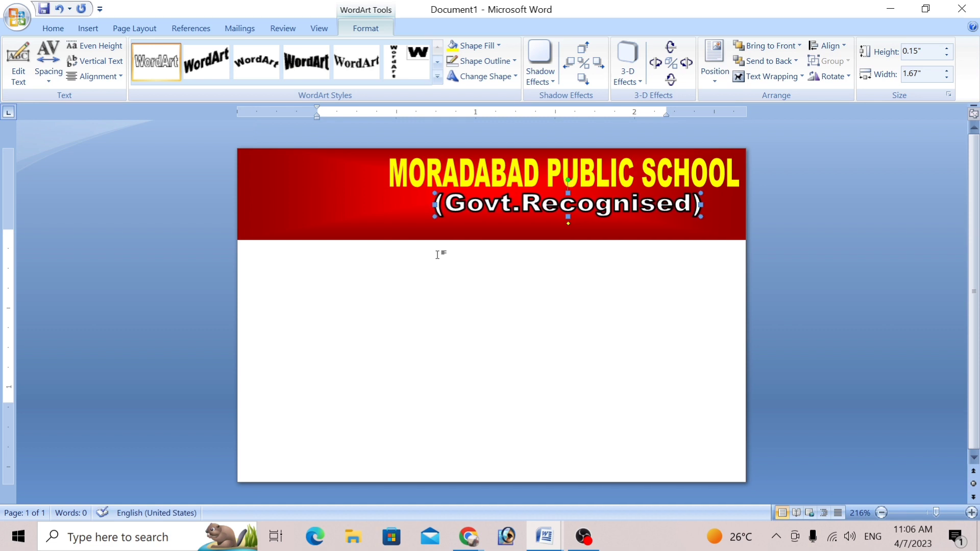
key(Down)
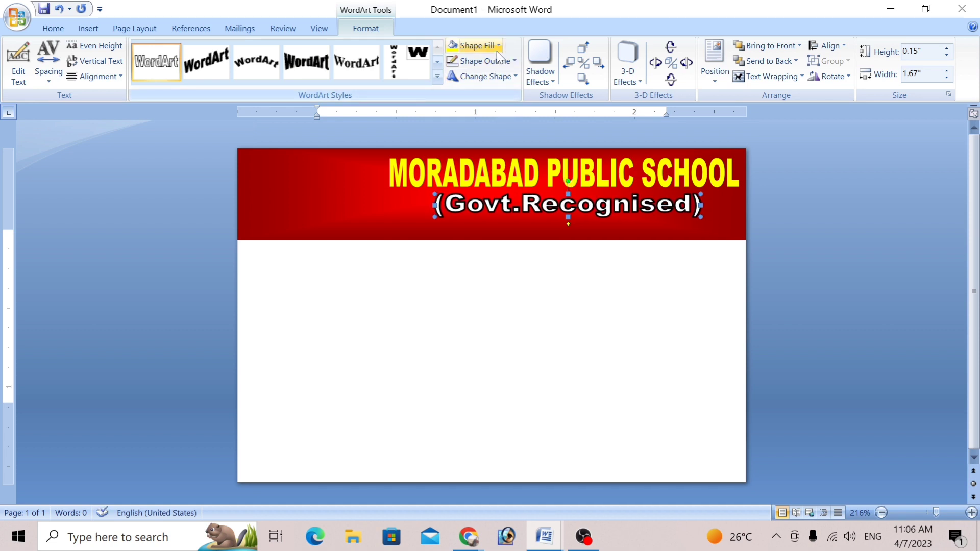
Step: Fill the (Govt.Recognised) subtitle with a custom light blue colour
click(499, 46)
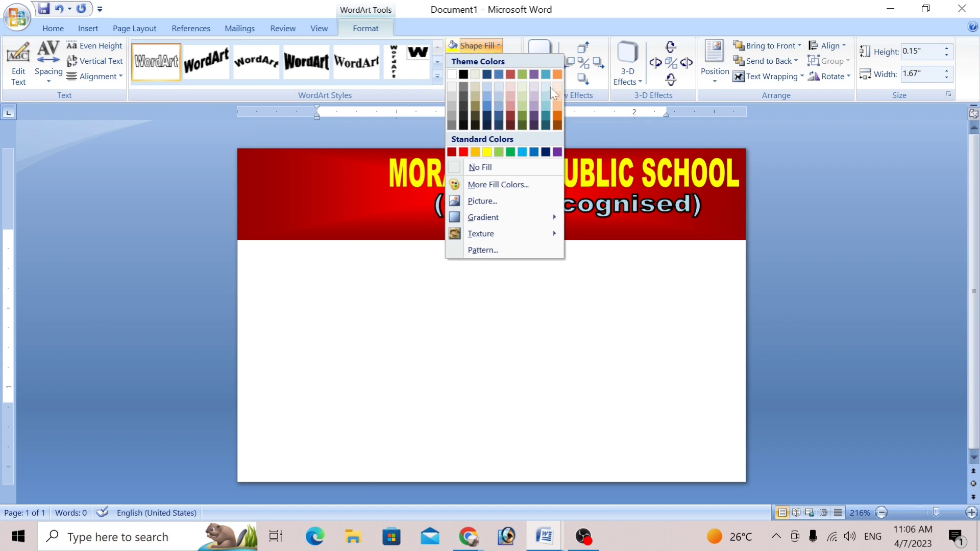
click(499, 185)
click(217, 134)
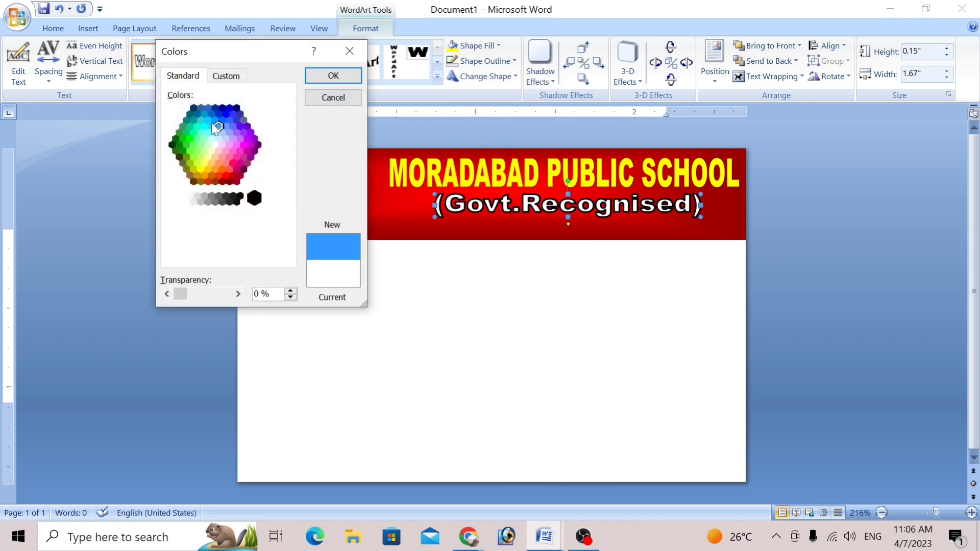
click(204, 130)
click(207, 134)
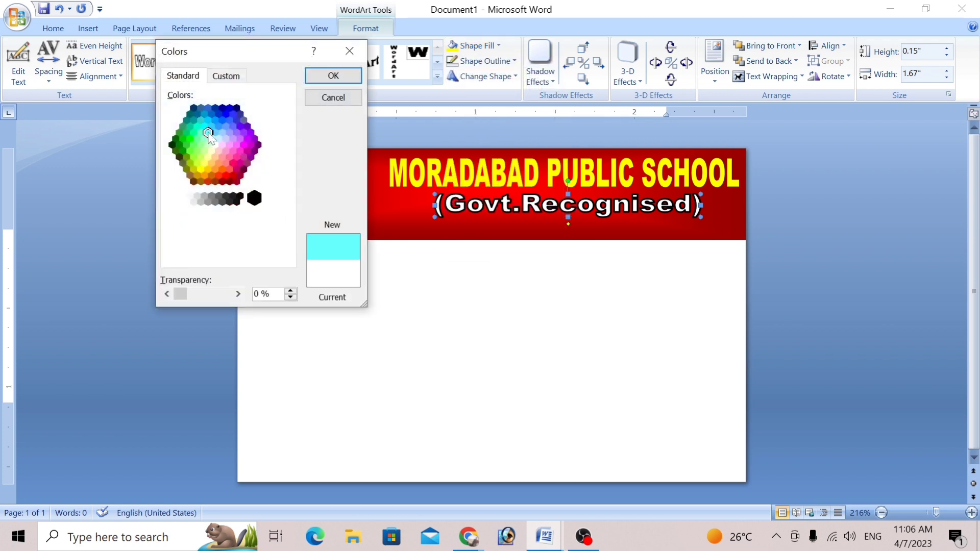
click(215, 134)
click(340, 77)
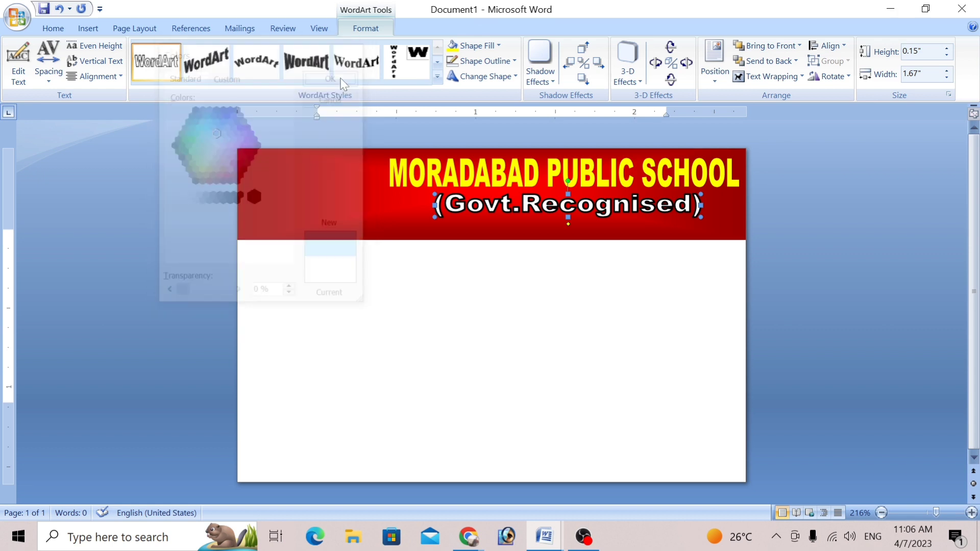
Step: Remove the subtitle's outline
click(492, 61)
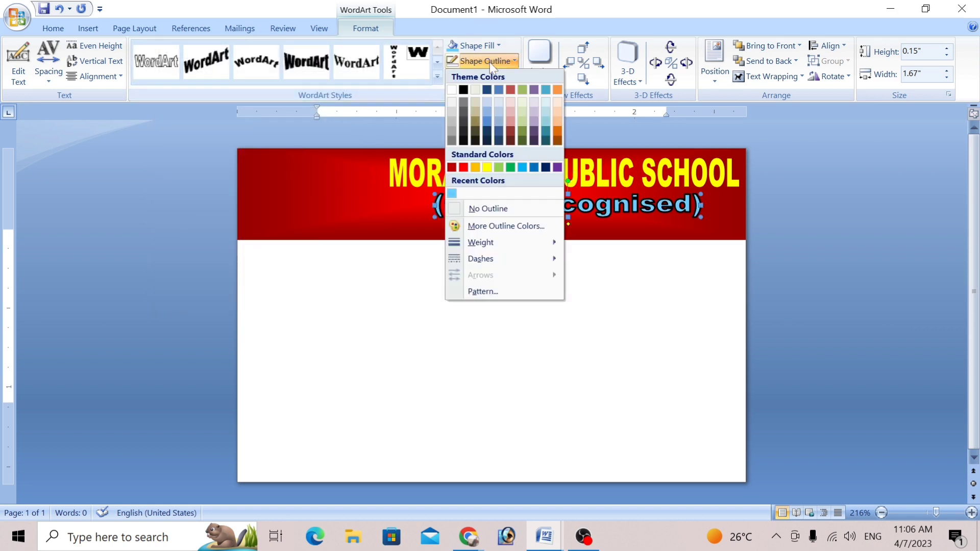
click(499, 209)
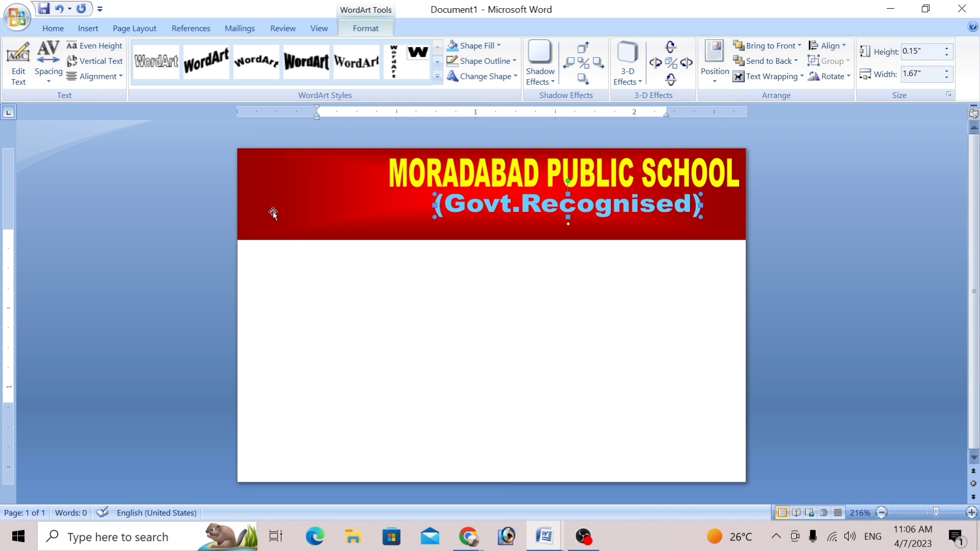
click(88, 30)
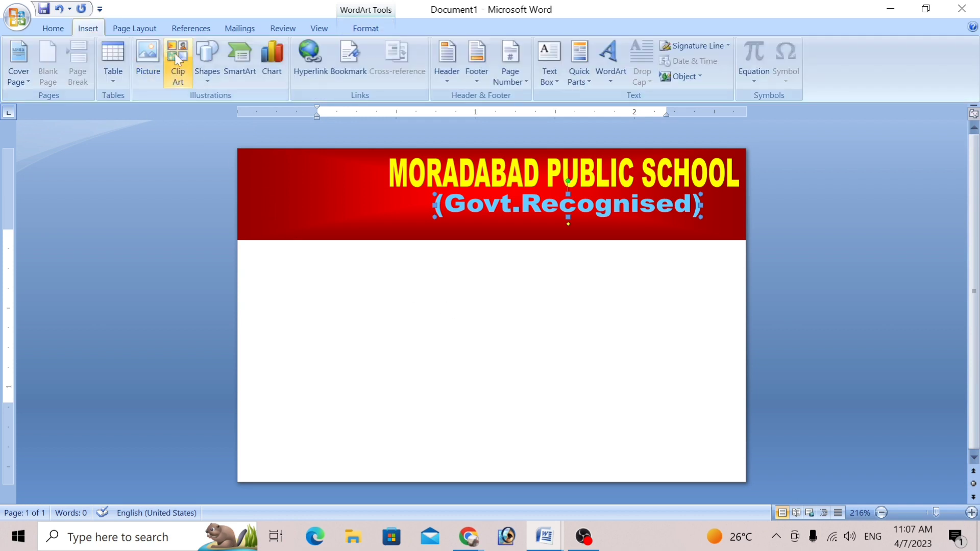
Step: Draw a circle at the left of the red header, nudged slightly up
click(204, 72)
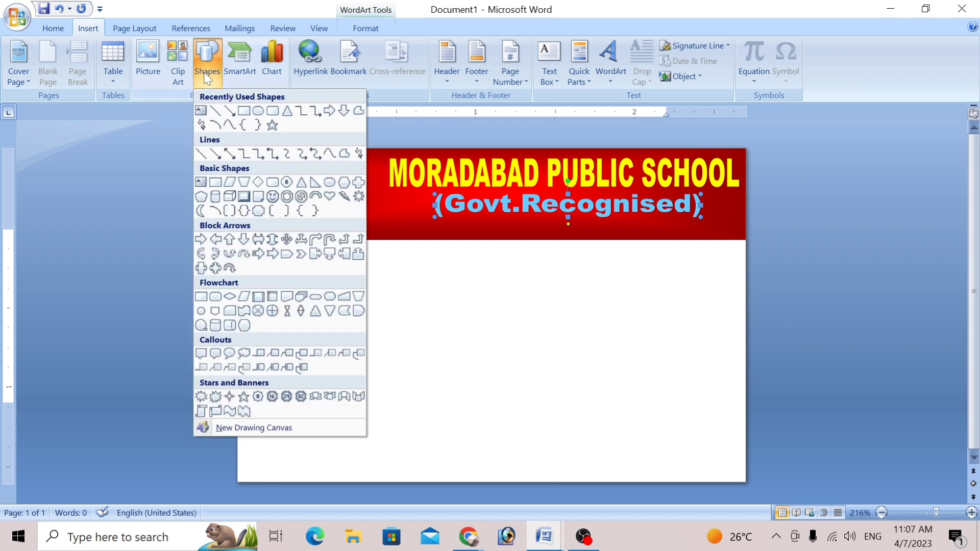
click(258, 111)
drag(262, 174, 382, 289)
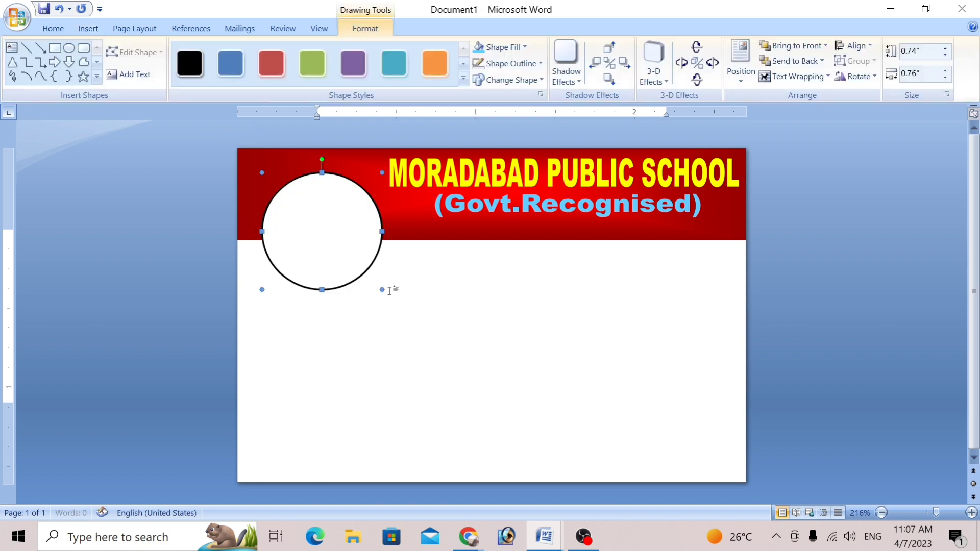
key(Up)
key(Up)
key(Up)
key(Up)
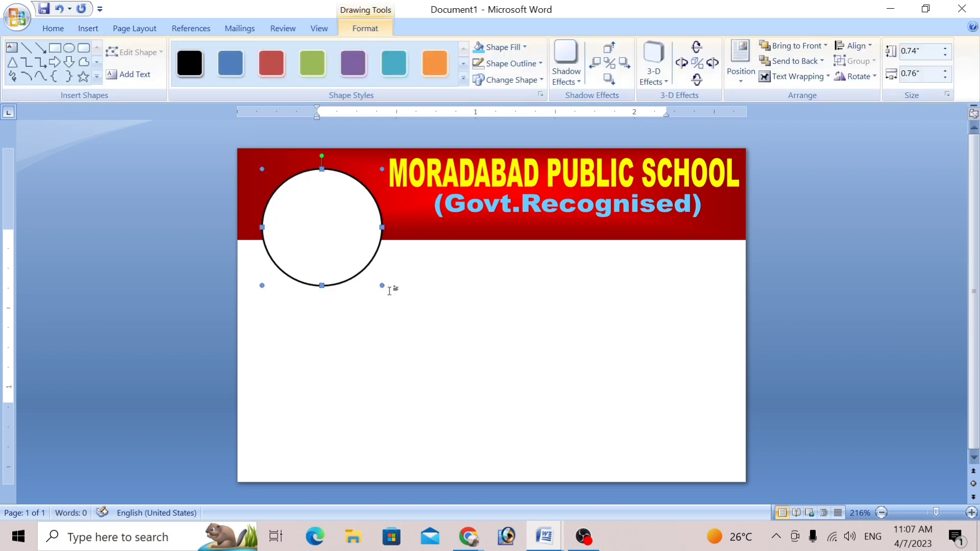
key(Up)
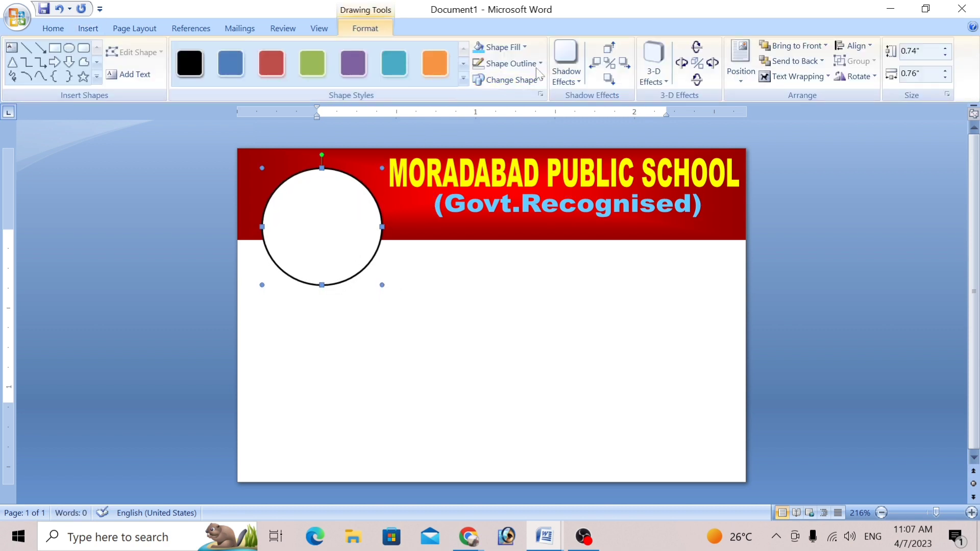
Step: Fill the circle with the Desktop 'download' Saraswati picture as the logo
click(529, 51)
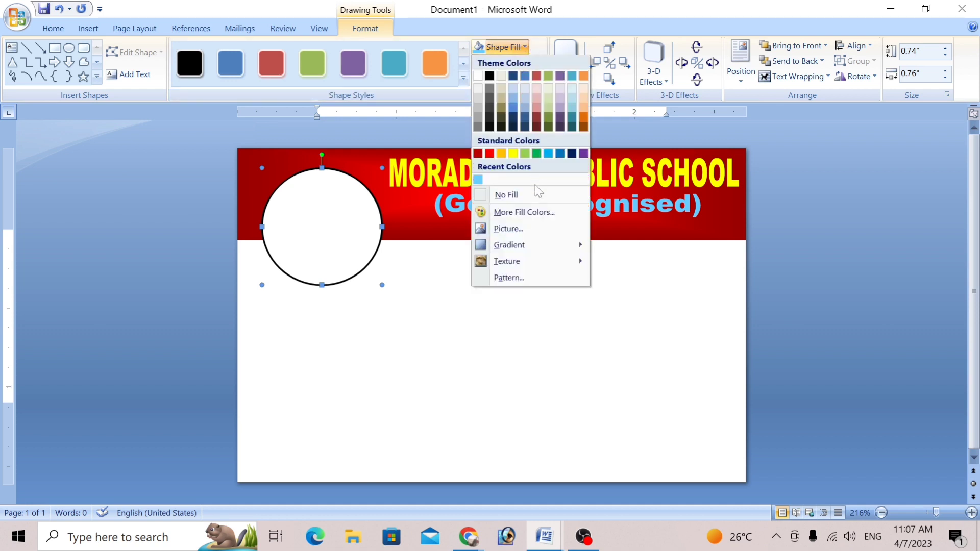
click(533, 225)
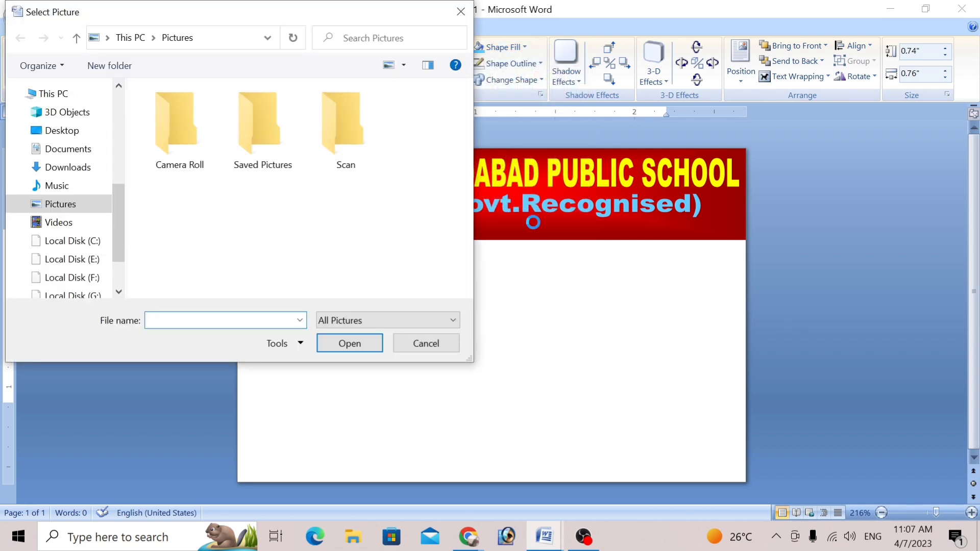
click(71, 133)
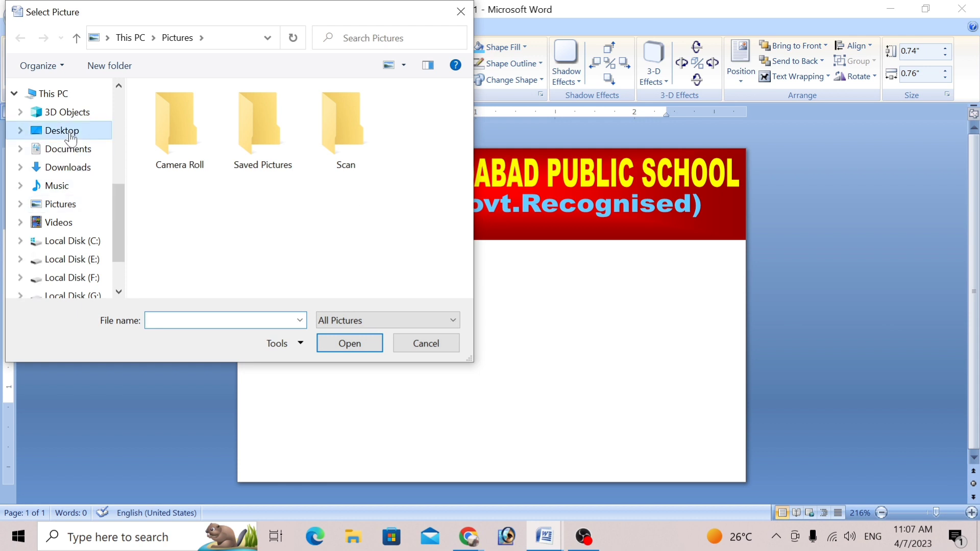
scroll(338, 166, down, 3)
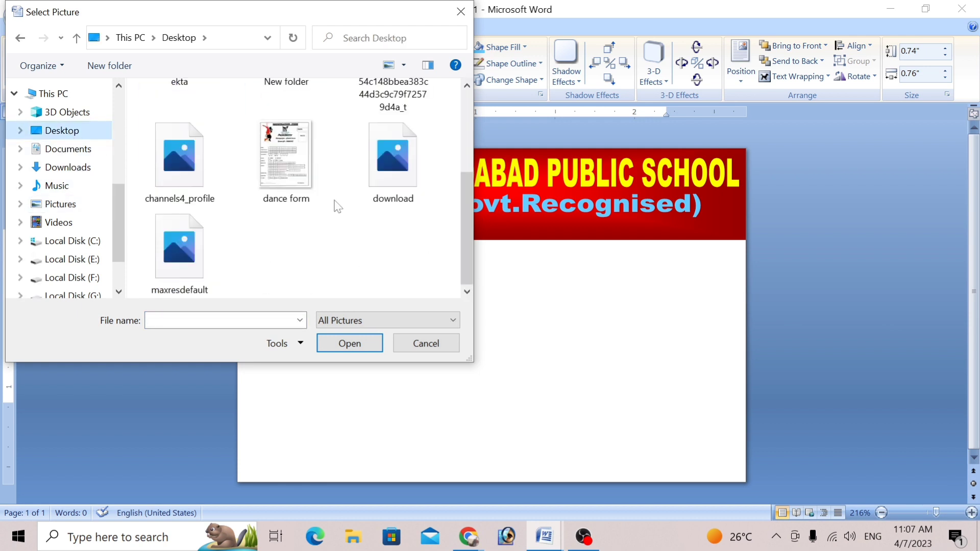
click(398, 168)
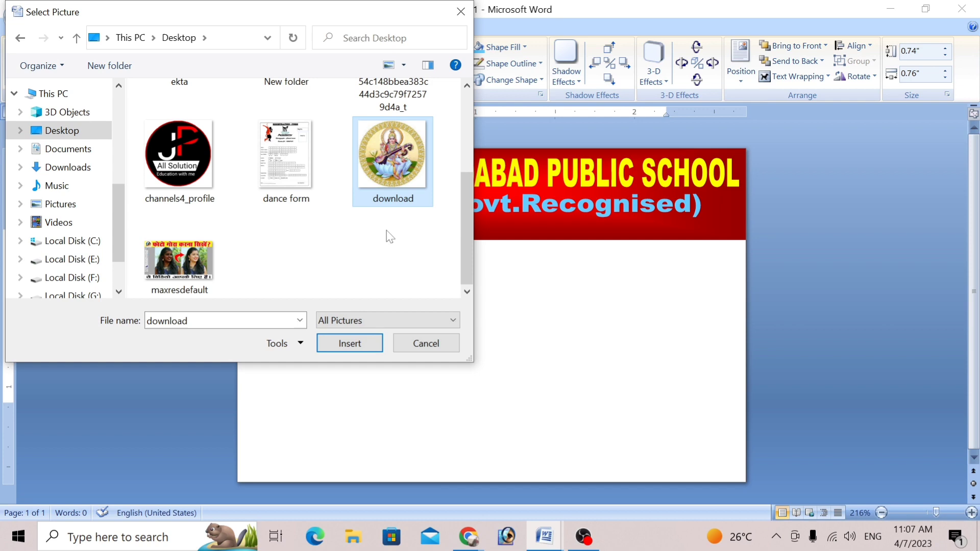
click(365, 344)
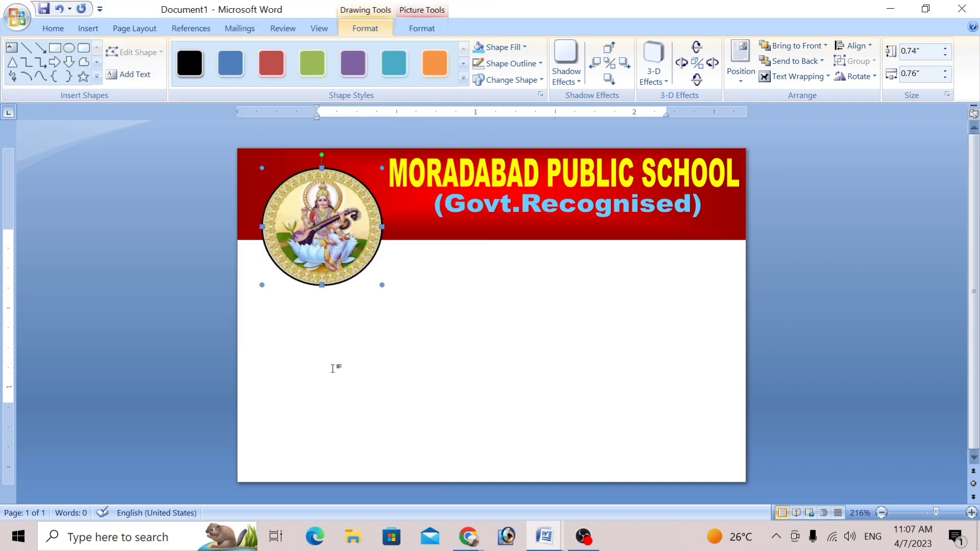
drag(330, 226, 326, 218)
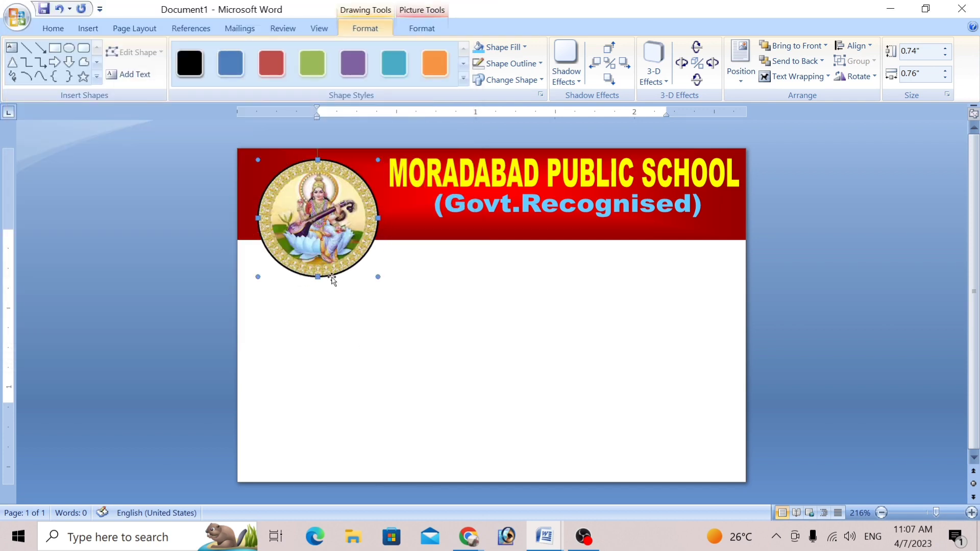
click(335, 385)
Step: Draw a wave shape spanning the full width of the card's bottom
click(86, 29)
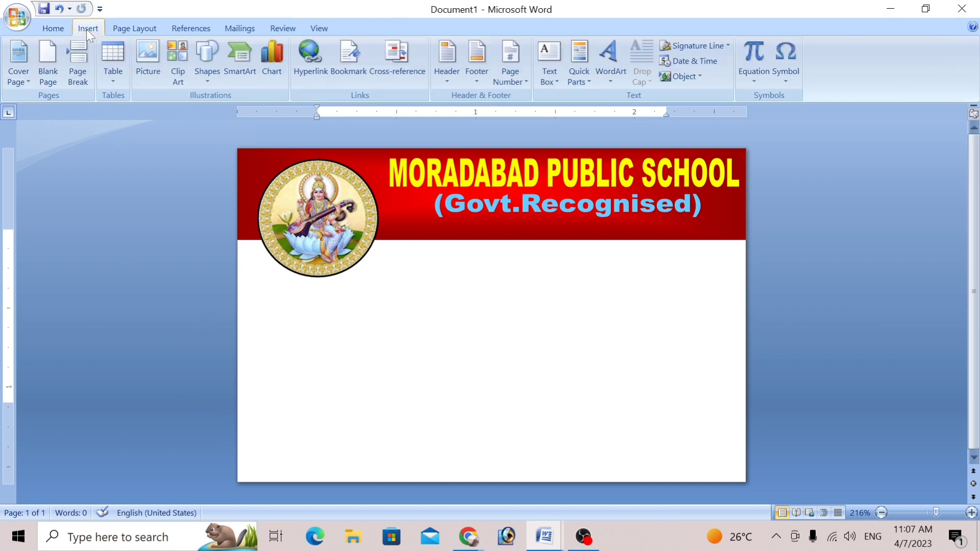
click(207, 72)
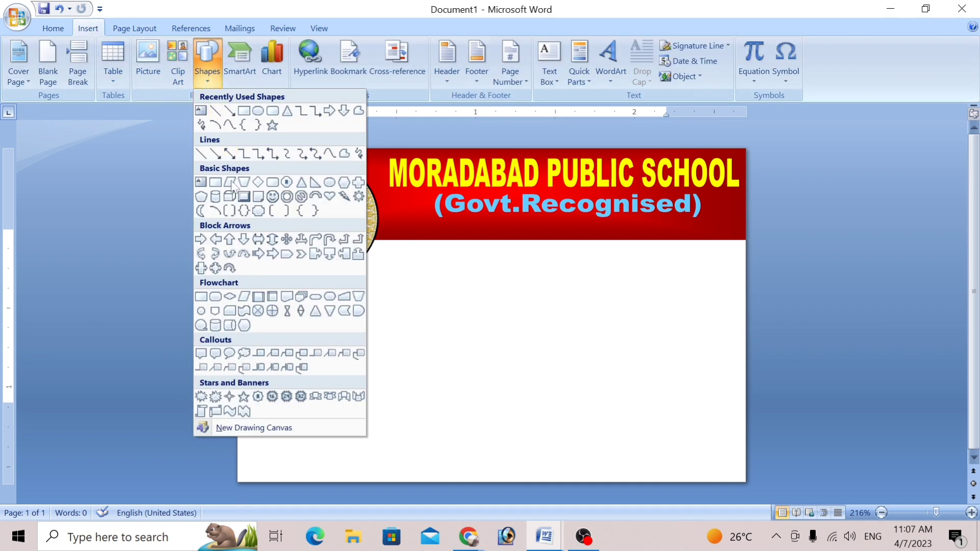
click(229, 412)
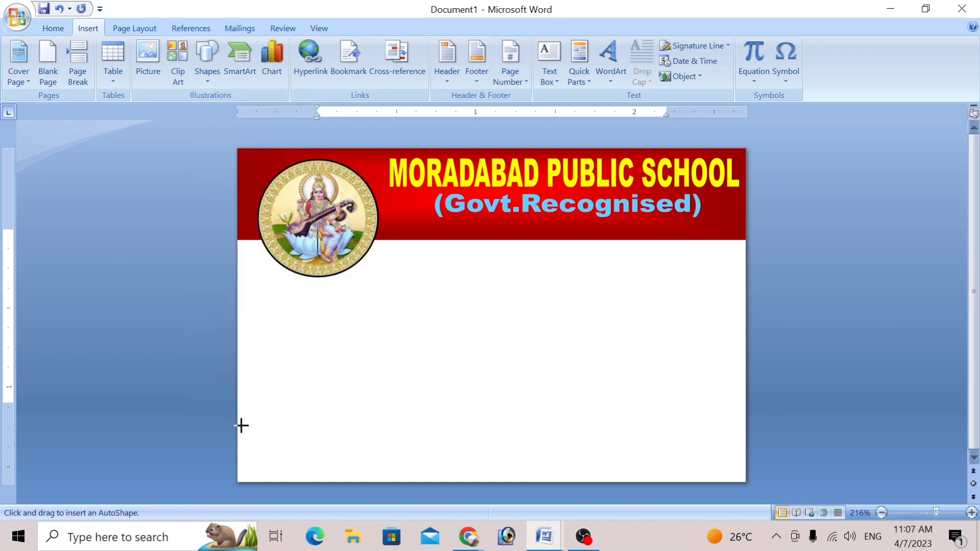
drag(239, 425, 765, 487)
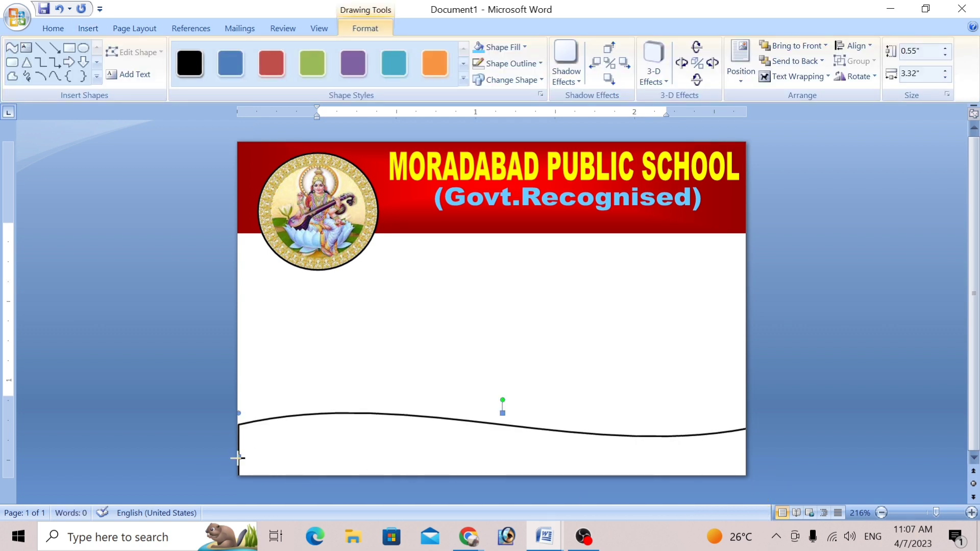
drag(238, 459, 232, 458)
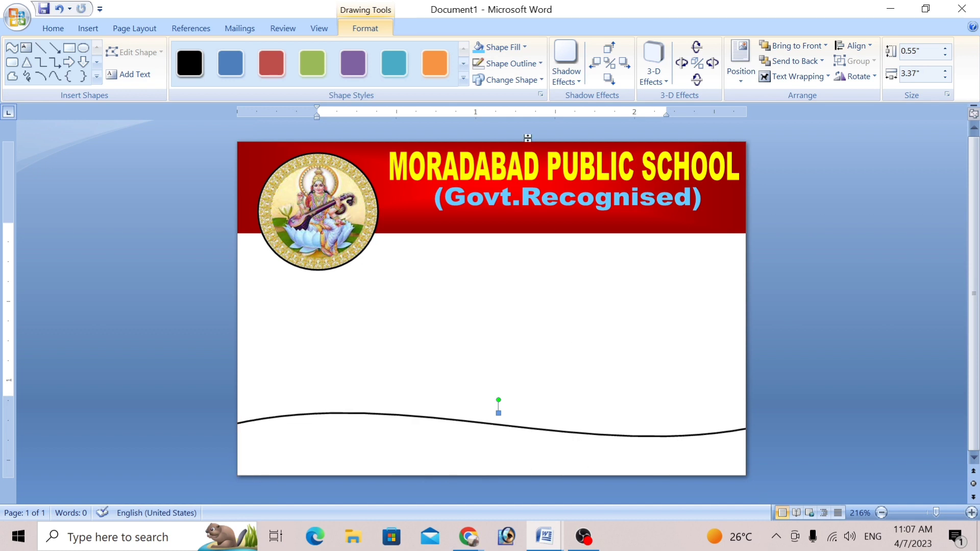
Step: Fill the wave dark blue and give it a 3 pt red outline
click(525, 47)
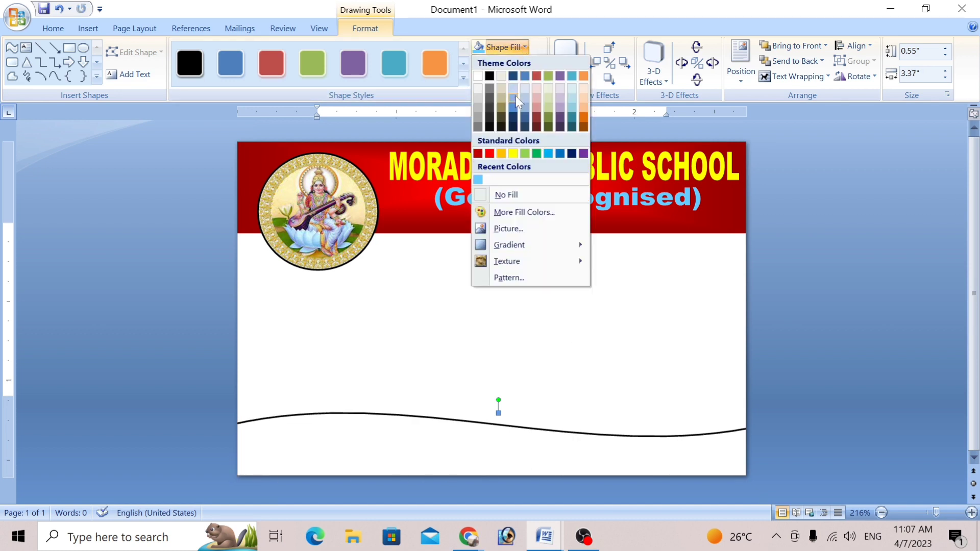
click(525, 122)
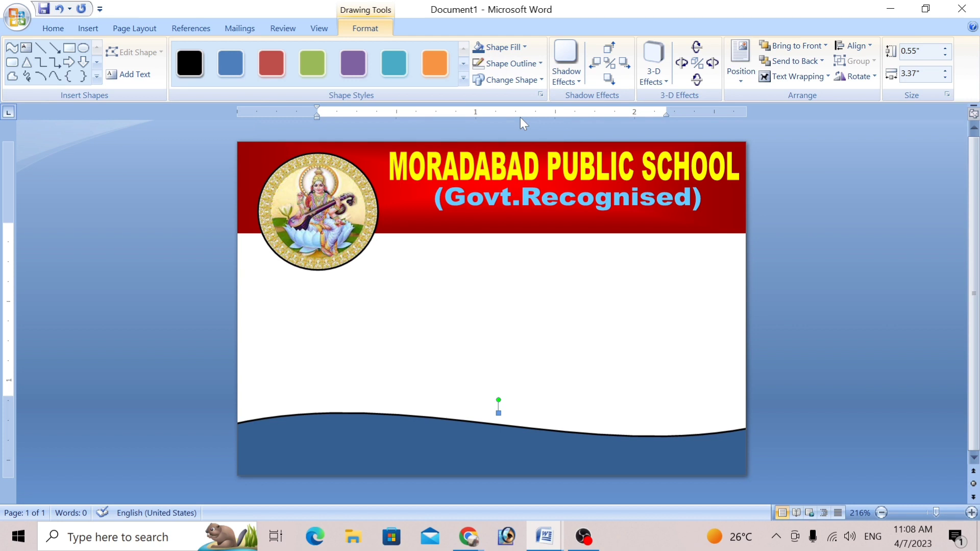
click(533, 66)
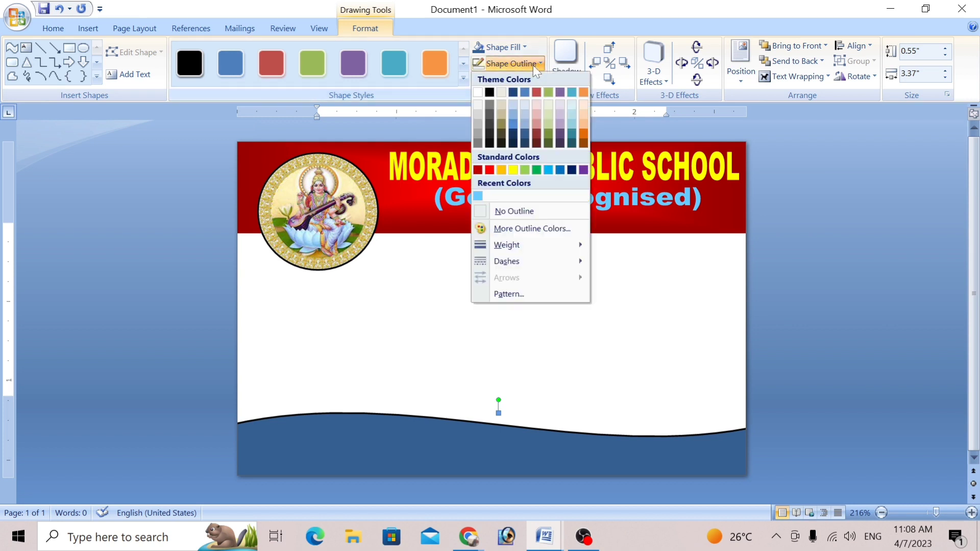
click(489, 170)
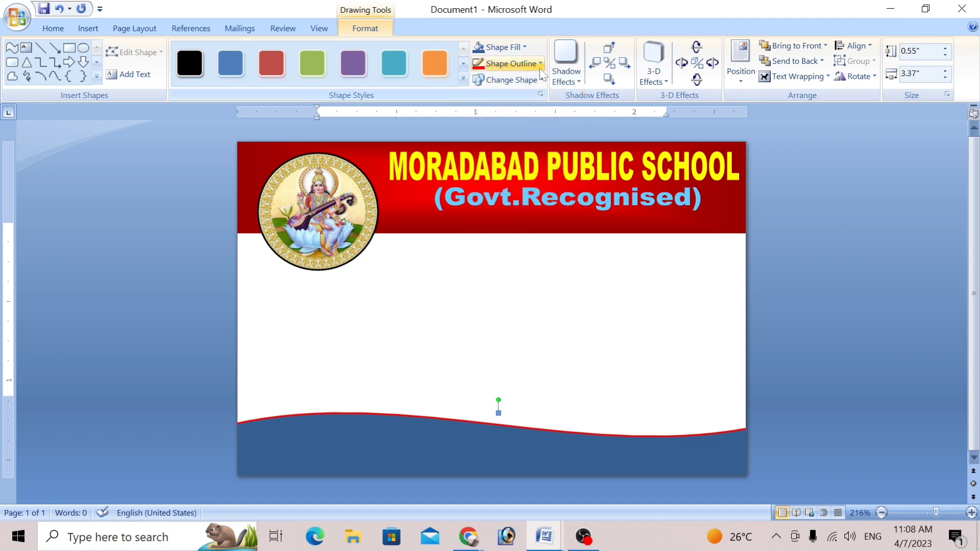
click(540, 64)
mouse_move(528, 245)
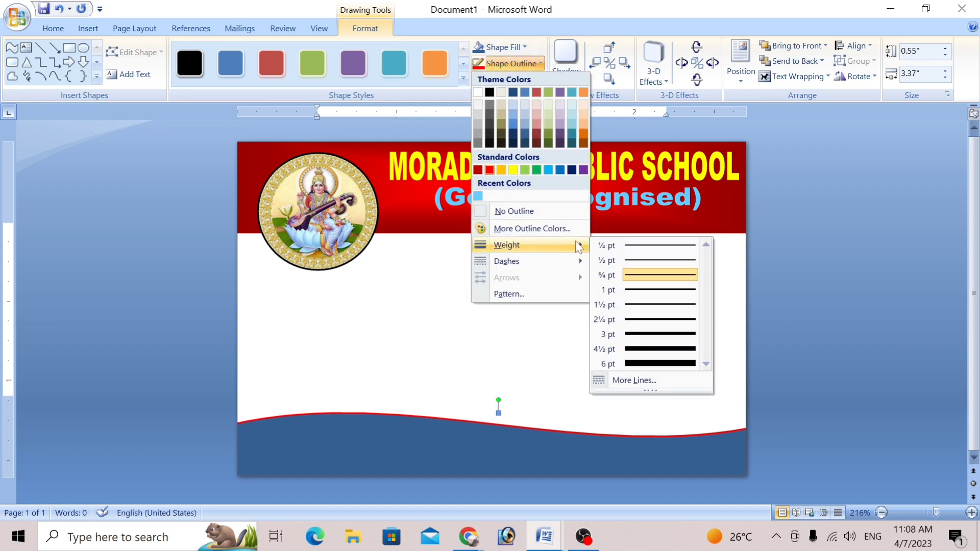
click(659, 334)
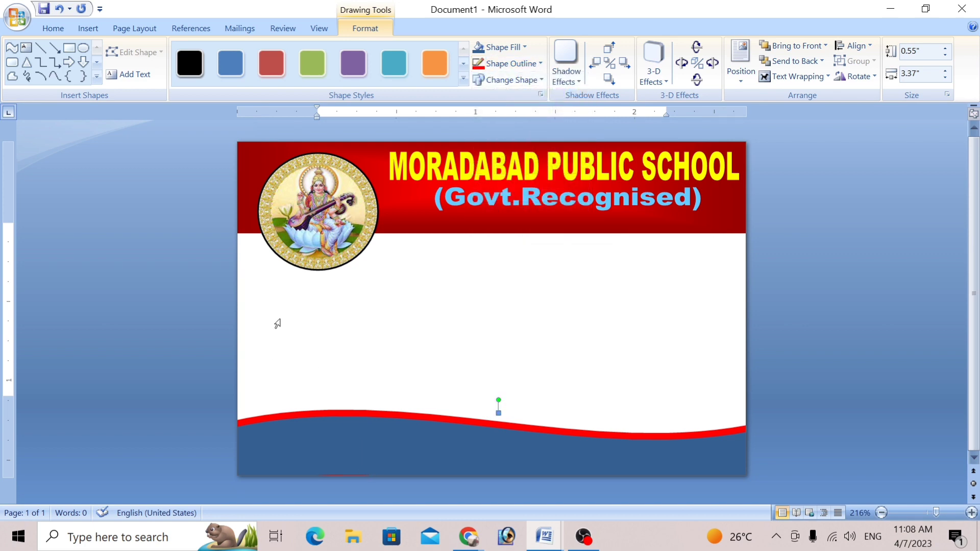
click(295, 319)
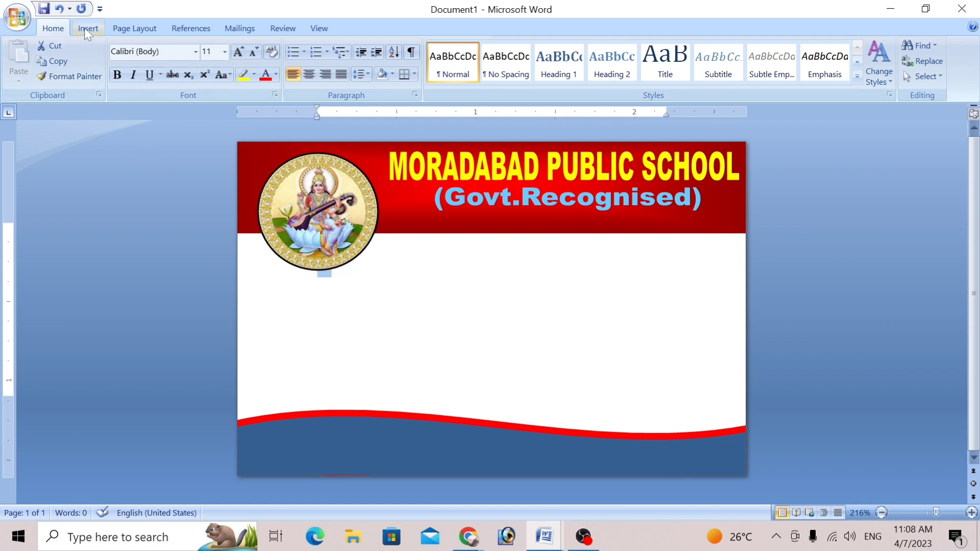
Step: Set the page colour to a two-colour yellow-to-red horizontal gradient fill
click(121, 26)
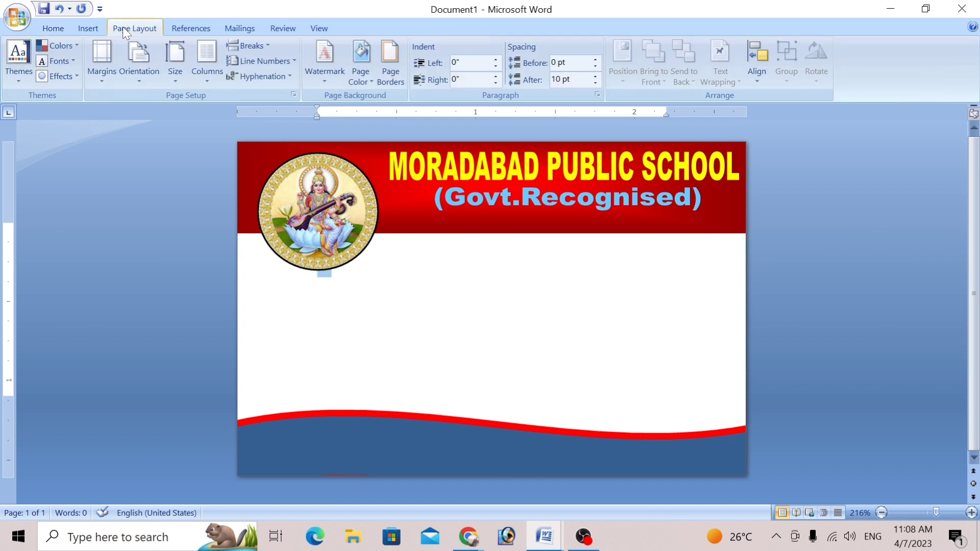
click(362, 77)
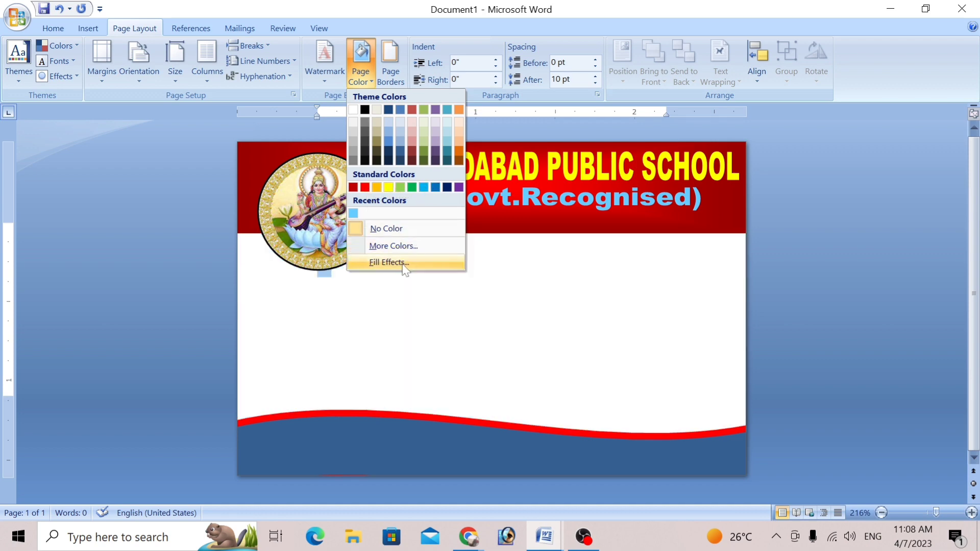
click(402, 264)
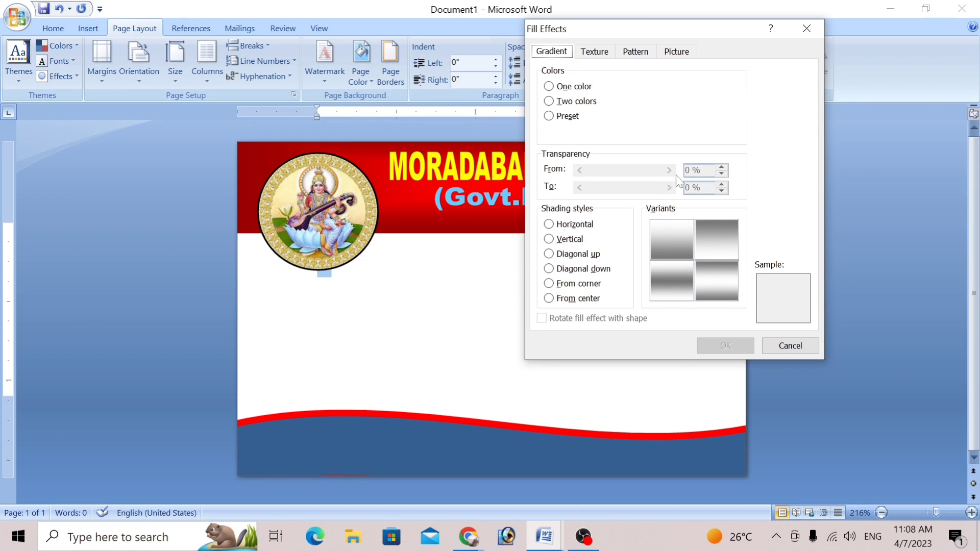
click(549, 101)
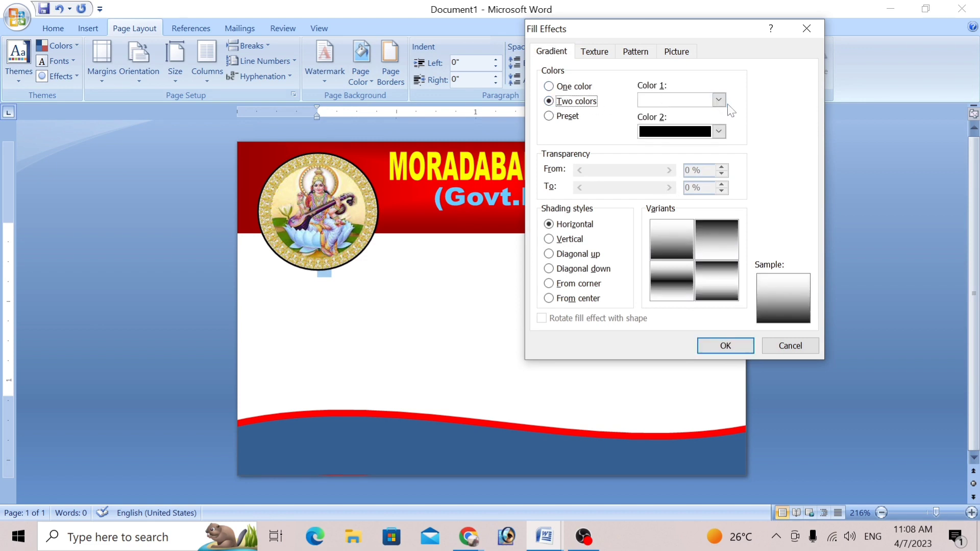
click(719, 100)
click(680, 206)
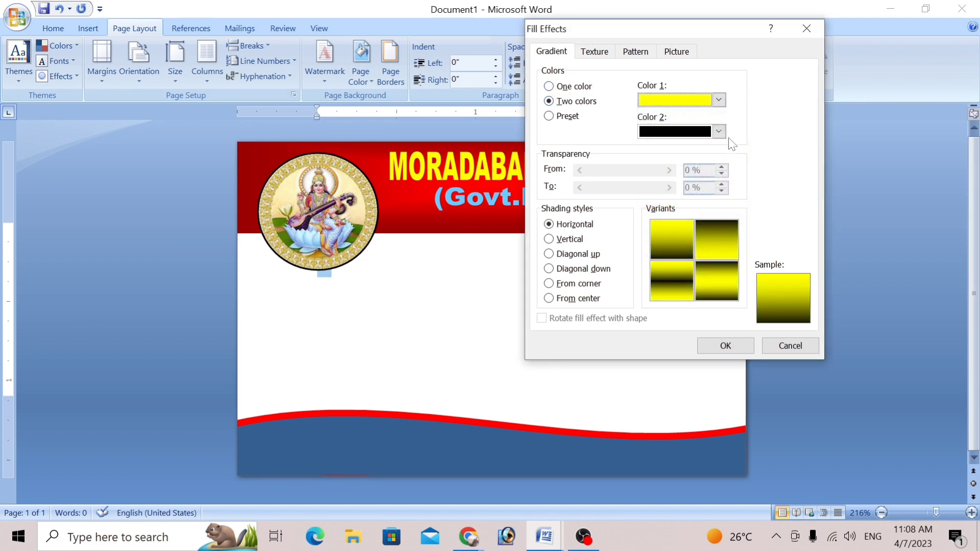
click(719, 132)
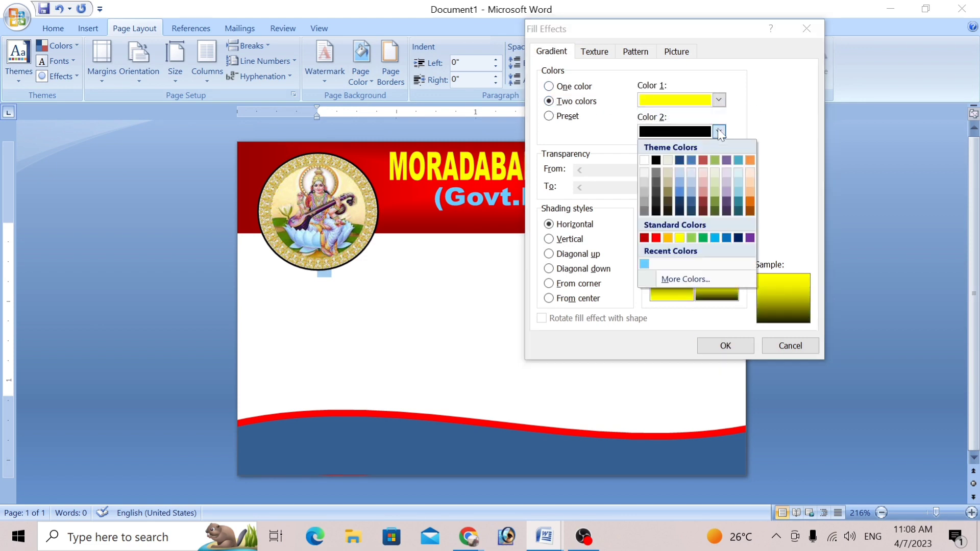
click(656, 238)
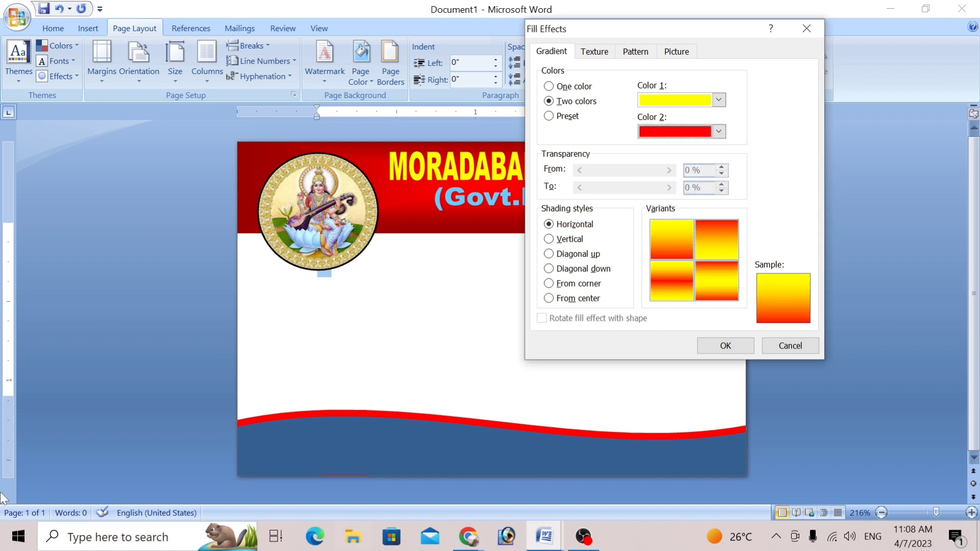
click(725, 346)
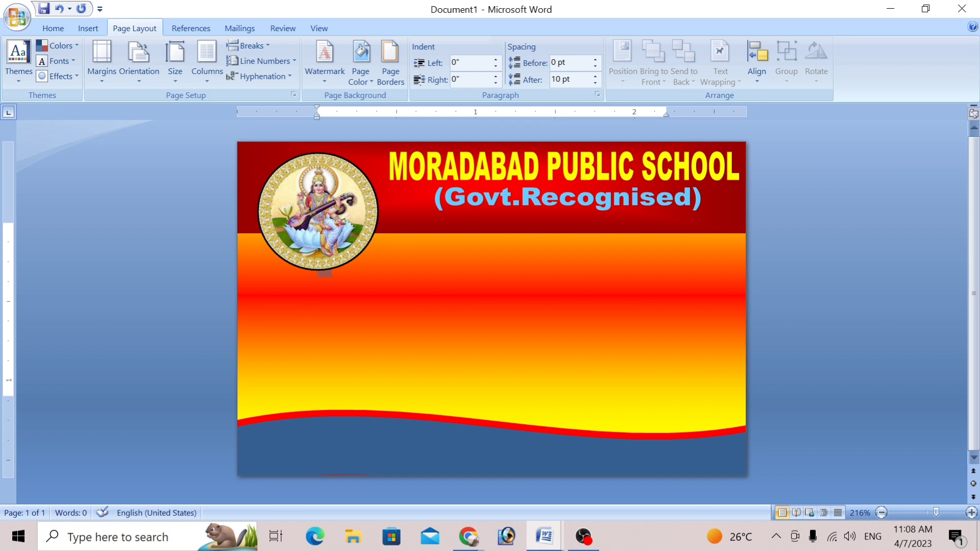
Step: Draw a rectangular photo frame below the round logo
click(90, 28)
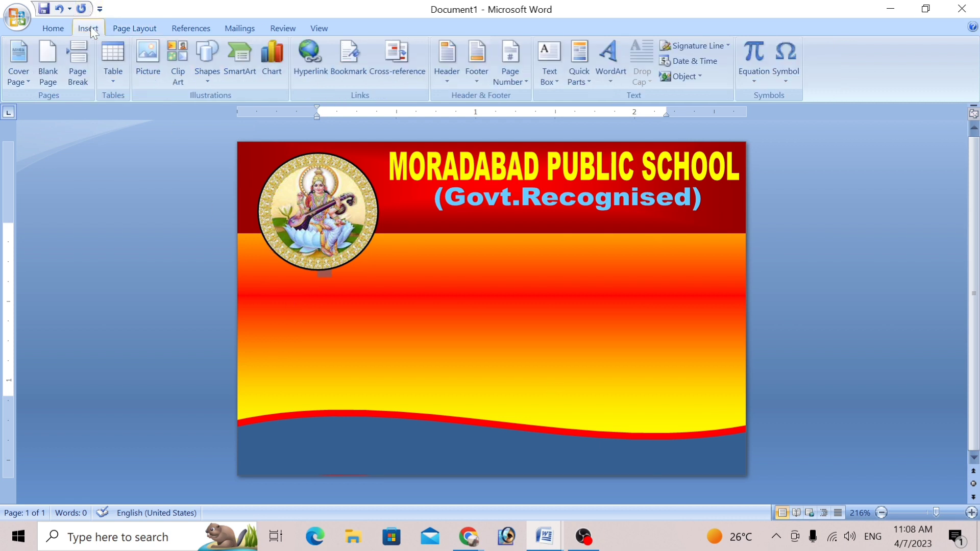
click(207, 60)
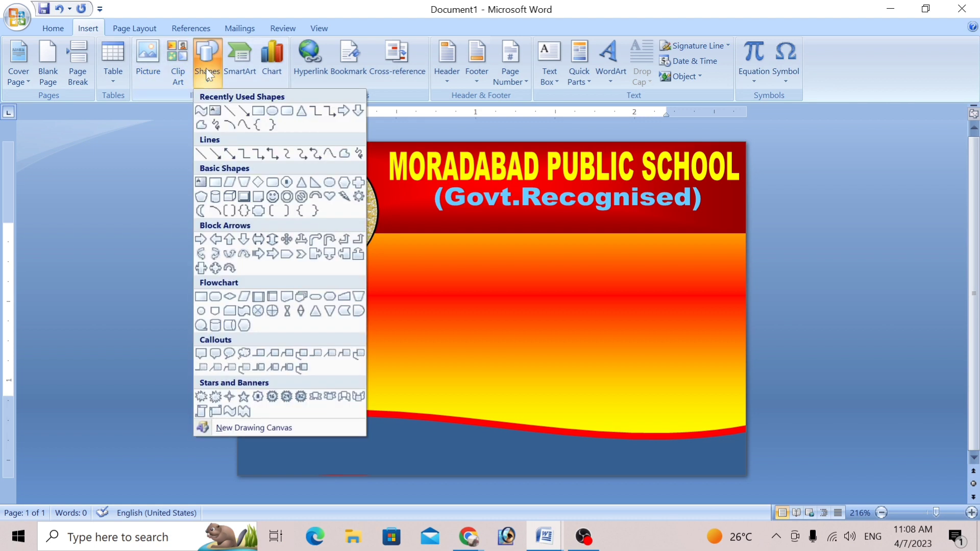
click(286, 113)
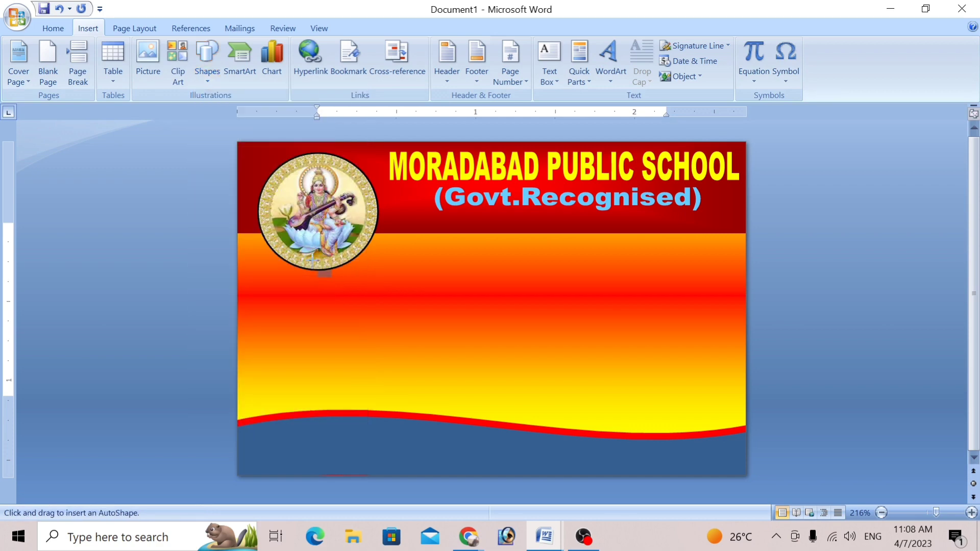
drag(313, 281, 424, 404)
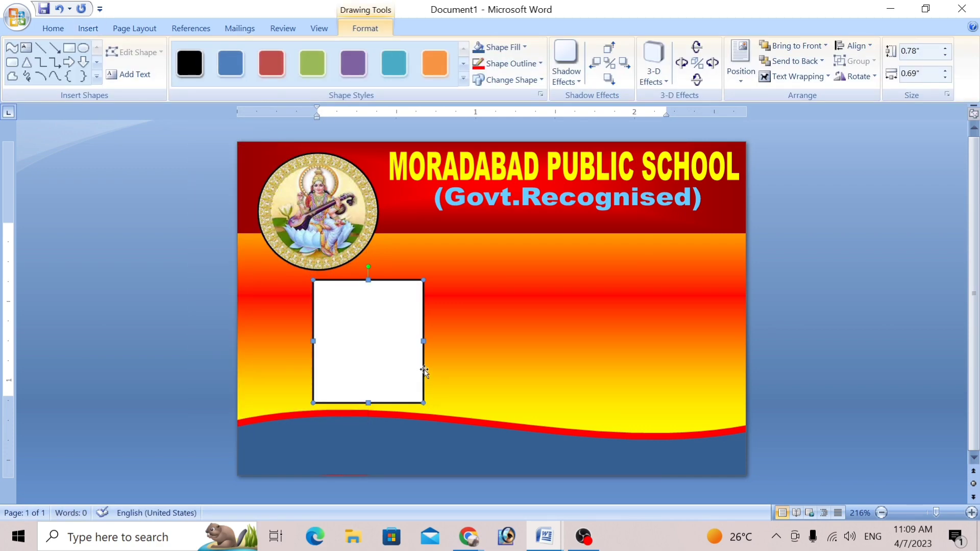
drag(424, 371, 424, 368)
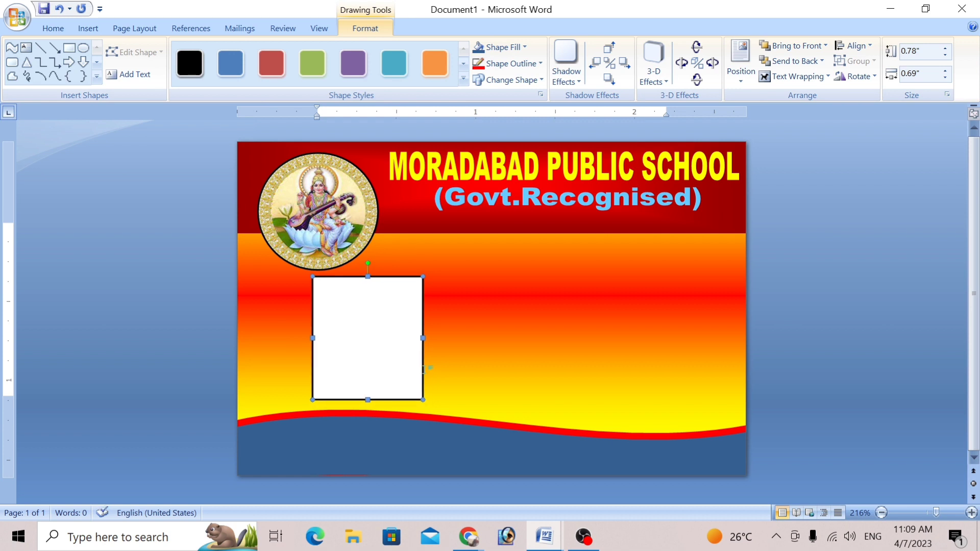
Step: Fill the frame with the student's photo from the photos folder
click(524, 47)
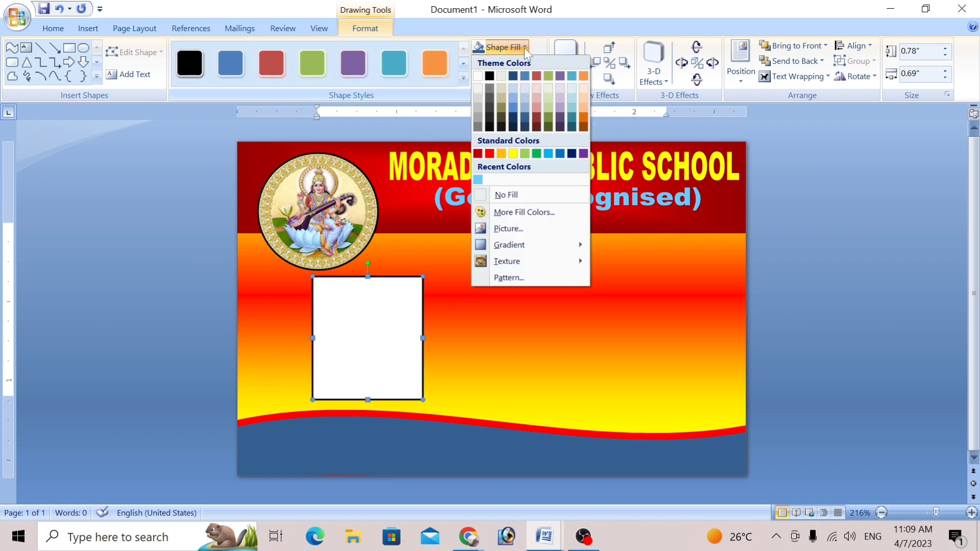
click(524, 228)
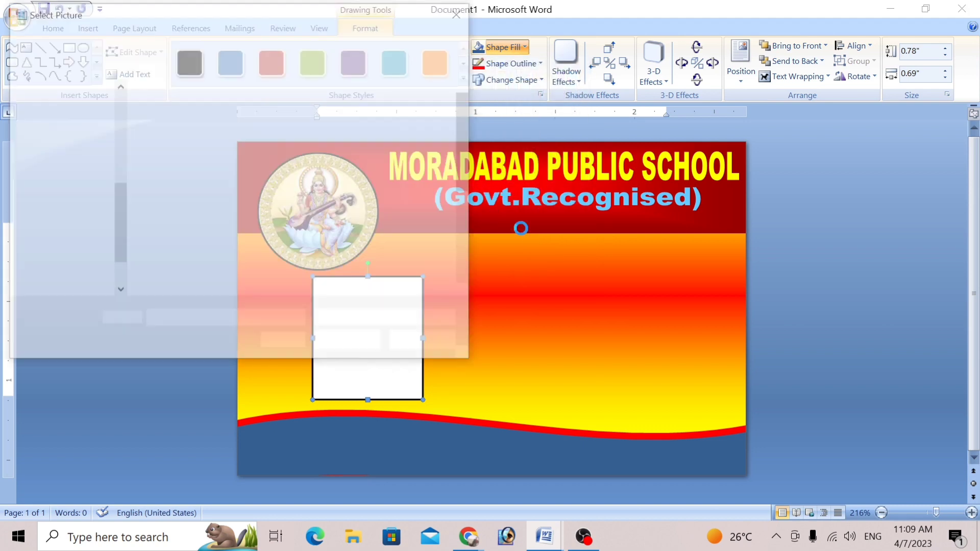
double_click(283, 132)
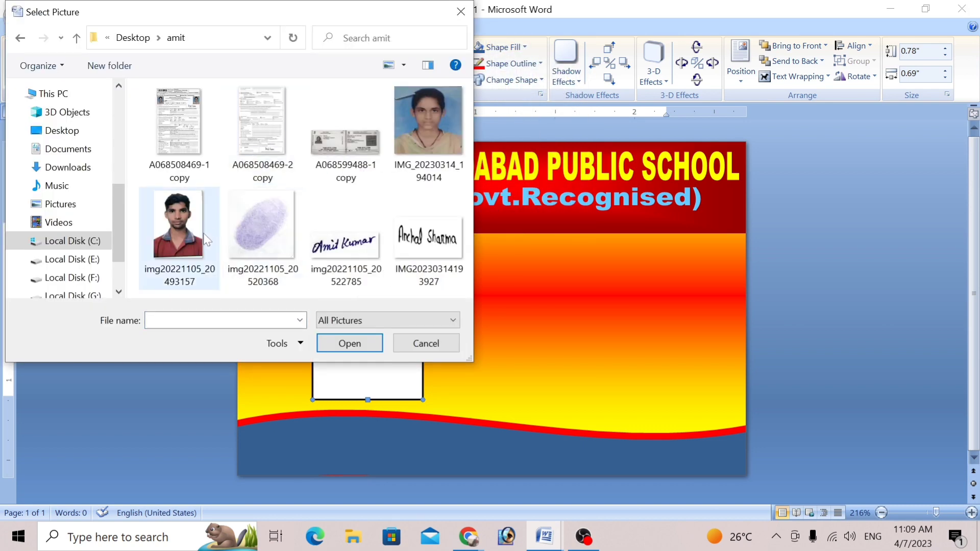
click(192, 240)
click(350, 343)
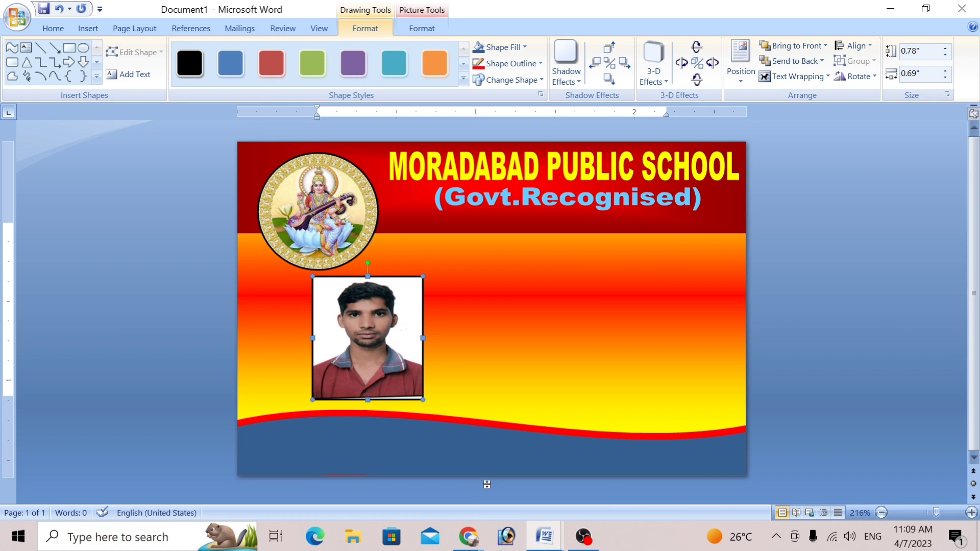
click(554, 278)
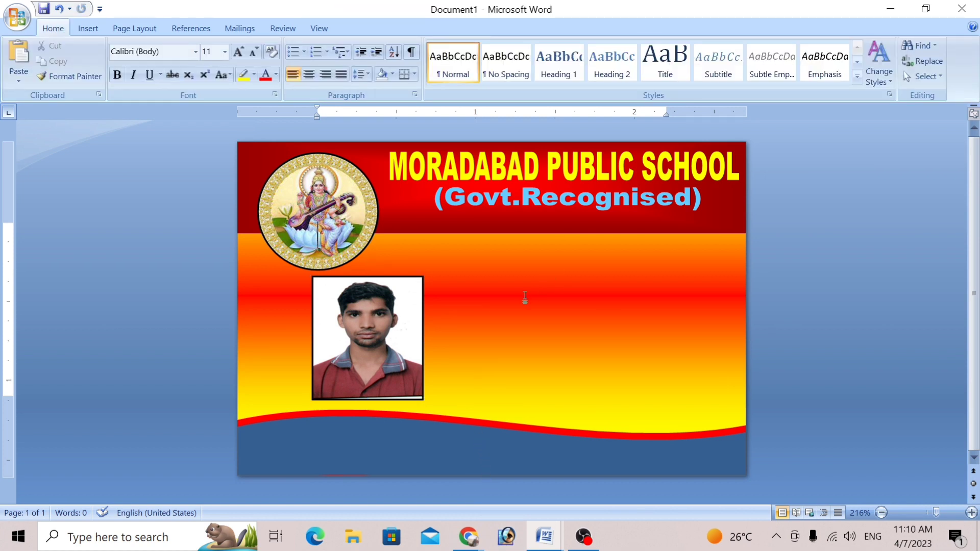
Step: Draw a text box to the right of the student photo
click(88, 28)
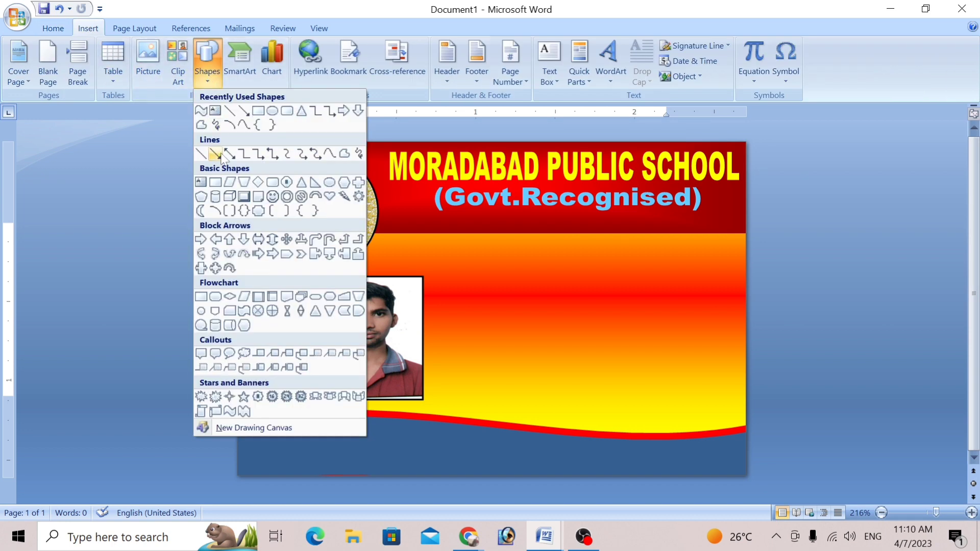
click(201, 182)
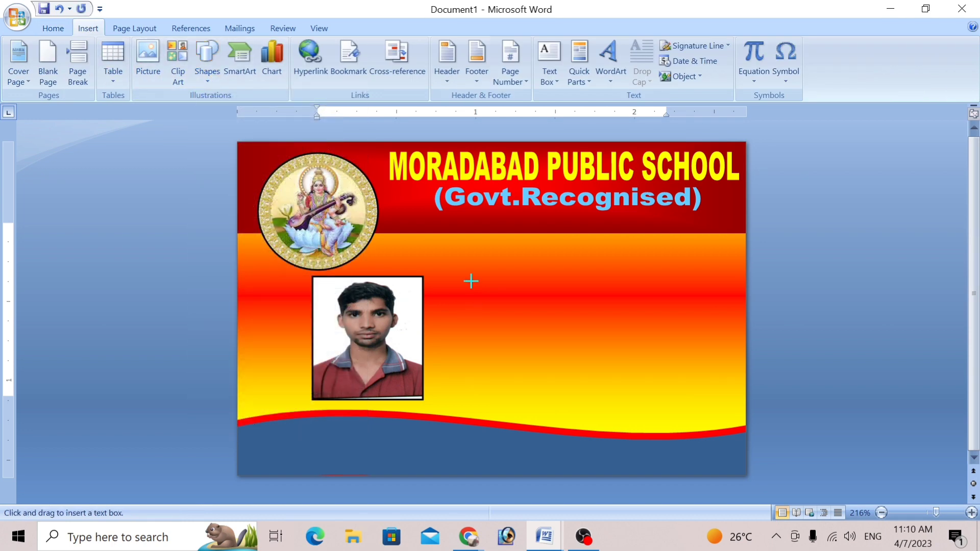
drag(458, 271, 721, 404)
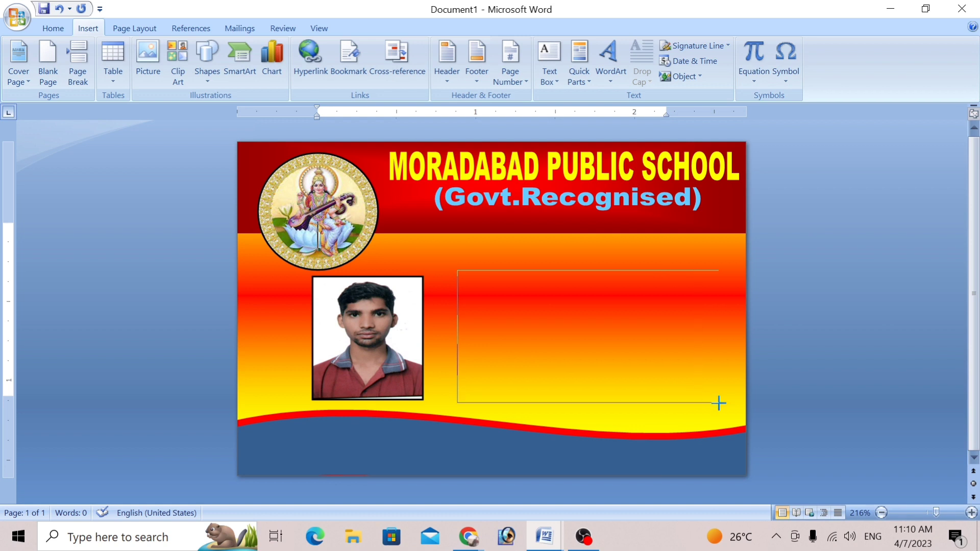
drag(721, 404, 730, 407)
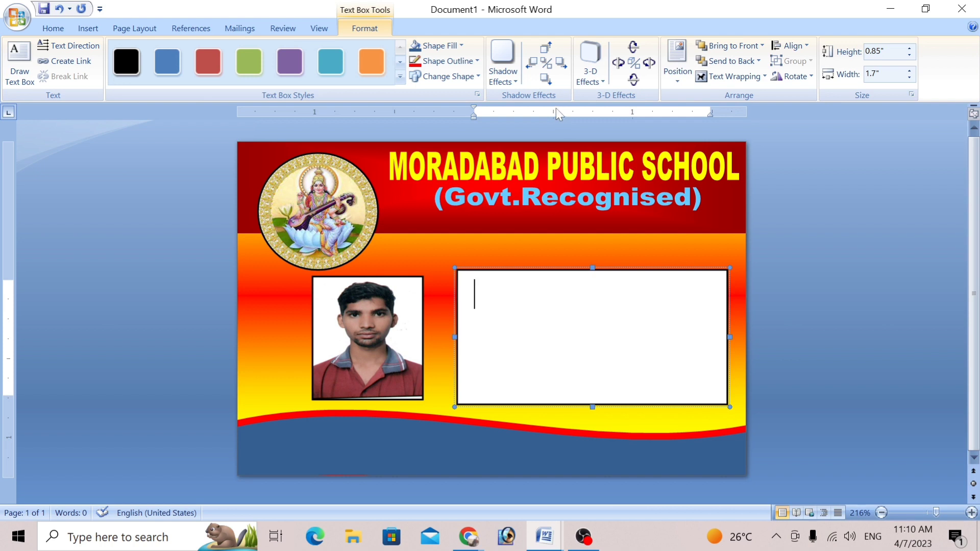
click(570, 236)
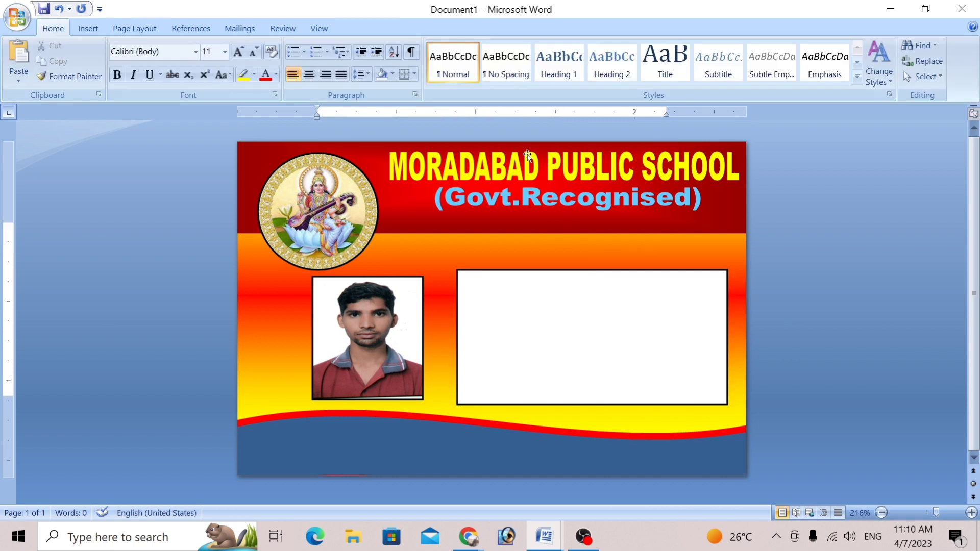
Step: Add a left tab stop in the text box and shrink its font to size 7
key(ctrl+z)
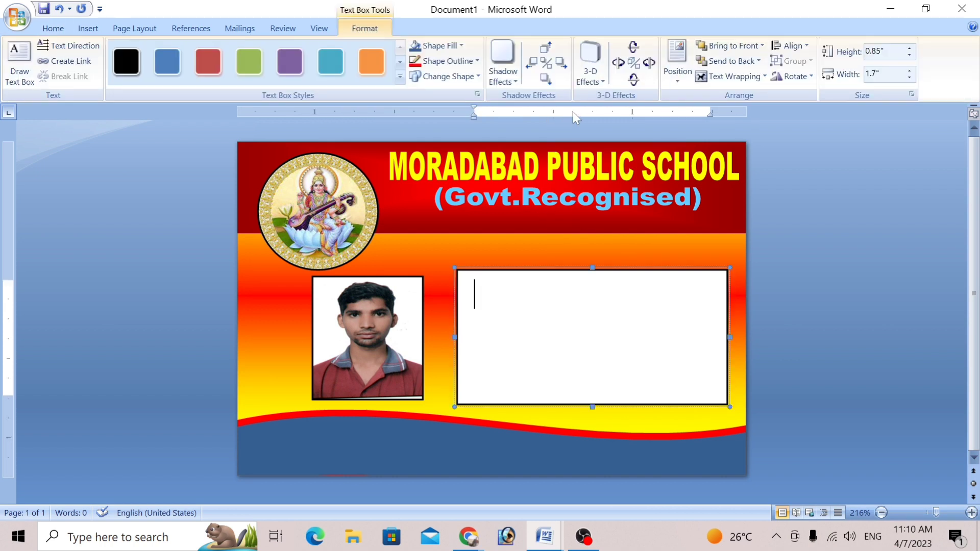
click(574, 113)
click(46, 28)
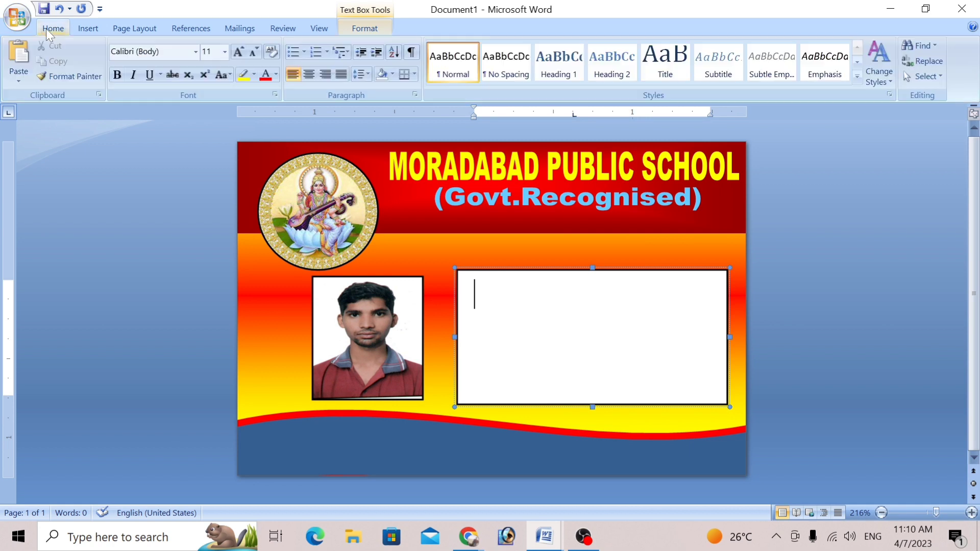
click(254, 52)
click(254, 53)
click(254, 53)
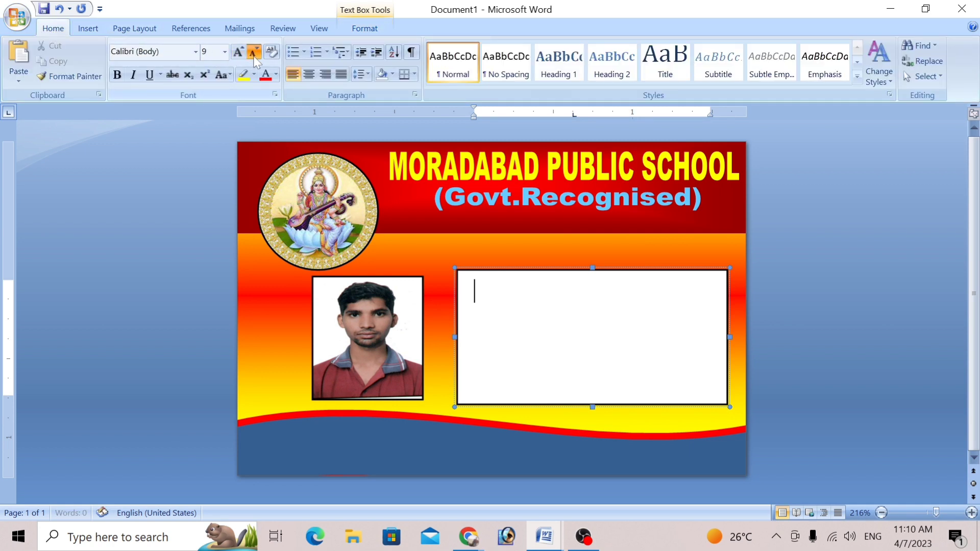
click(253, 52)
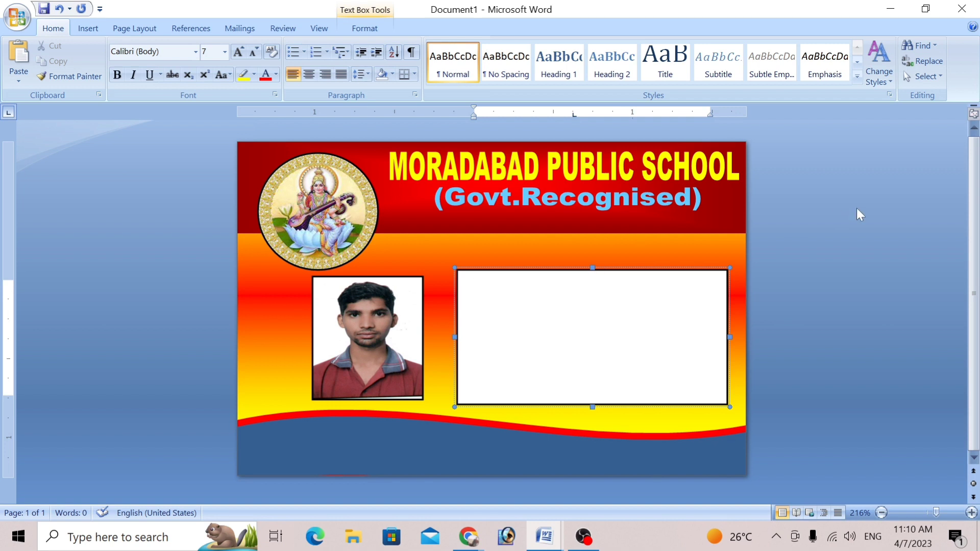
Step: Add the NAME and FATHER'S NAME lines, each with a tab, a colon and the person's name
text(NA)
text(ME)
key(Tab)
text(:)
text( AMIT )
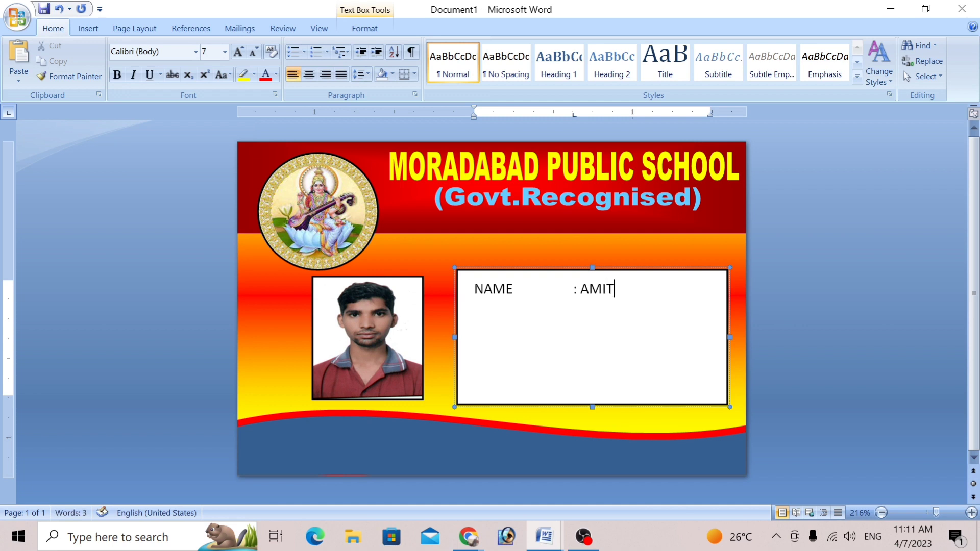
text(KUMA)
text(R)
key(Return)
text(FATHER’S NAME)
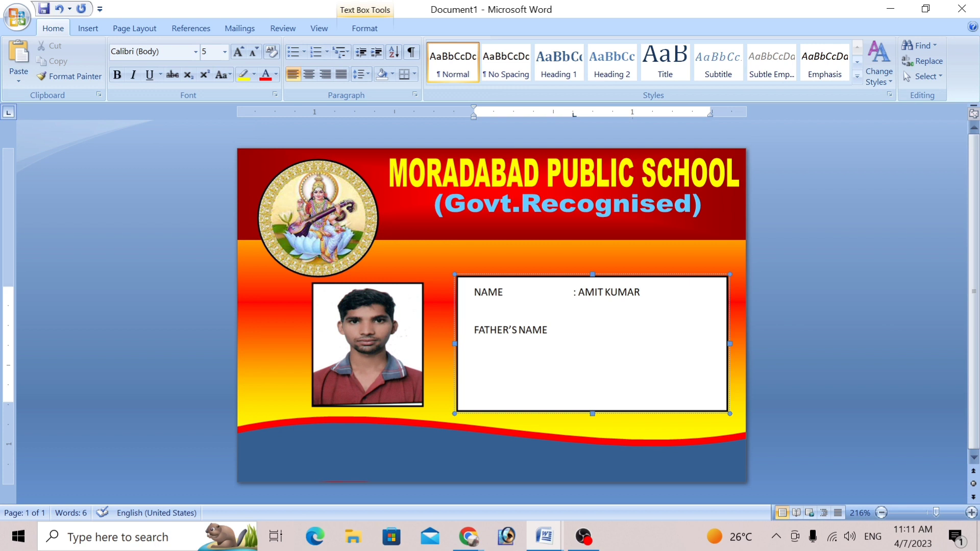
key(Tab)
text(:)
text( AM)
text(AR SIN)
text(GH)
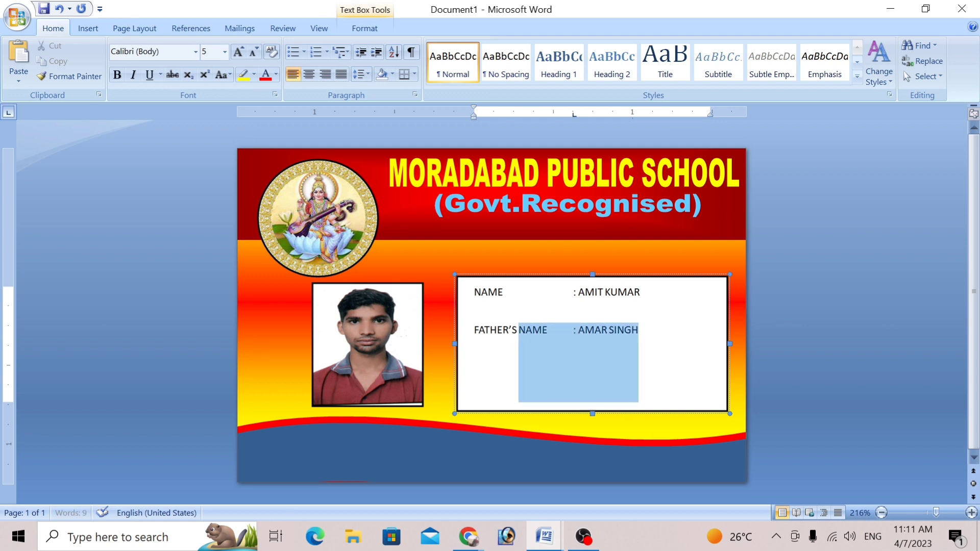
Step: Remove the space after paragraphs for all detail lines in the text box
drag(645, 402, 475, 289)
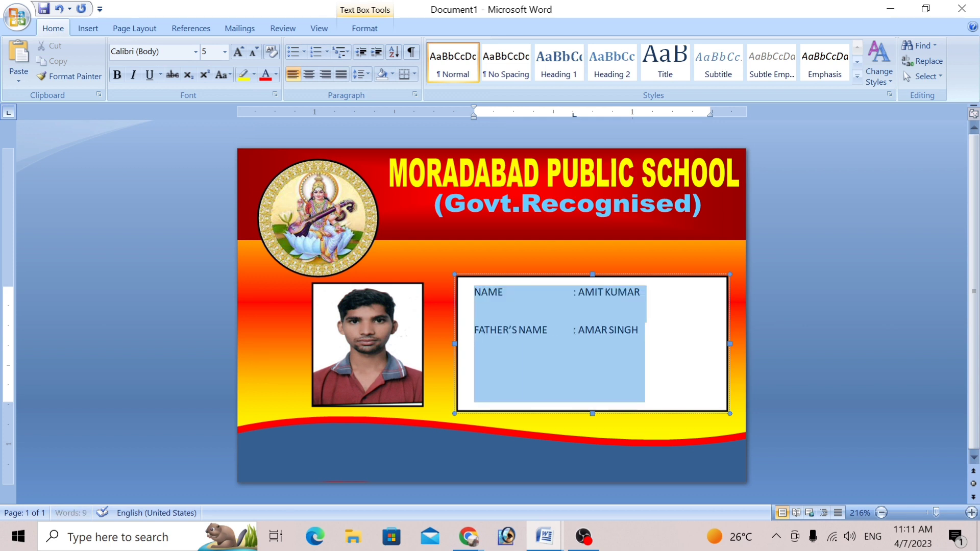
click(361, 74)
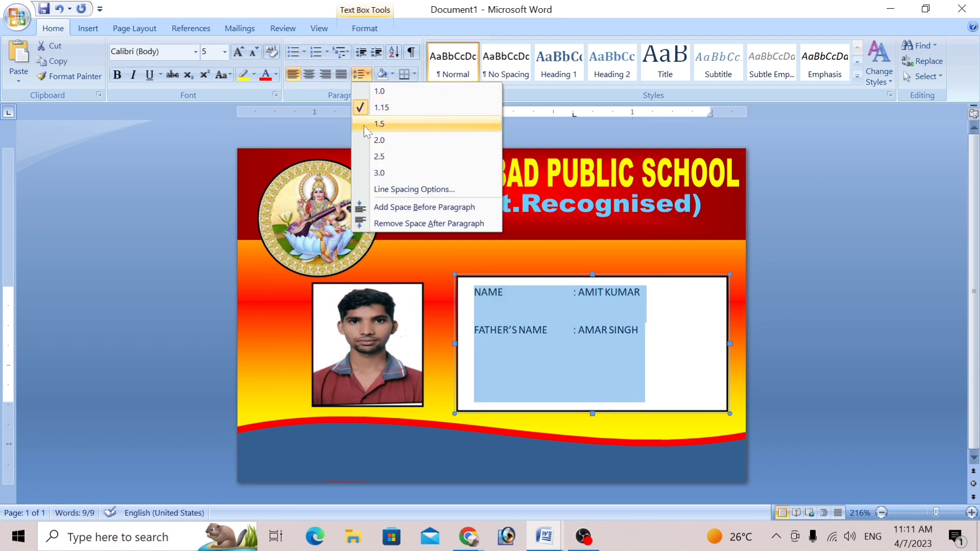
click(395, 224)
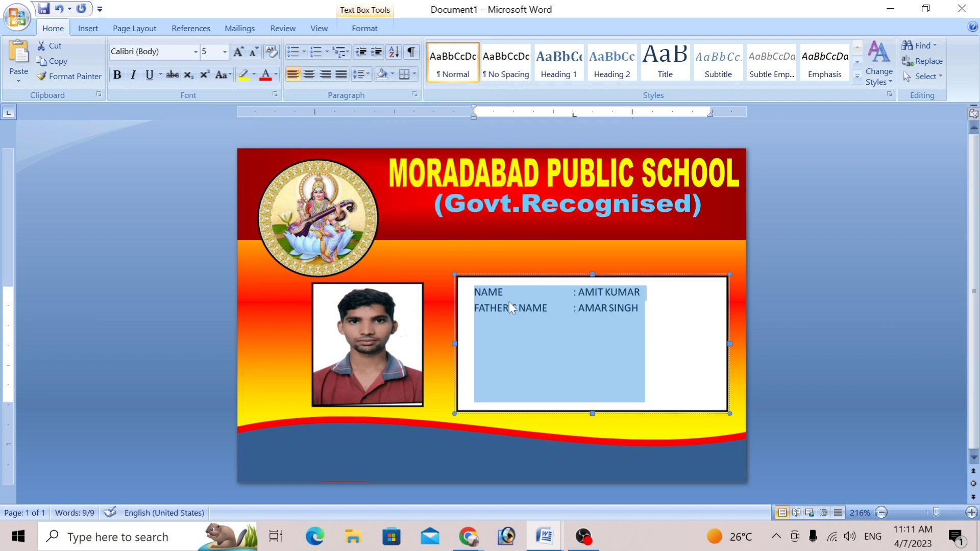
key(Right)
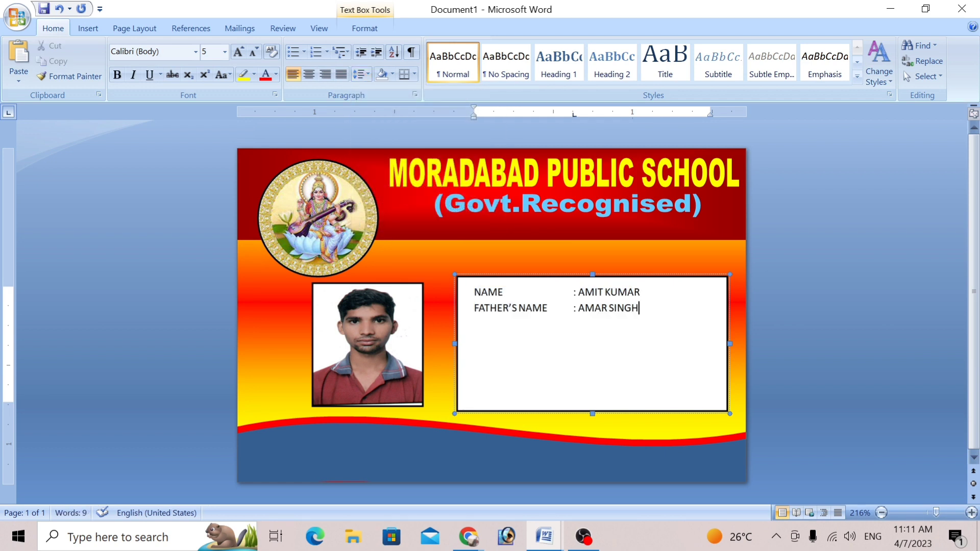
Step: Add D.O.B, CLASS 12TH, ROLL NO and MOBILE NO lines, each with a tab and its value
key(Return)
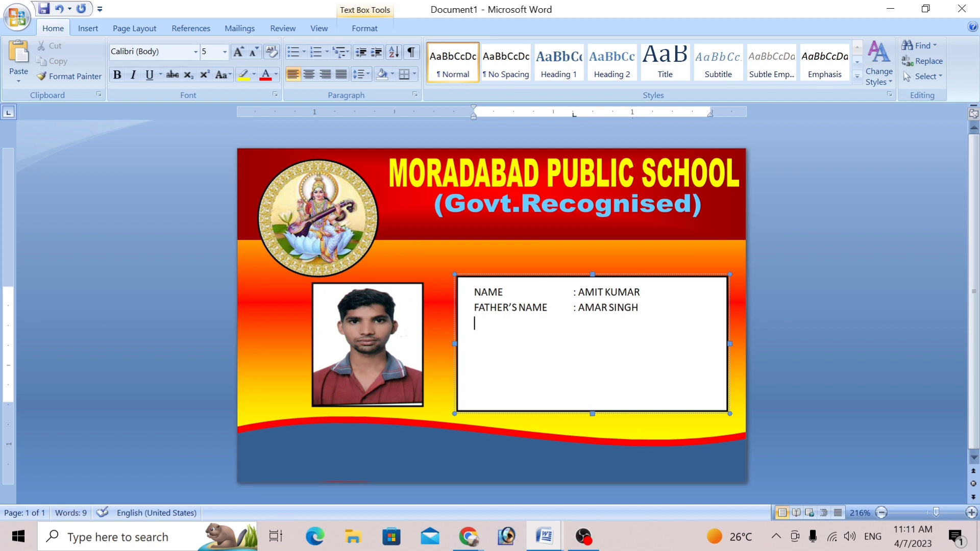
text(D.O.B	: 01/05/2002)
key(Return)
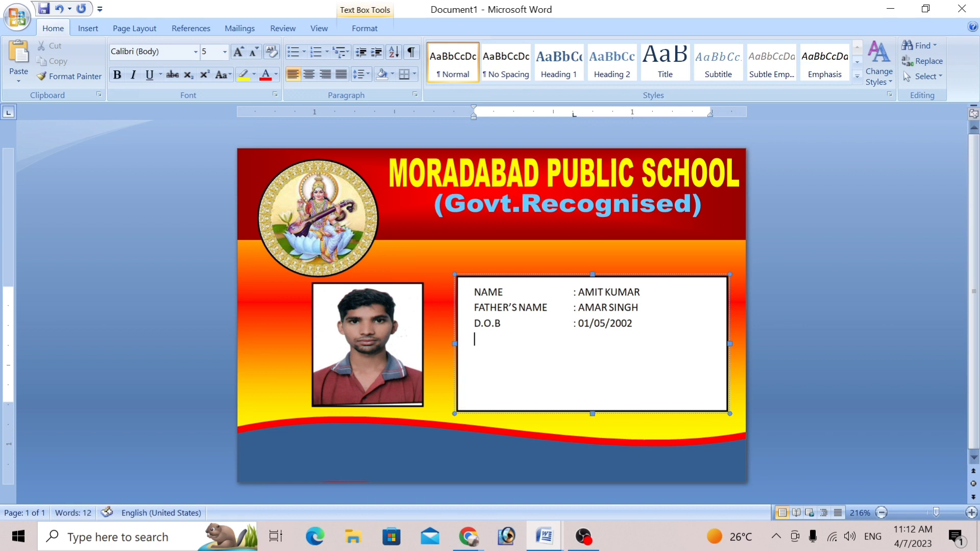
text(CLASS	: 12)
text(TH)
text( ROLL NO	:15)
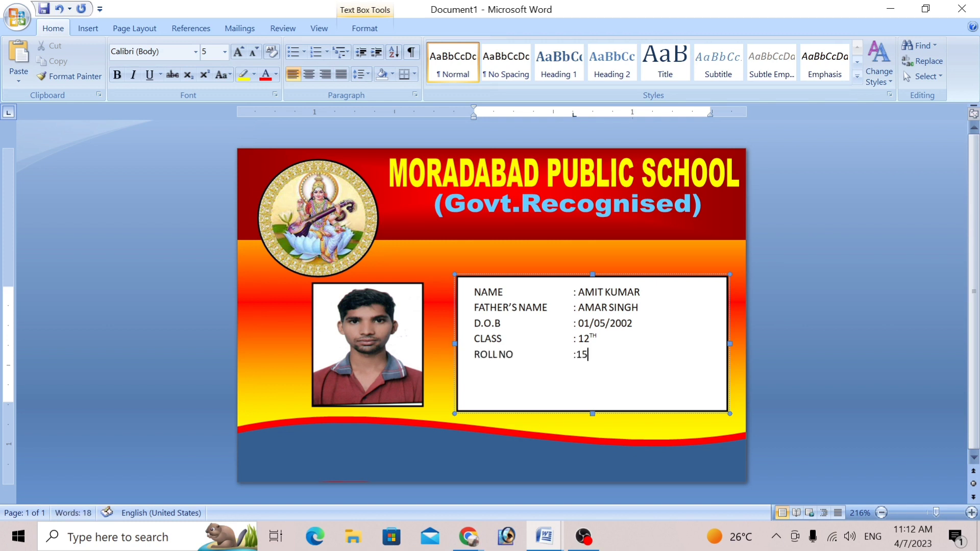
key(BackSpace)
key(BackSpace)
text(15)
key(Return)
text(MOBILE NO	:790622XXXX)
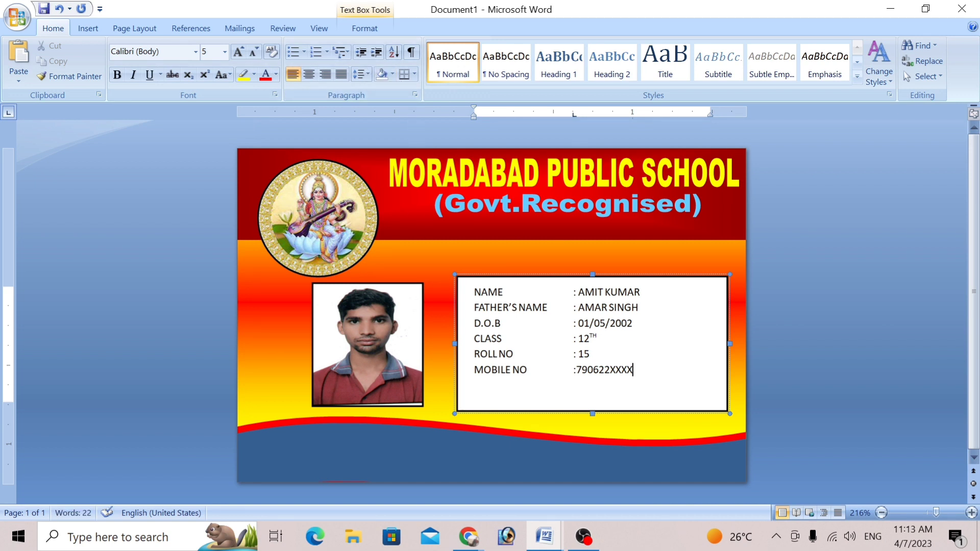
Step: Give the student details text box no fill and no outline
click(642, 292)
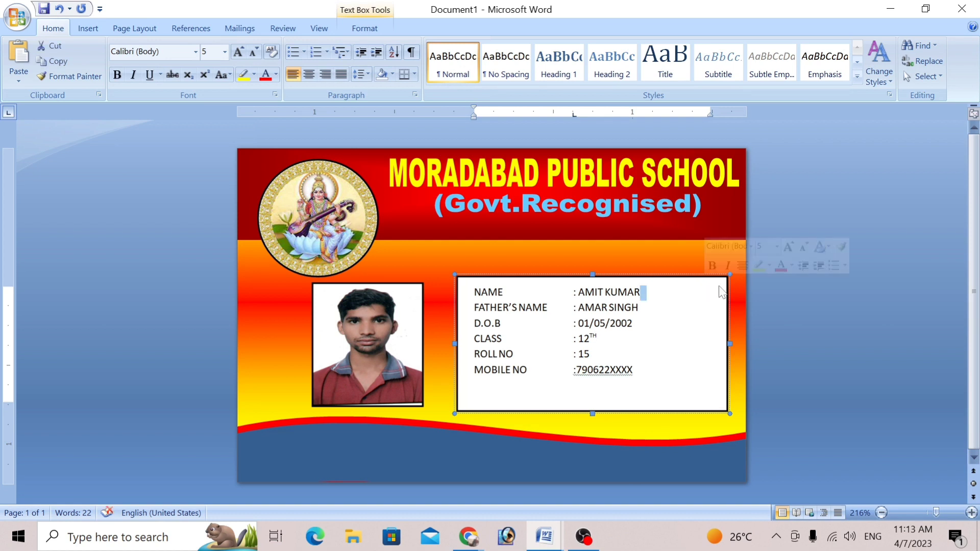
drag(641, 292, 719, 288)
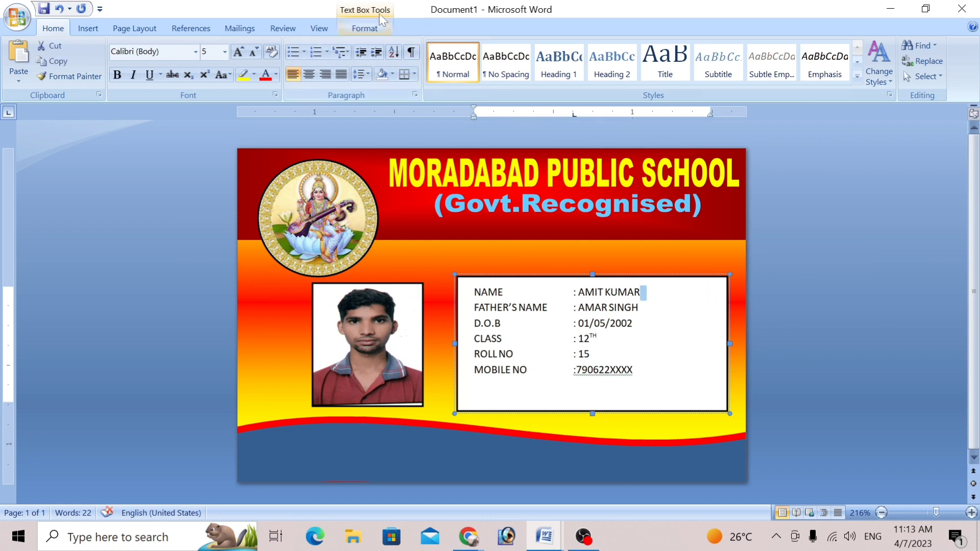
click(361, 29)
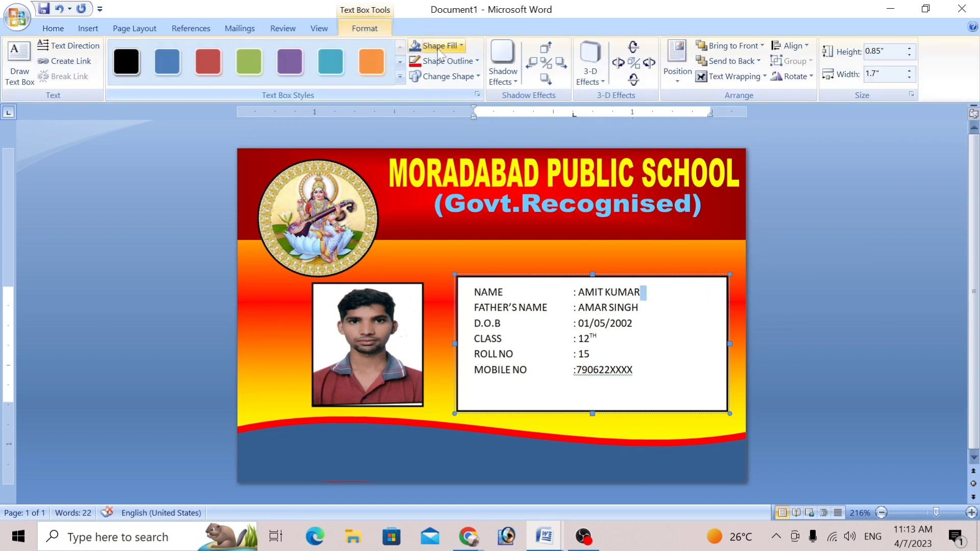
click(459, 46)
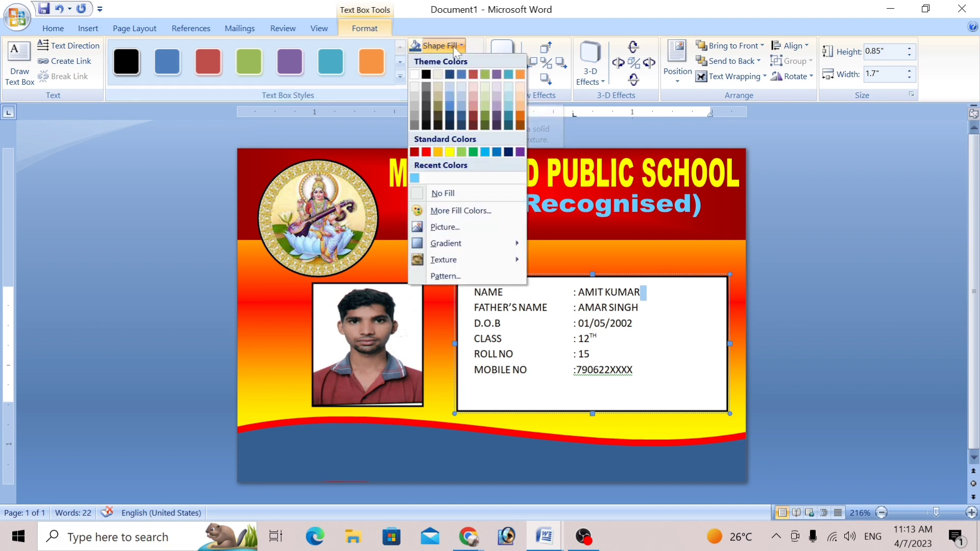
click(450, 194)
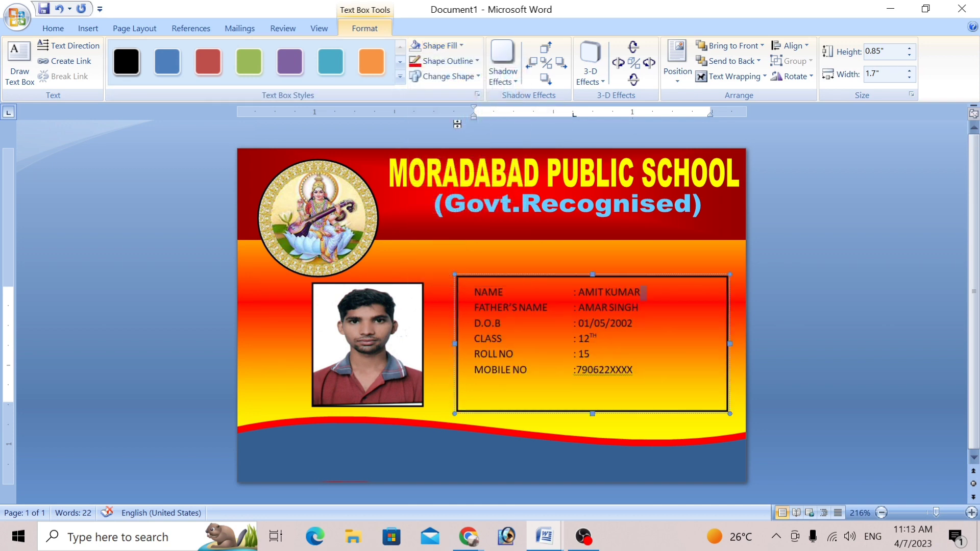
click(472, 61)
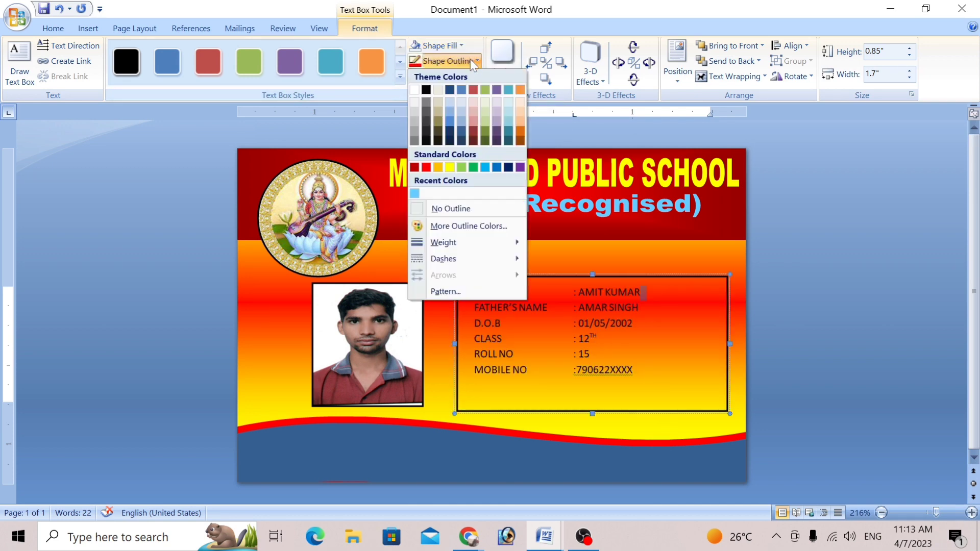
click(450, 208)
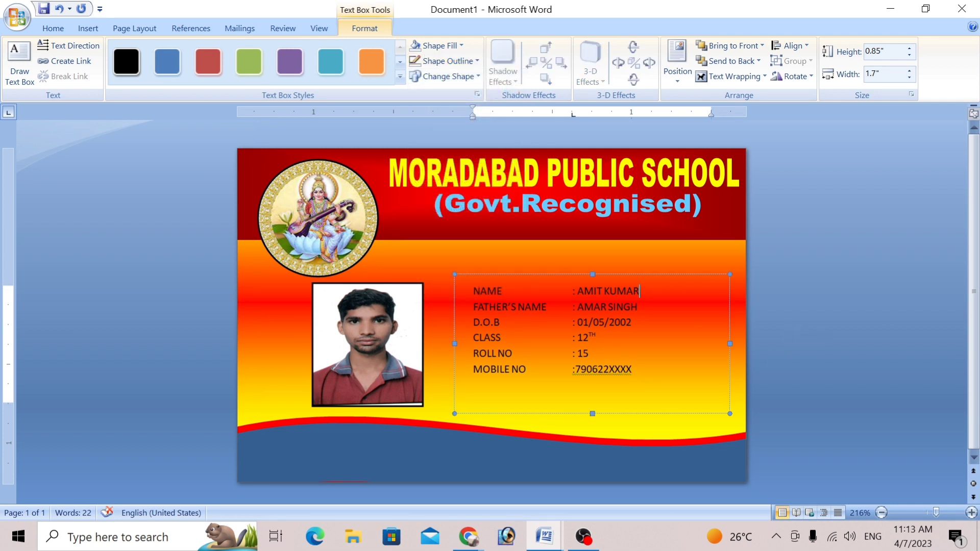
Step: Enlarge all the student details text from size 5 to 6
drag(636, 398, 476, 289)
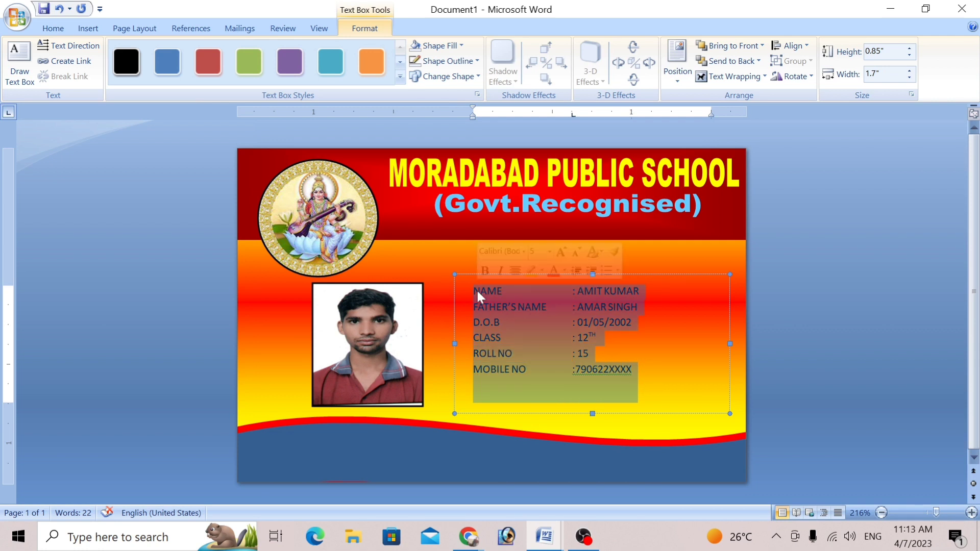
click(53, 28)
click(239, 52)
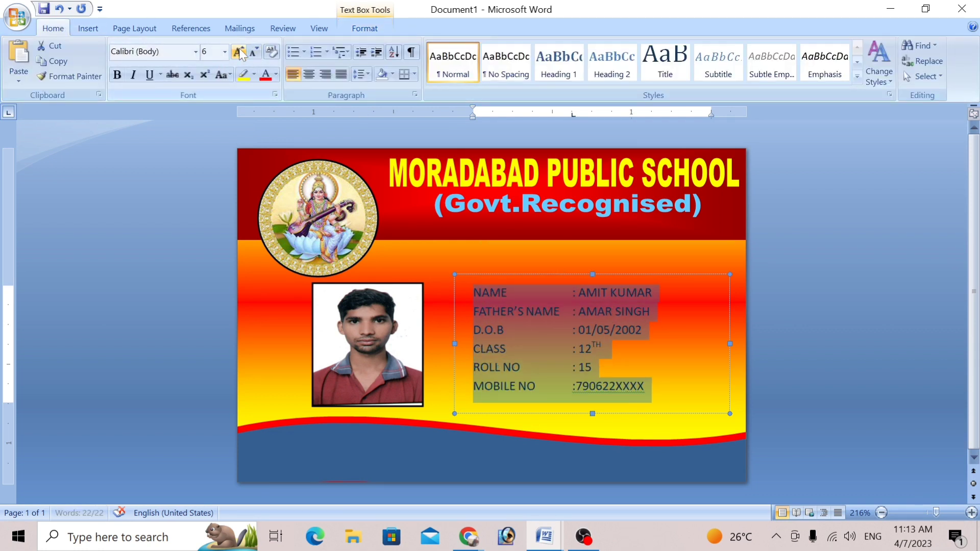
click(502, 329)
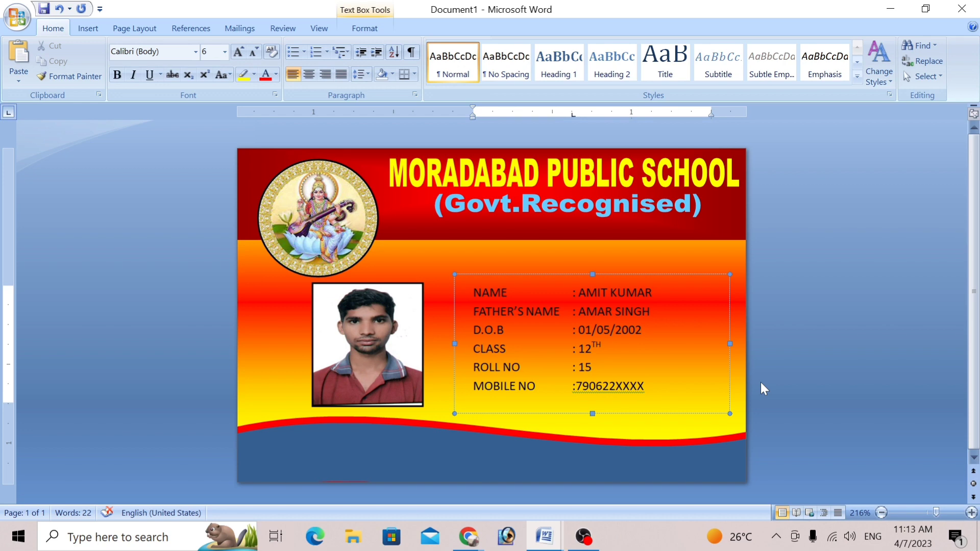
Step: Draw a rectangle at the lower right of the blue footer
click(88, 28)
click(210, 74)
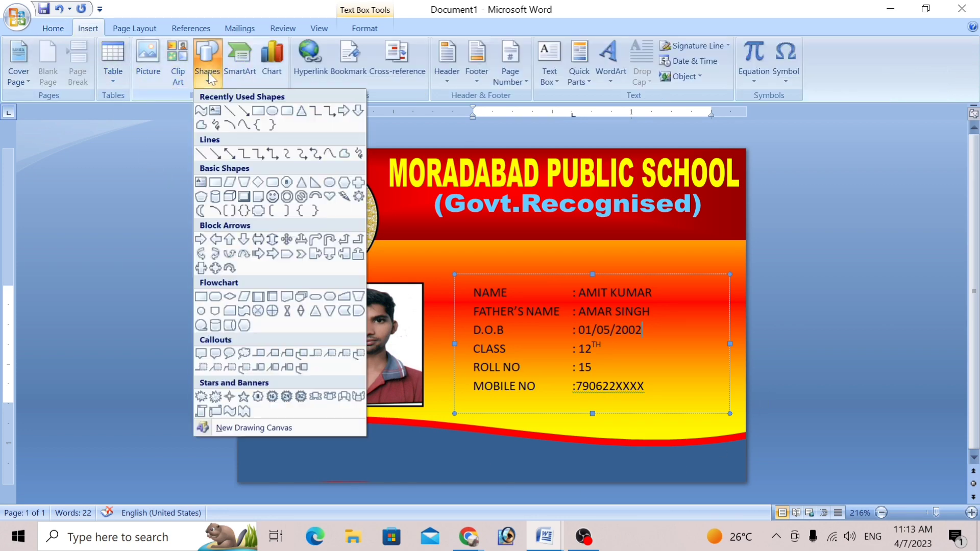
click(261, 113)
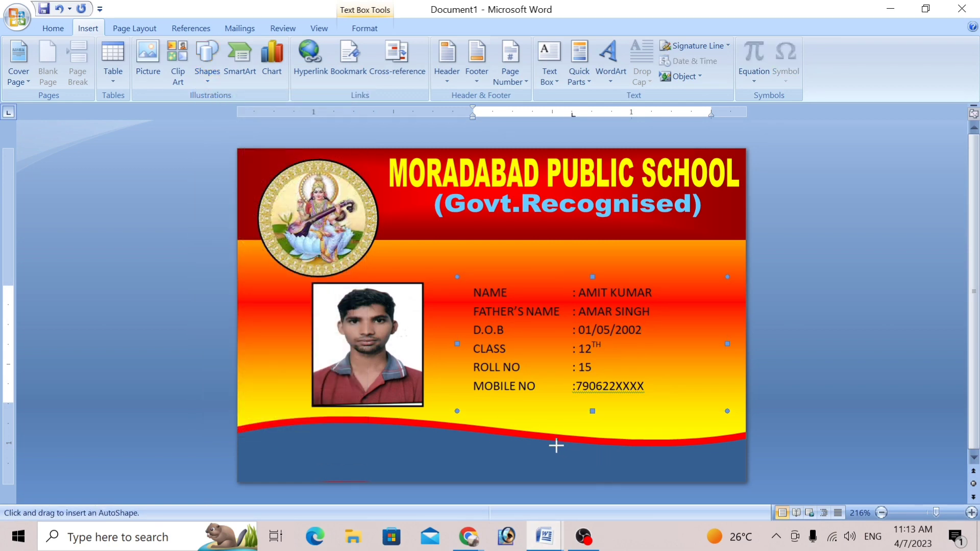
drag(558, 447, 705, 469)
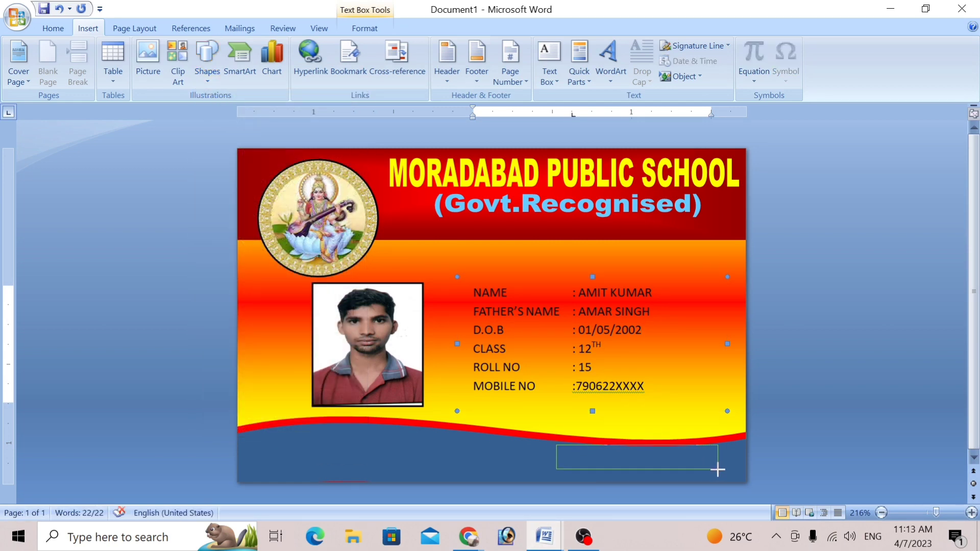
drag(705, 469, 727, 465)
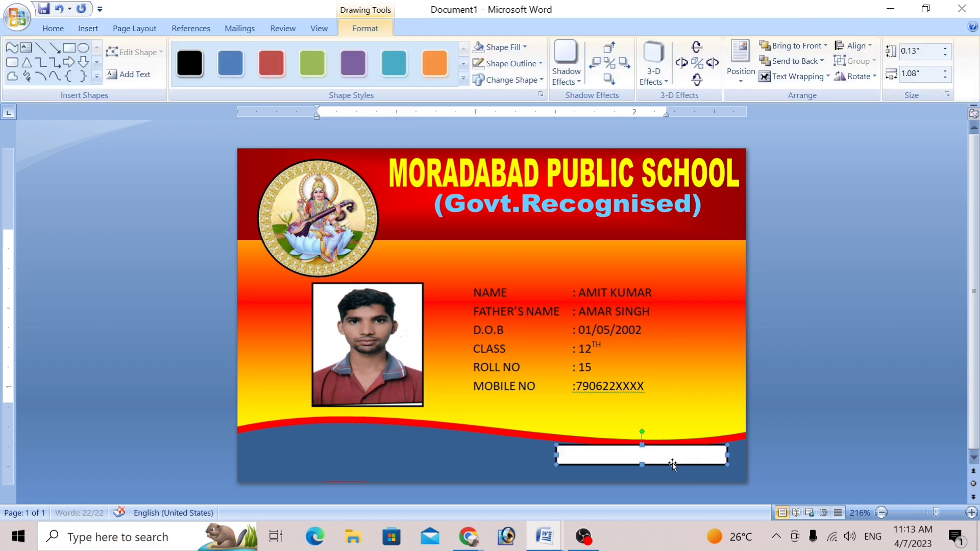
Step: Flip the footer shape horizontally and move the white rectangle up slightly, keeping it white
click(452, 460)
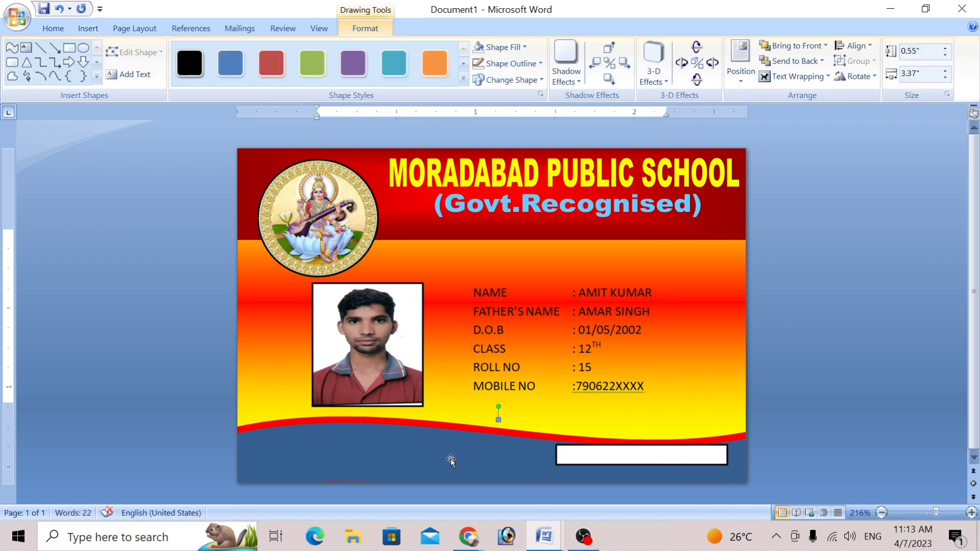
click(869, 76)
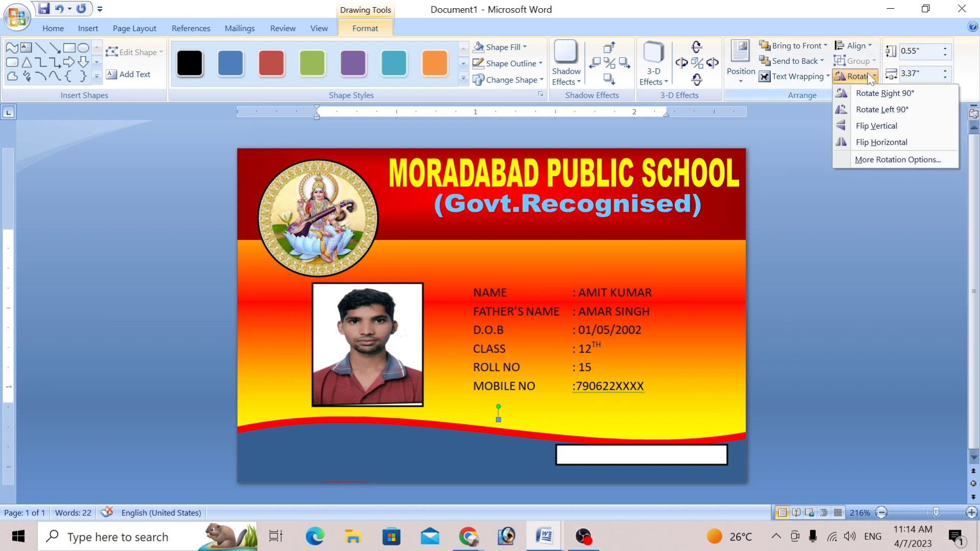
click(872, 143)
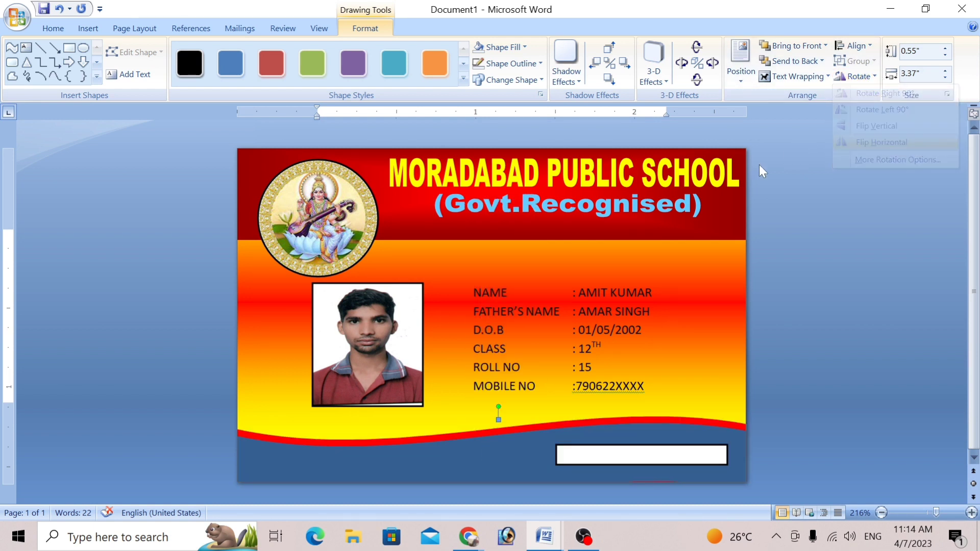
click(660, 458)
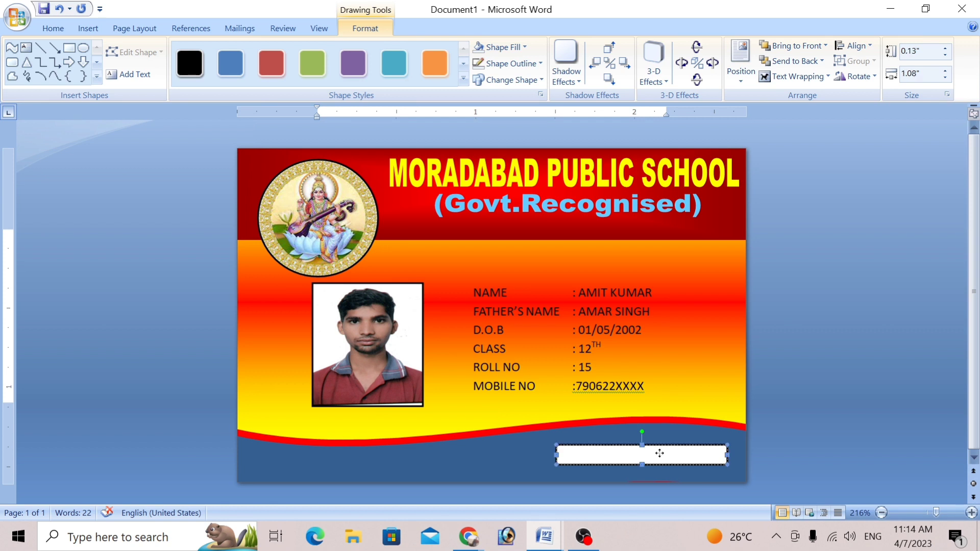
drag(660, 458, 661, 446)
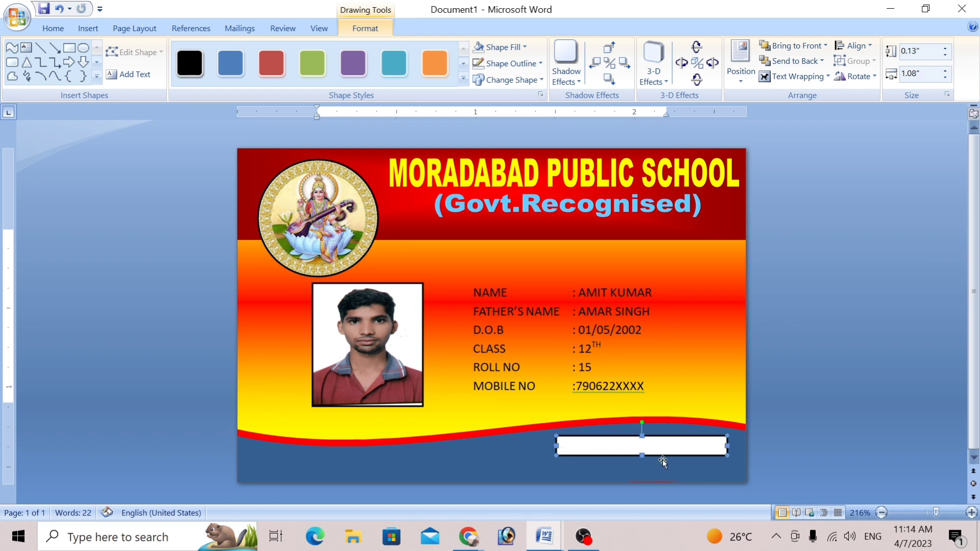
click(525, 47)
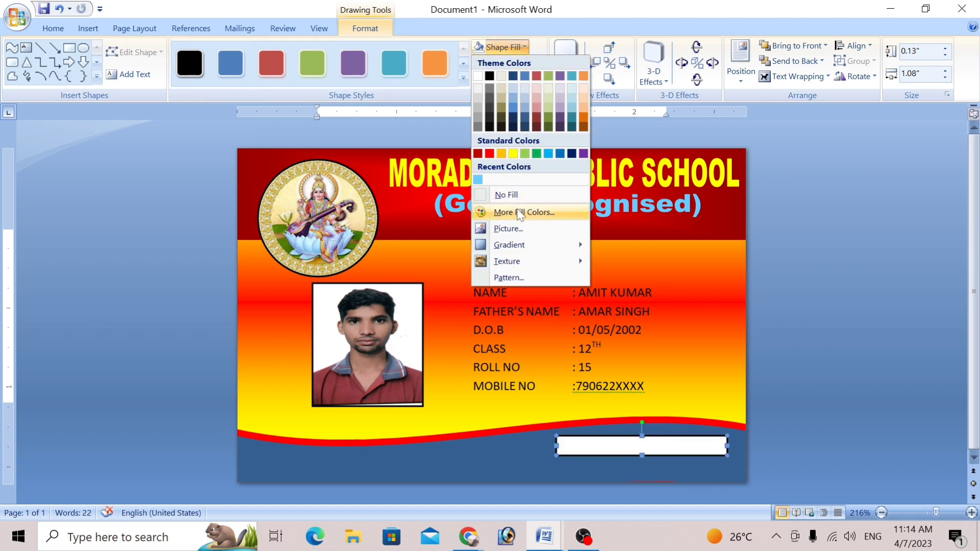
click(838, 141)
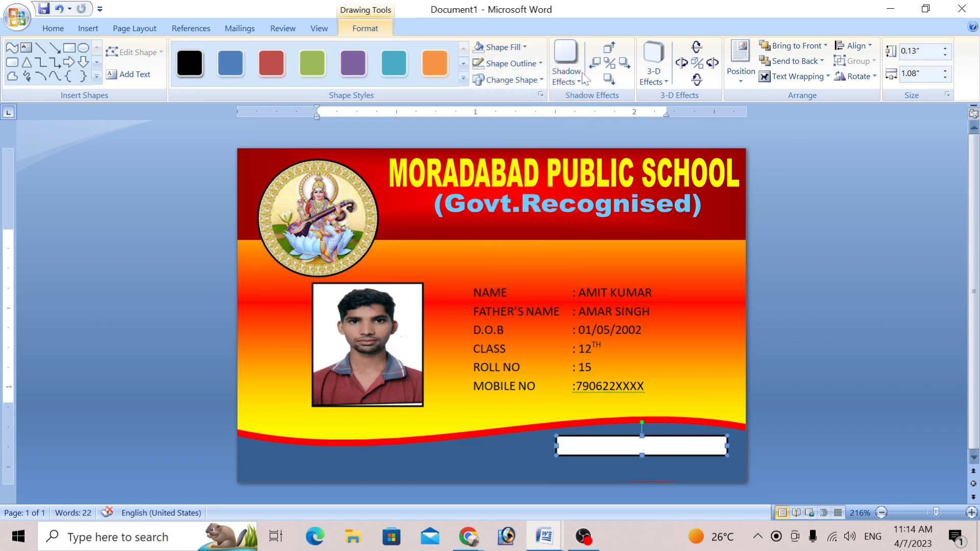
click(540, 63)
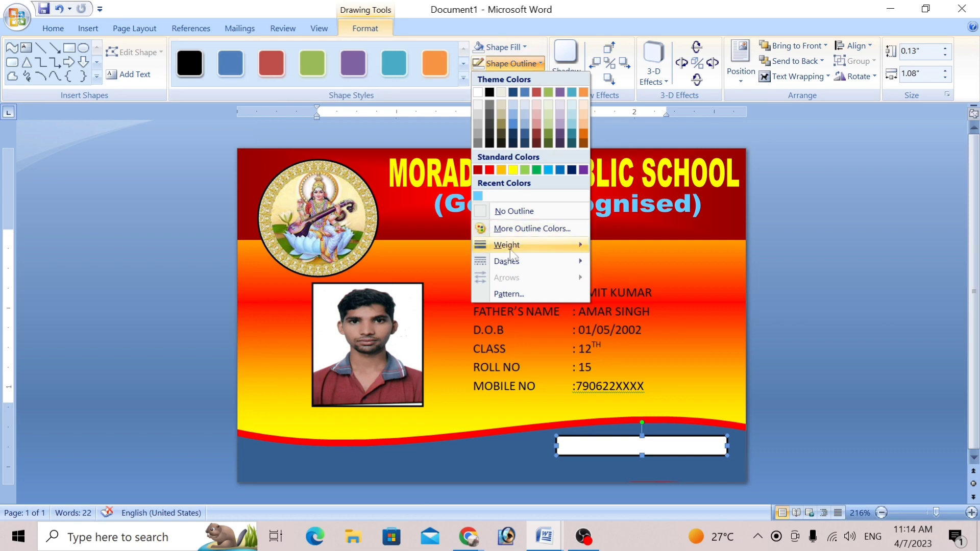
Step: Remove the rectangle's border and add a 'Signature of Principal' WordArt in the first style
click(522, 212)
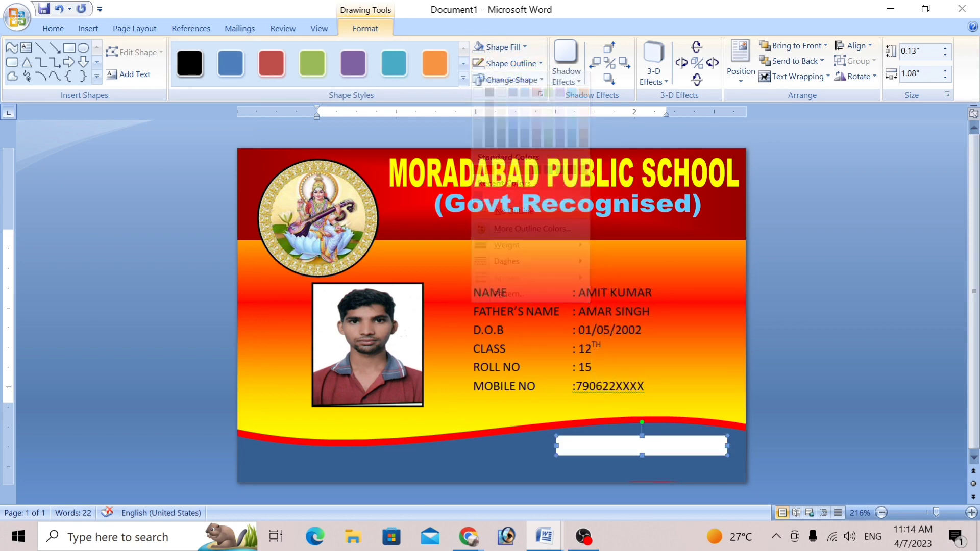
click(87, 29)
click(611, 59)
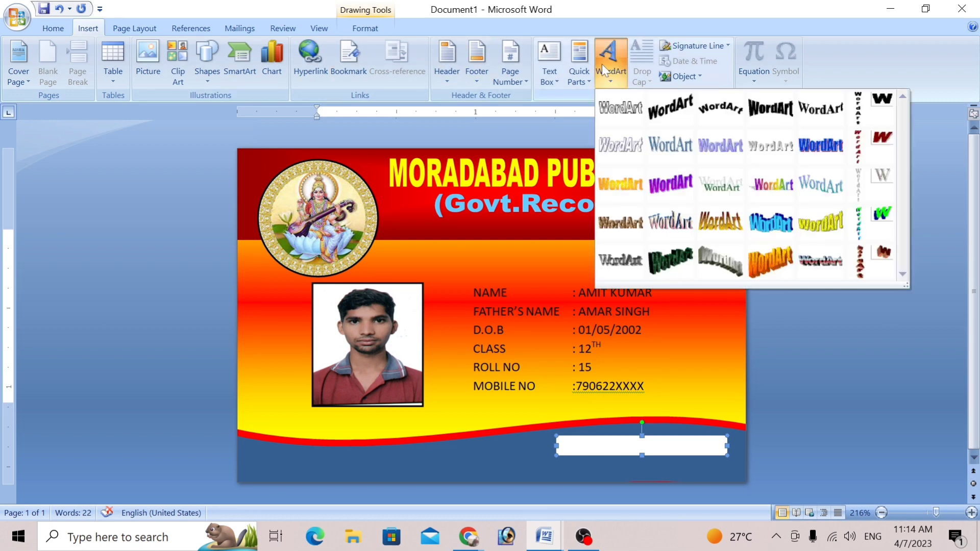
click(626, 106)
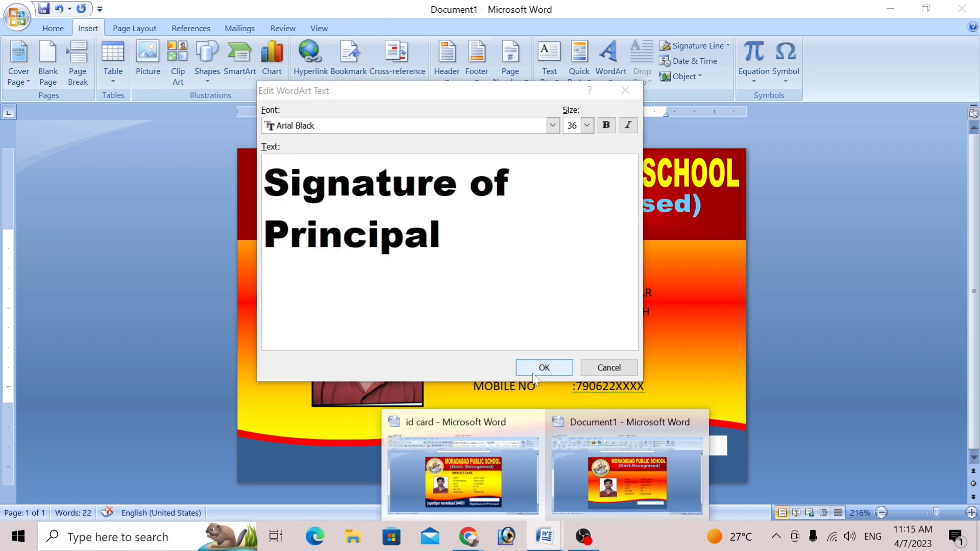
click(540, 369)
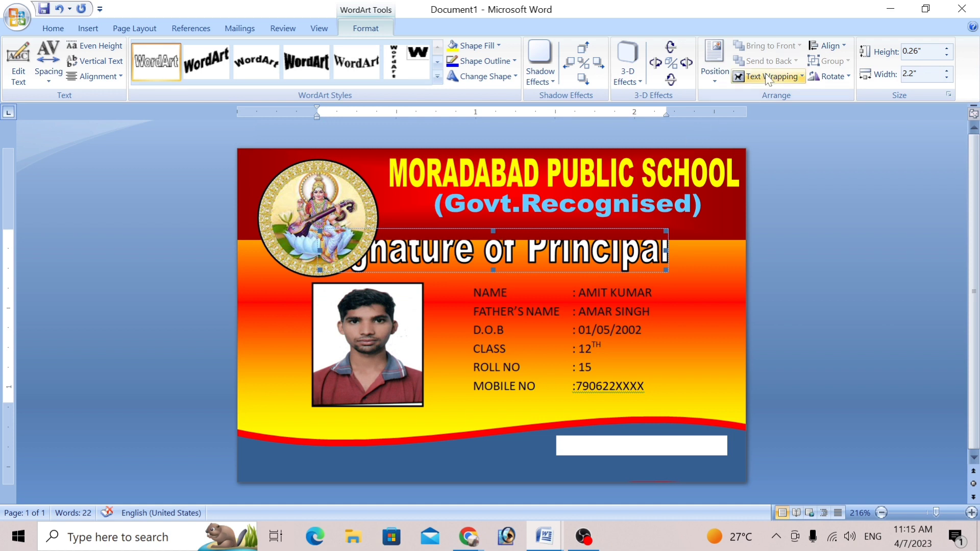
Step: Float the signature WordArt in front of text and size it to 0.16 × 1.06 inches below the white box
click(781, 76)
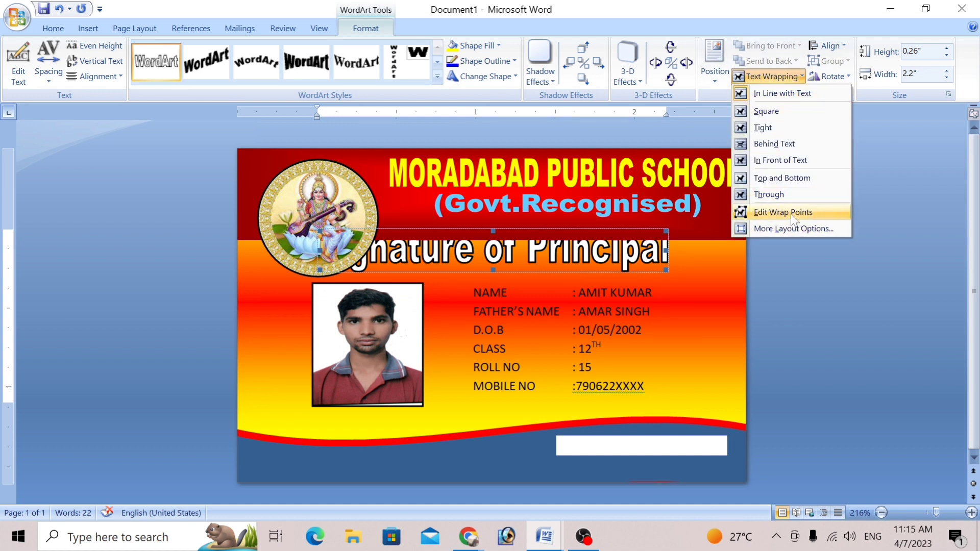
click(782, 161)
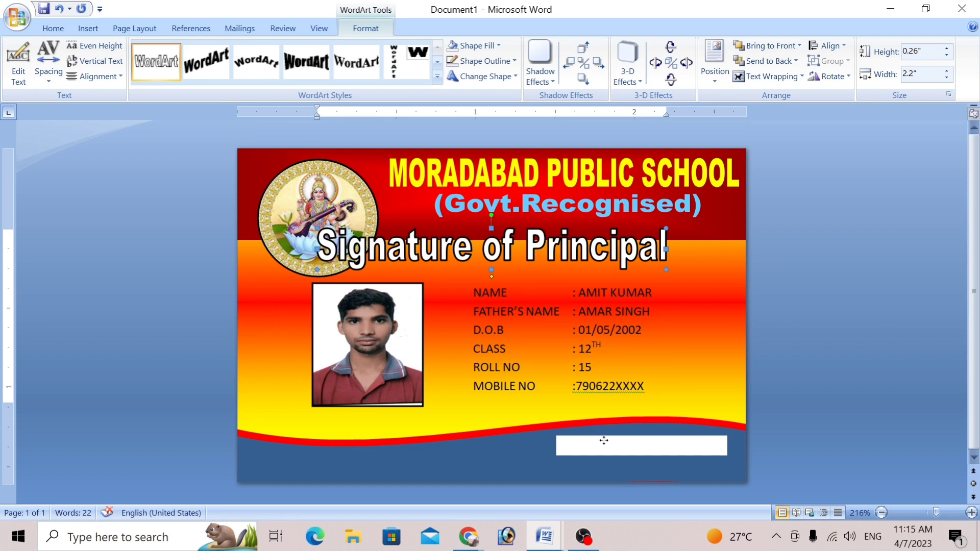
drag(629, 480, 617, 479)
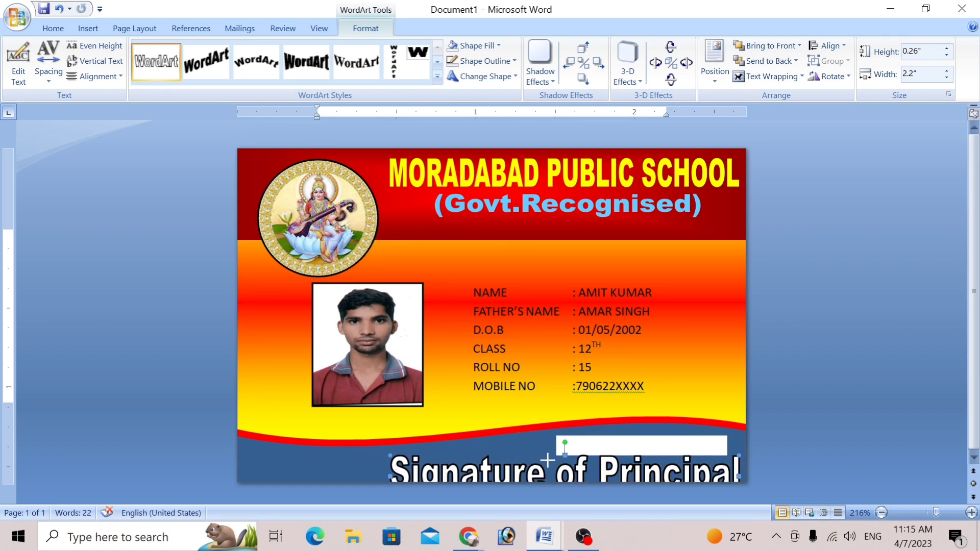
drag(388, 456, 572, 455)
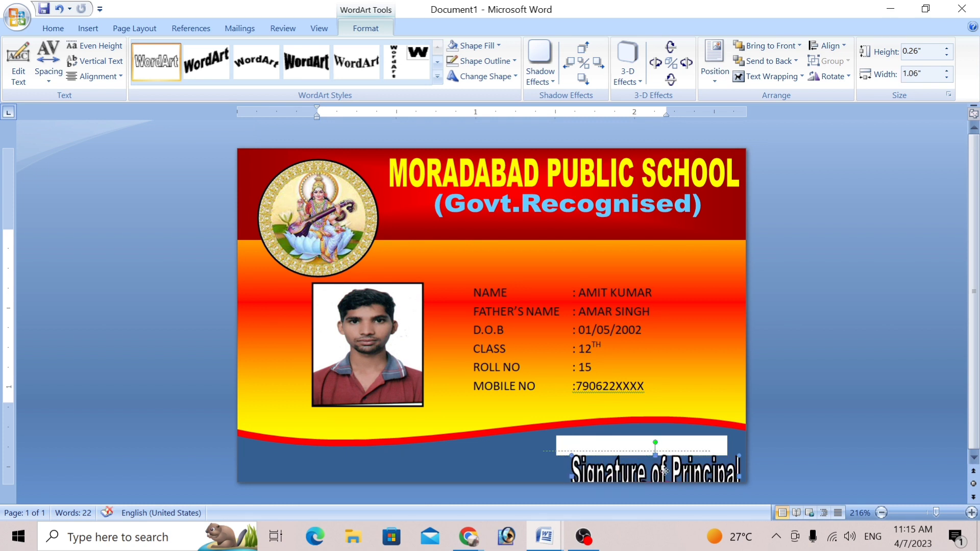
drag(677, 466, 628, 459)
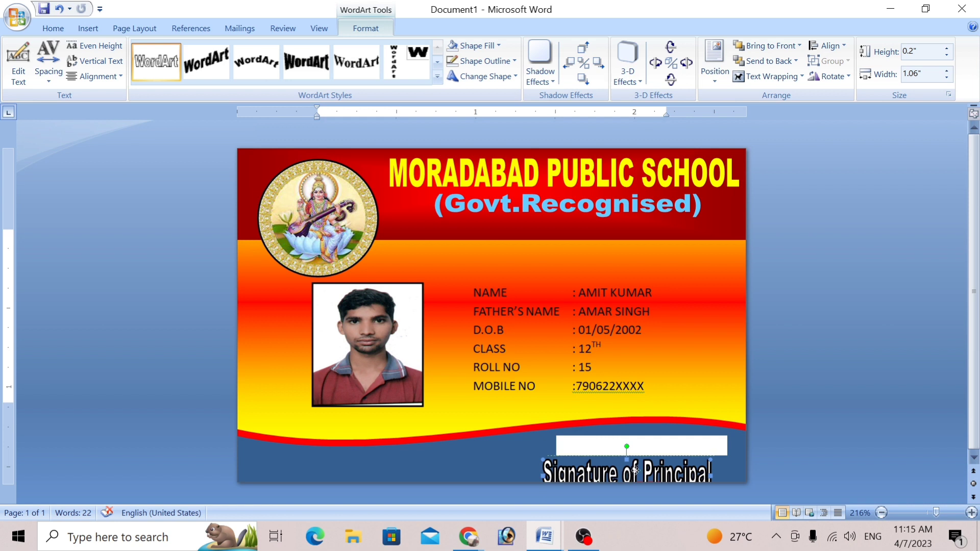
drag(628, 466, 633, 462)
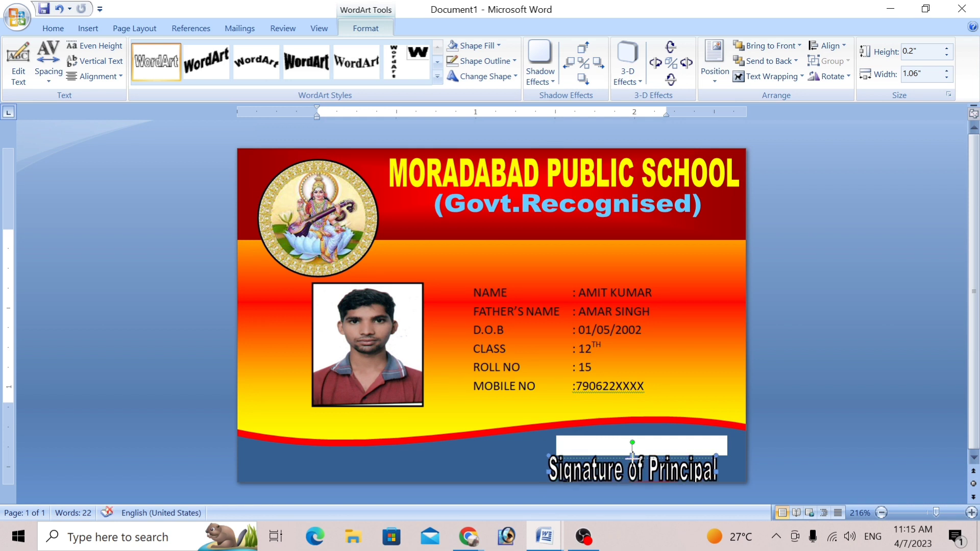
drag(633, 455, 612, 467)
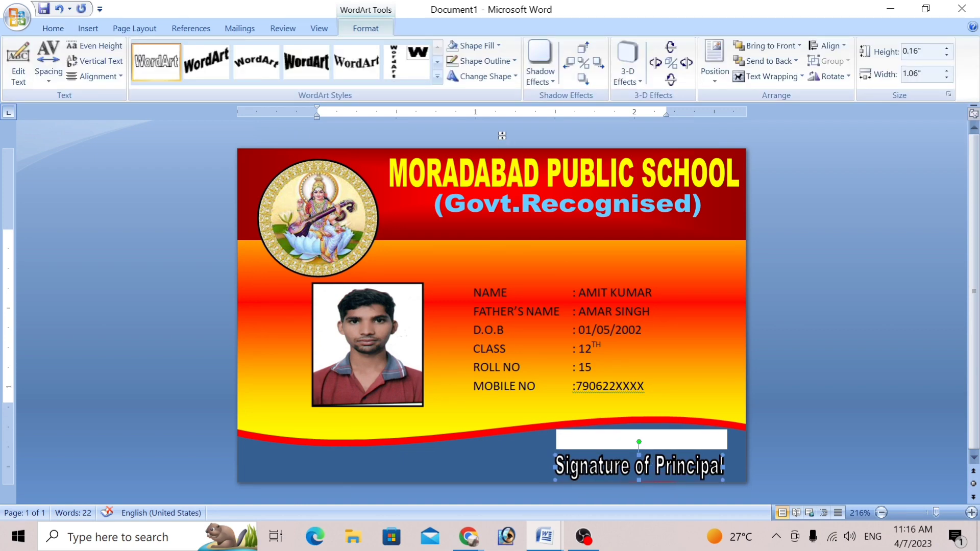
Step: Fill the 'Signature of Principal' WordArt yellow and remove its outline
click(495, 45)
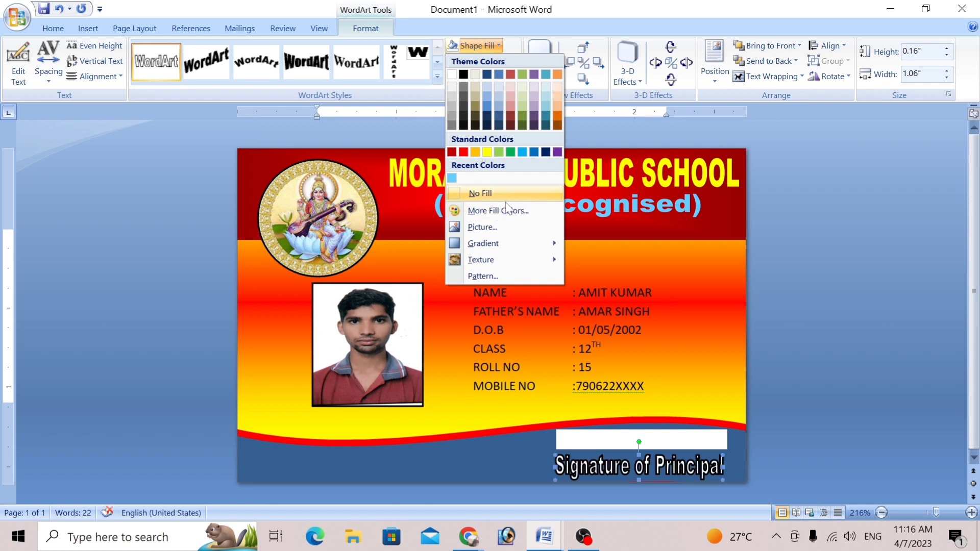
click(486, 152)
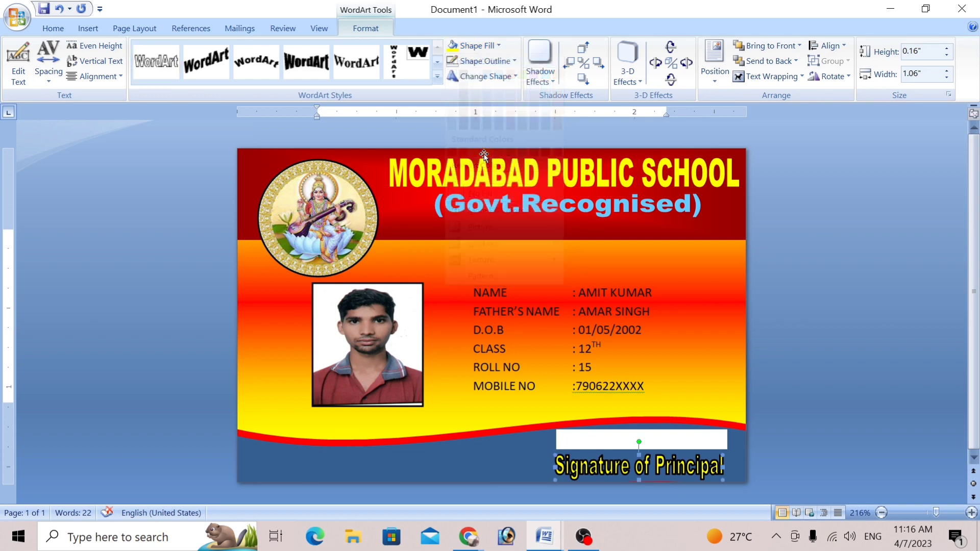
click(485, 61)
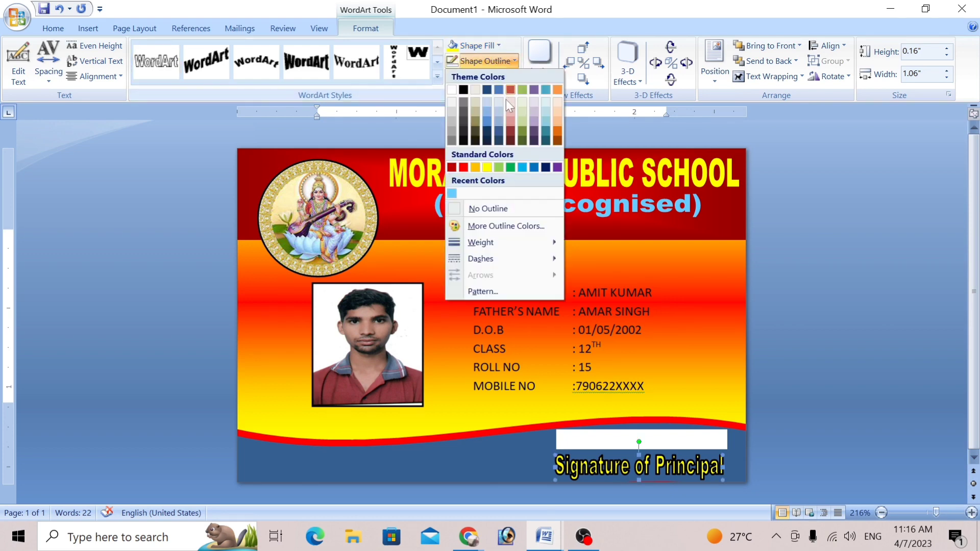
click(497, 210)
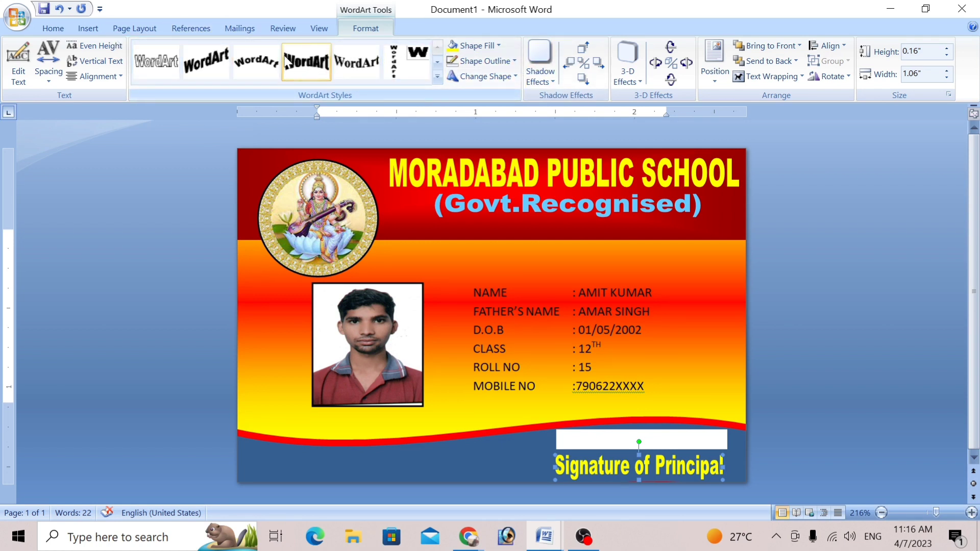
click(87, 30)
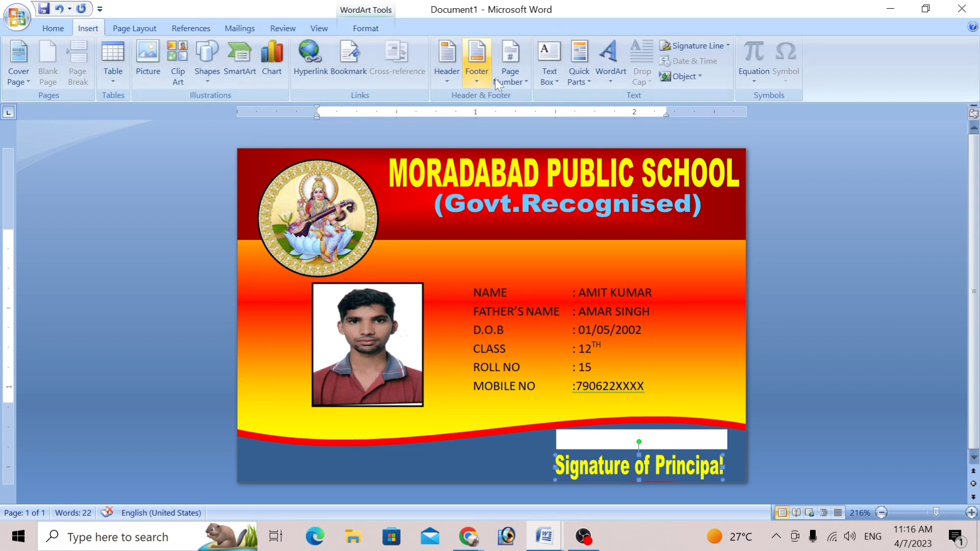
Step: Paste the school address as first-style WordArt, float it in front, and place it 1.71 inches wide at the footer's left
click(609, 66)
click(627, 114)
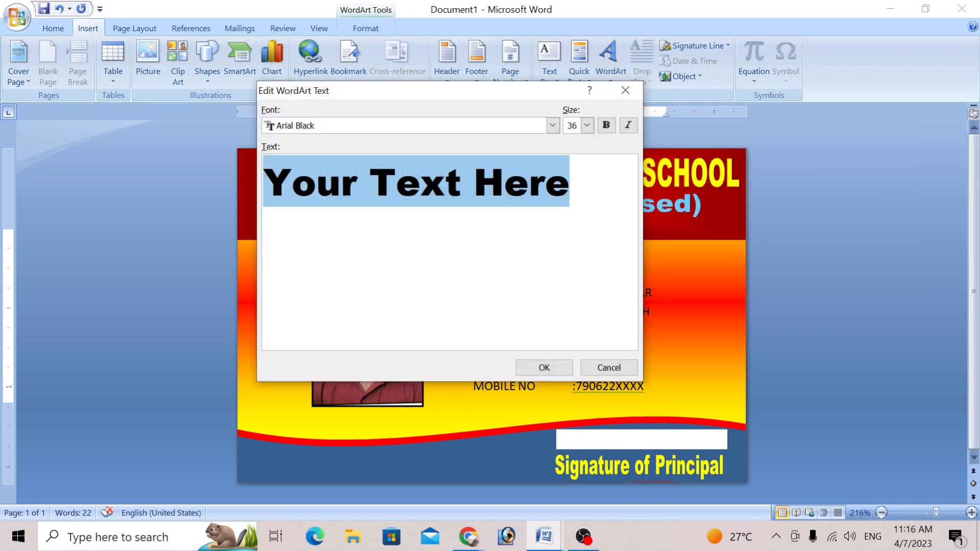
key(ctrl+v)
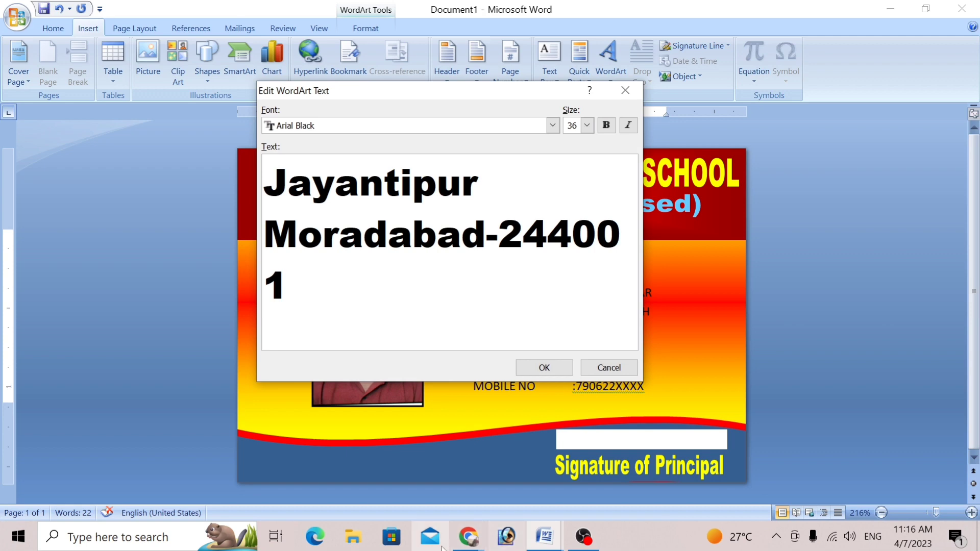
click(544, 367)
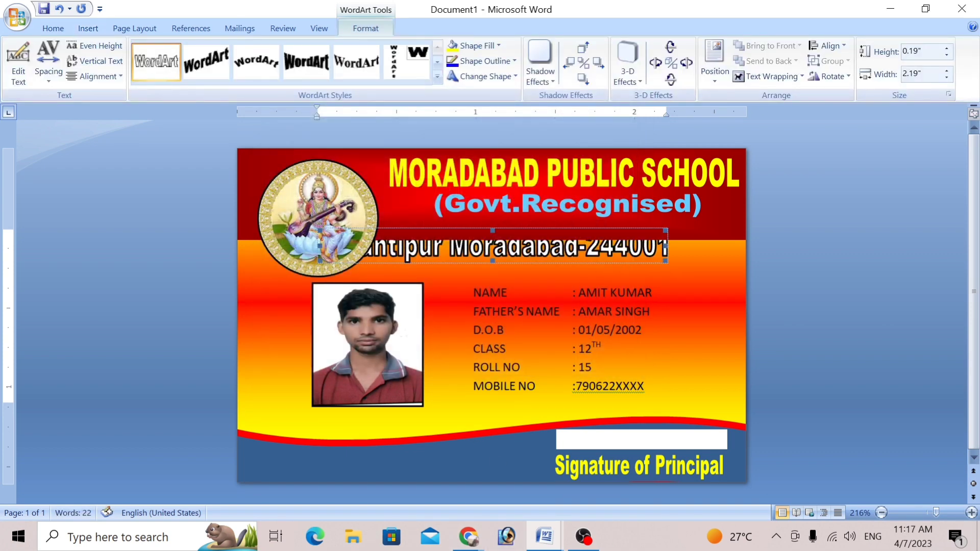
click(791, 77)
click(782, 155)
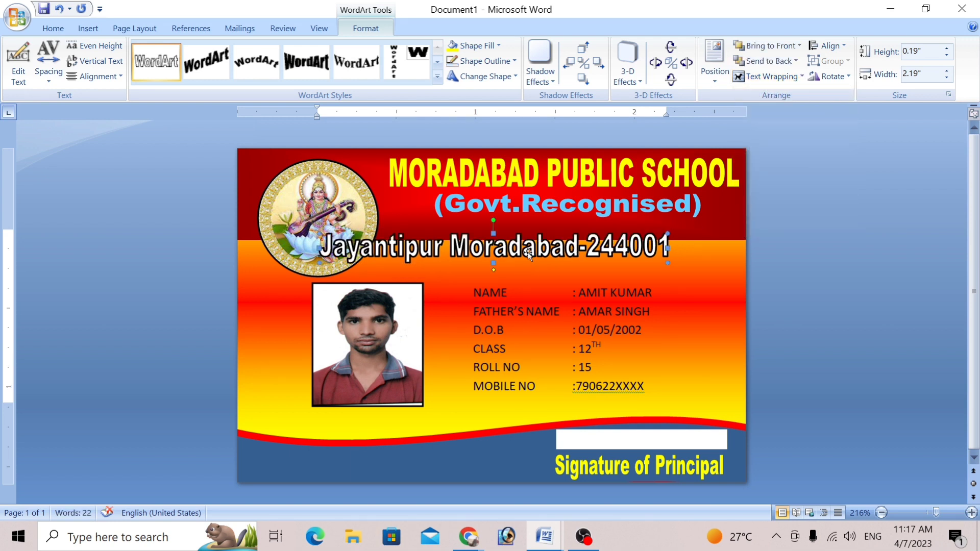
drag(528, 251, 456, 467)
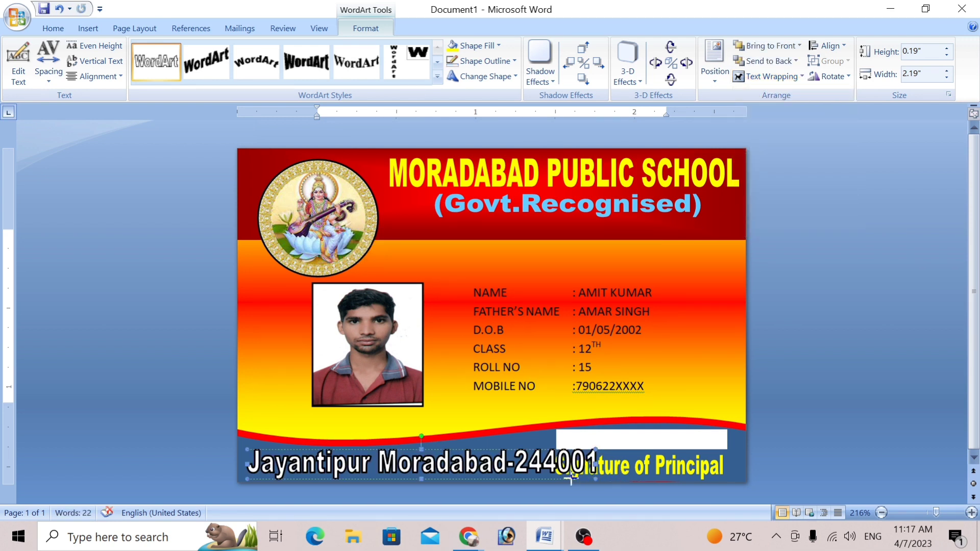
drag(517, 480, 518, 479)
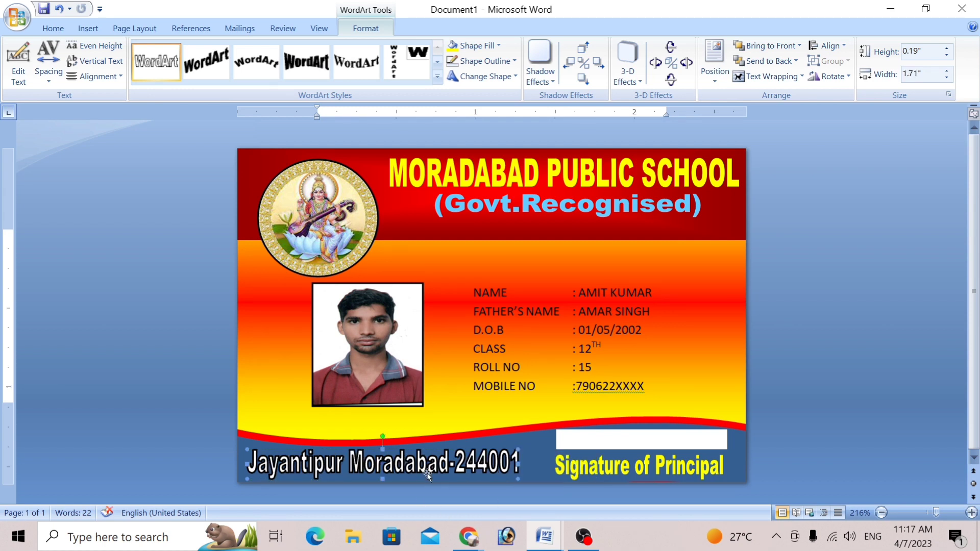
drag(442, 465, 448, 465)
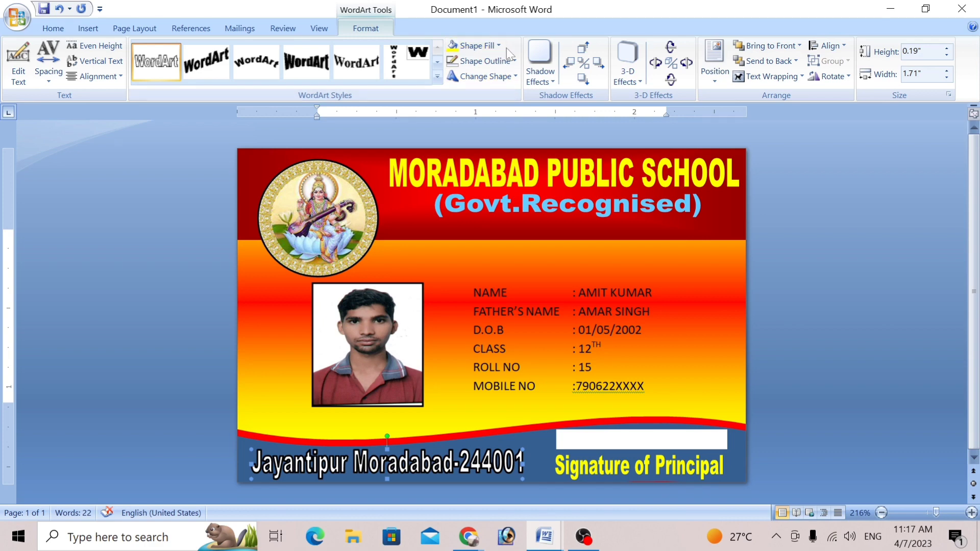
Step: Remove the dark outline from the address WordArt, leaving plain white lettering
click(513, 61)
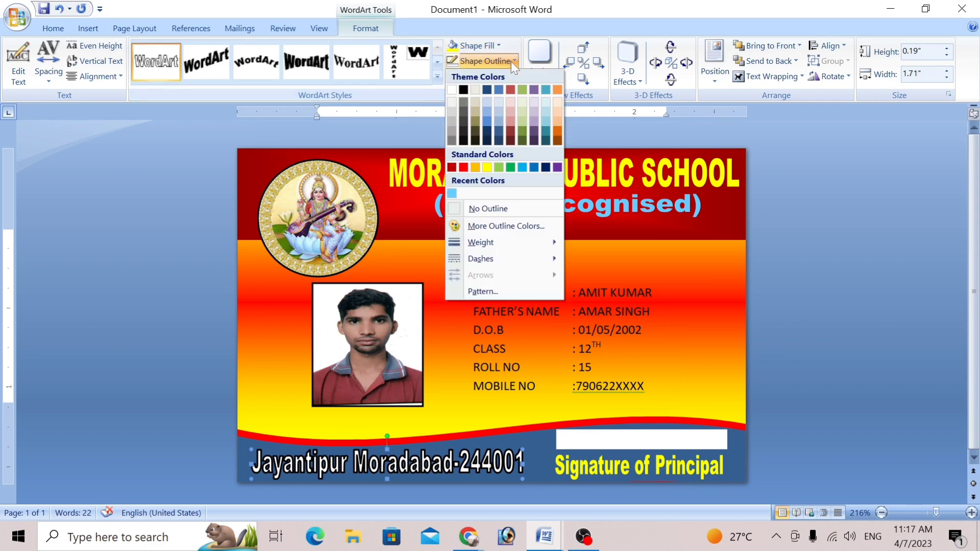
click(511, 212)
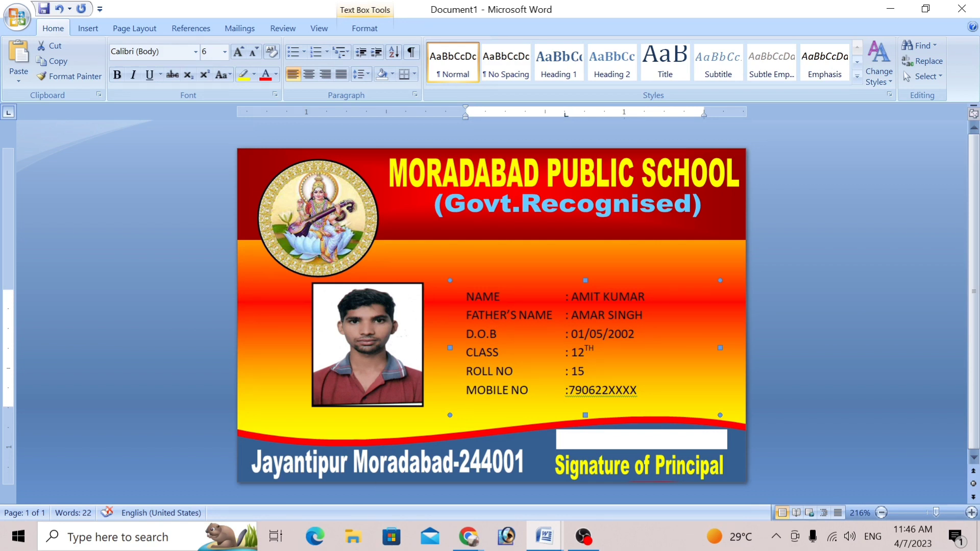
Step: Draw a text box above the student details and type IDENTITY CARD
click(88, 28)
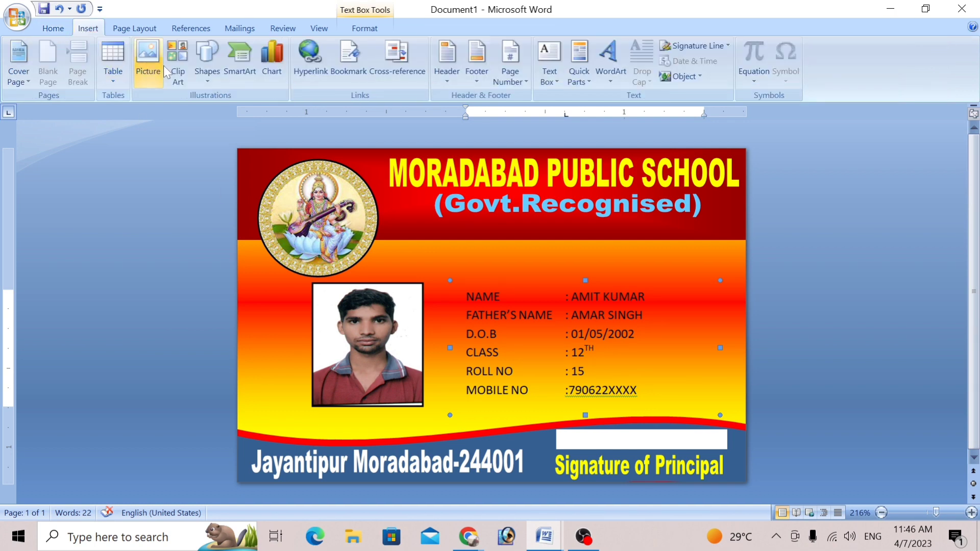
click(214, 82)
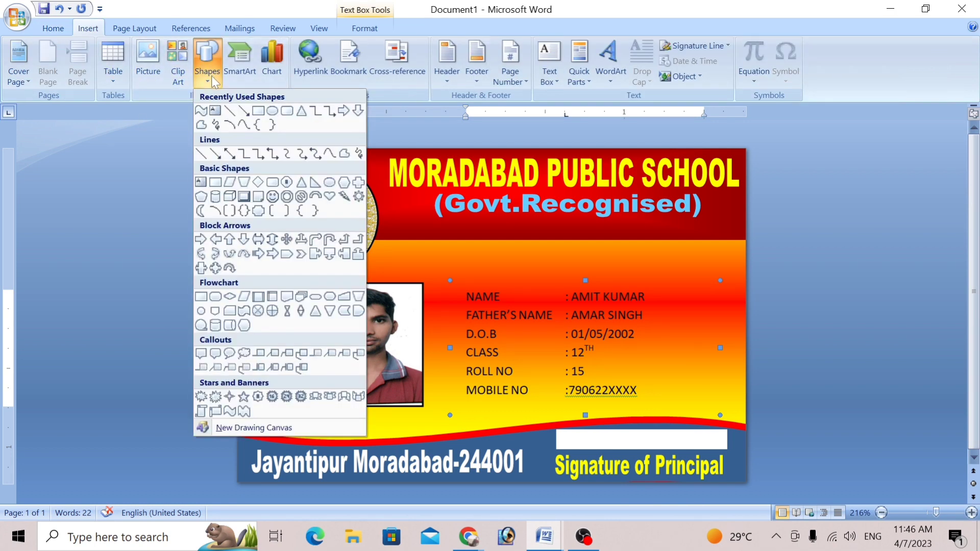
click(201, 183)
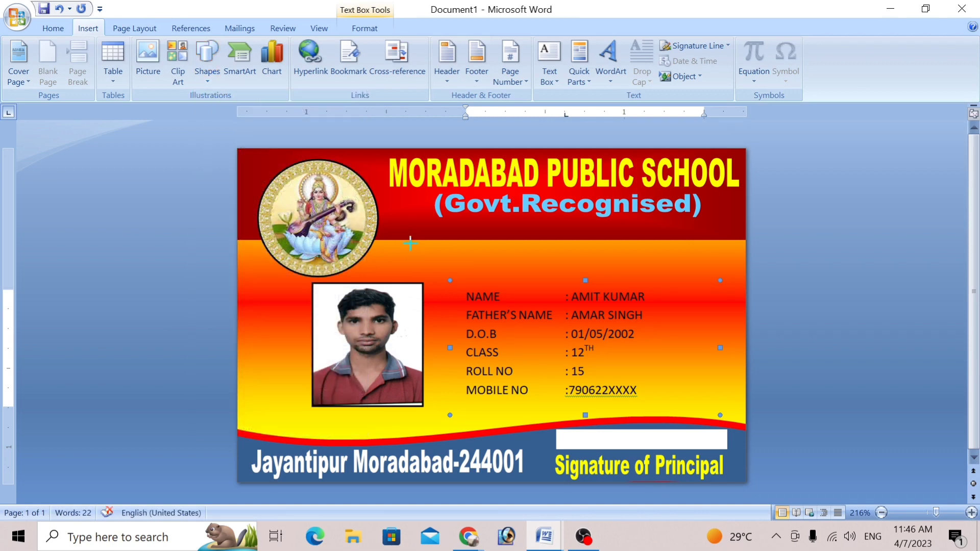
drag(409, 240, 627, 276)
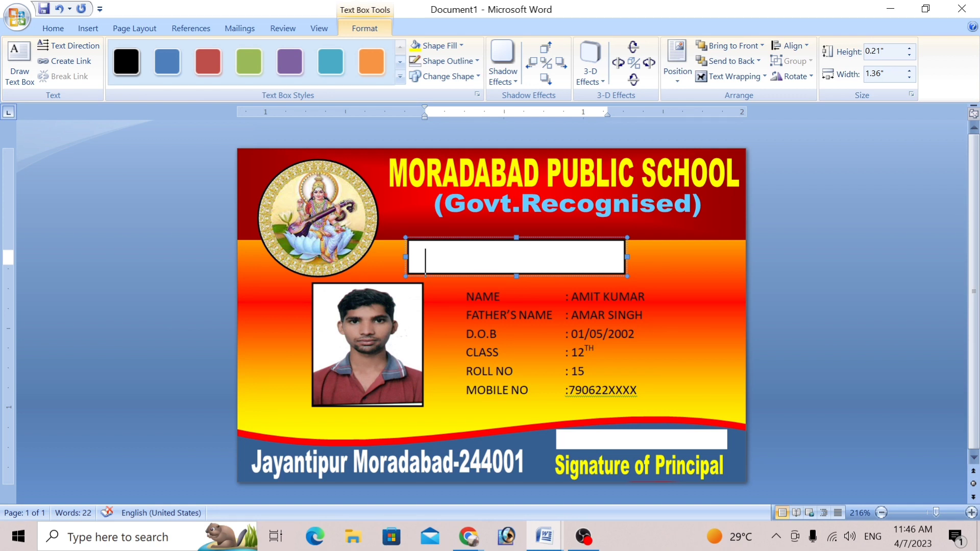
text(IDENTITY CARD)
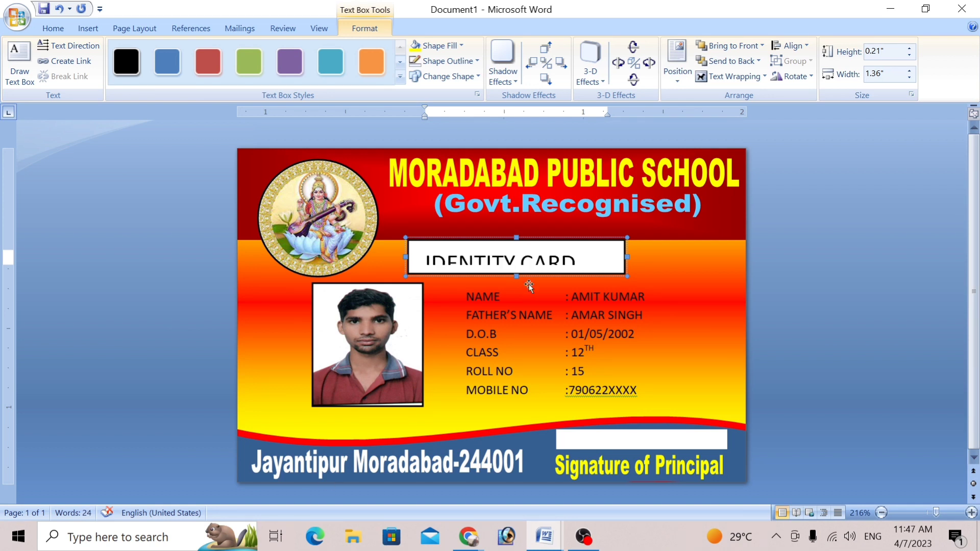
Step: Make the IDENTITY CARD box taller (0.32 × 1.36 inches) to show its text, then select the title
click(515, 279)
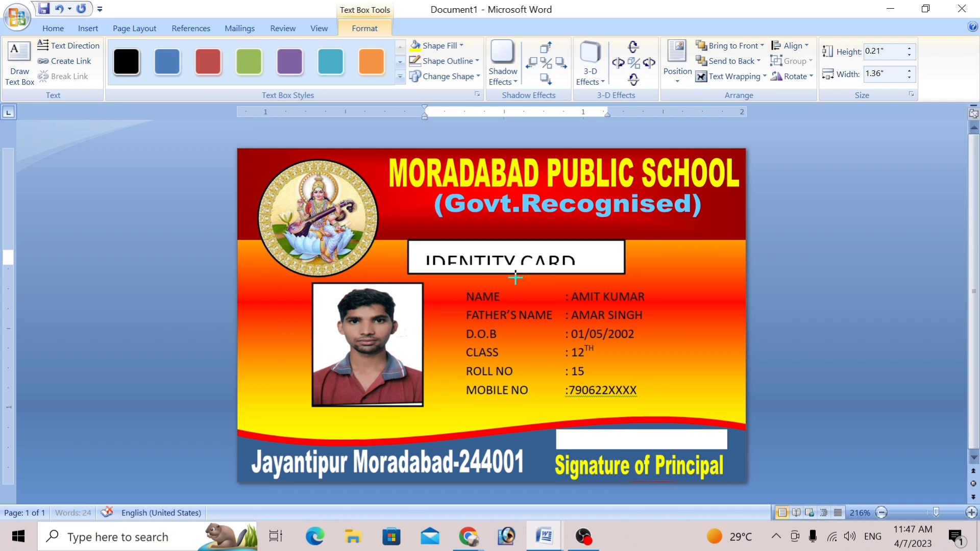
drag(516, 278, 516, 290)
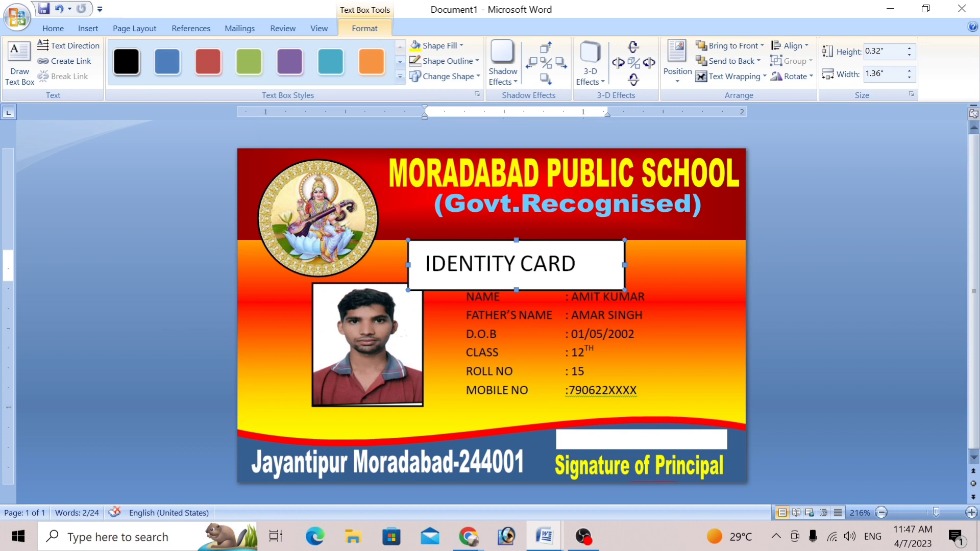
click(577, 265)
drag(590, 265, 426, 264)
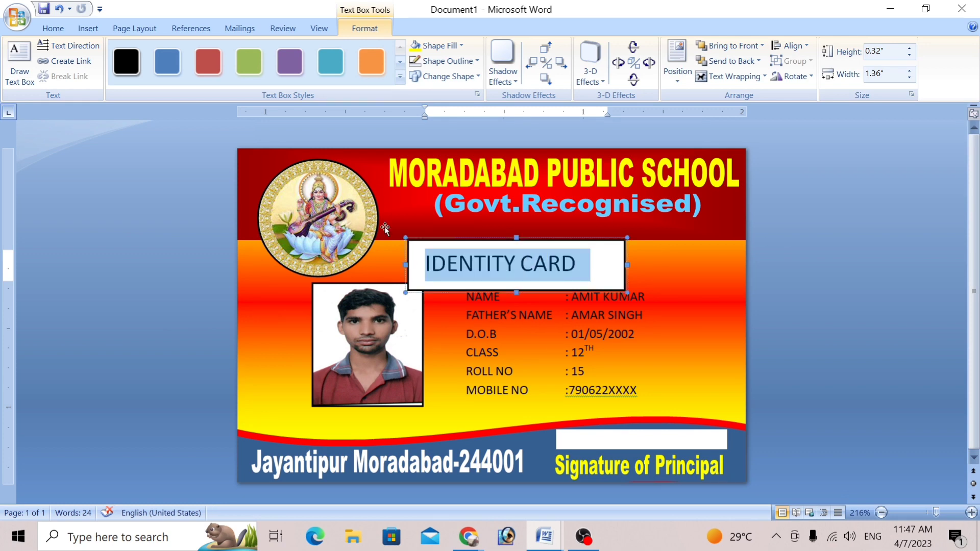
click(63, 27)
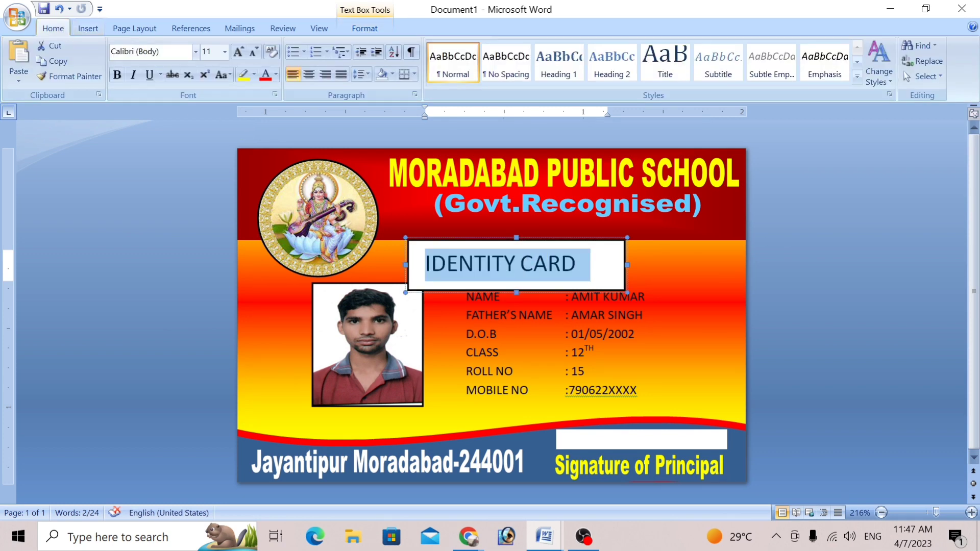
Step: Set the IDENTITY CARD title in the Algerian font
click(196, 52)
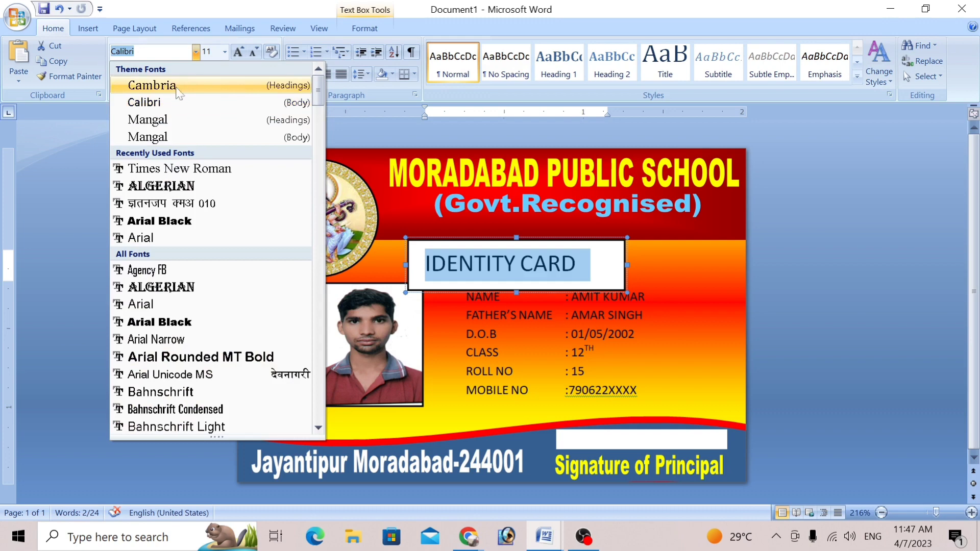
click(177, 187)
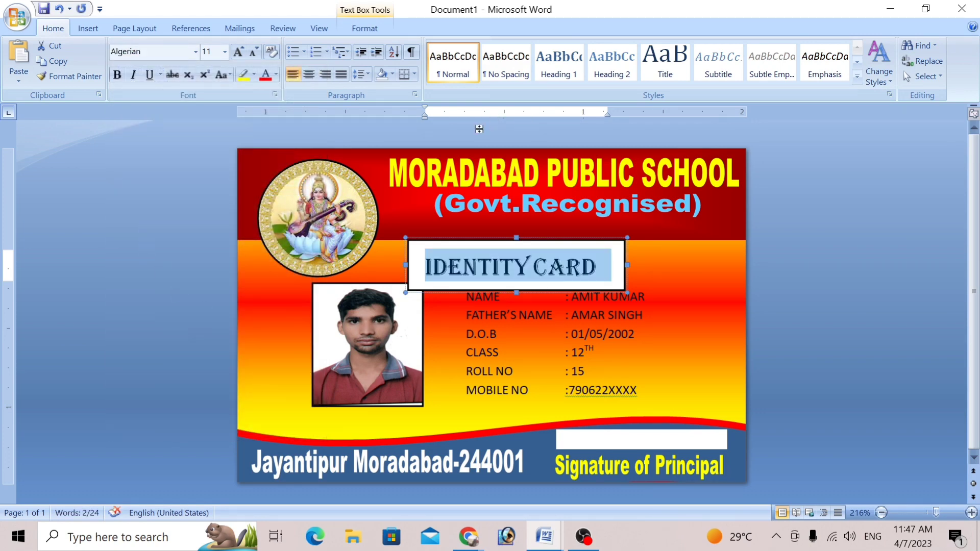
click(617, 247)
click(618, 247)
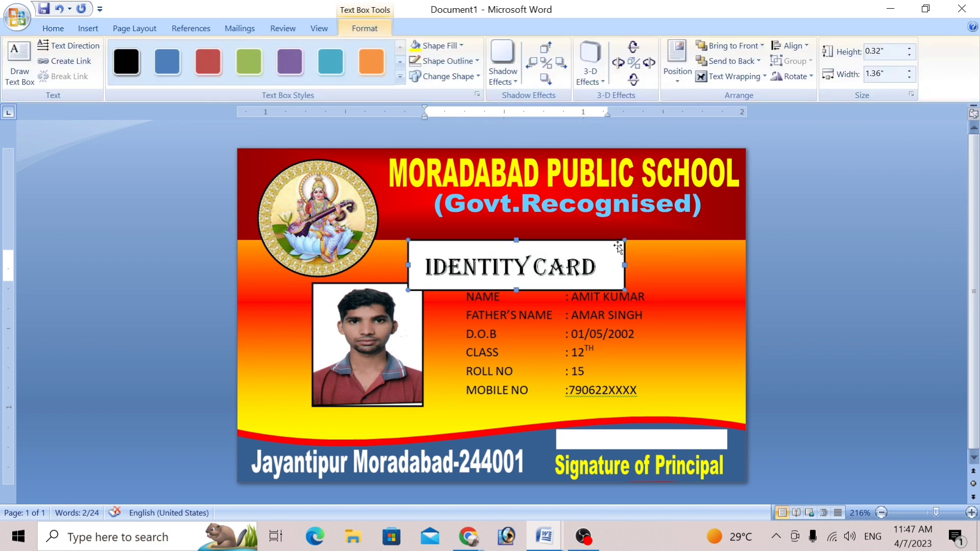
Step: Give the IDENTITY CARD box no fill and no outline, then nudge it slightly left and up
click(462, 46)
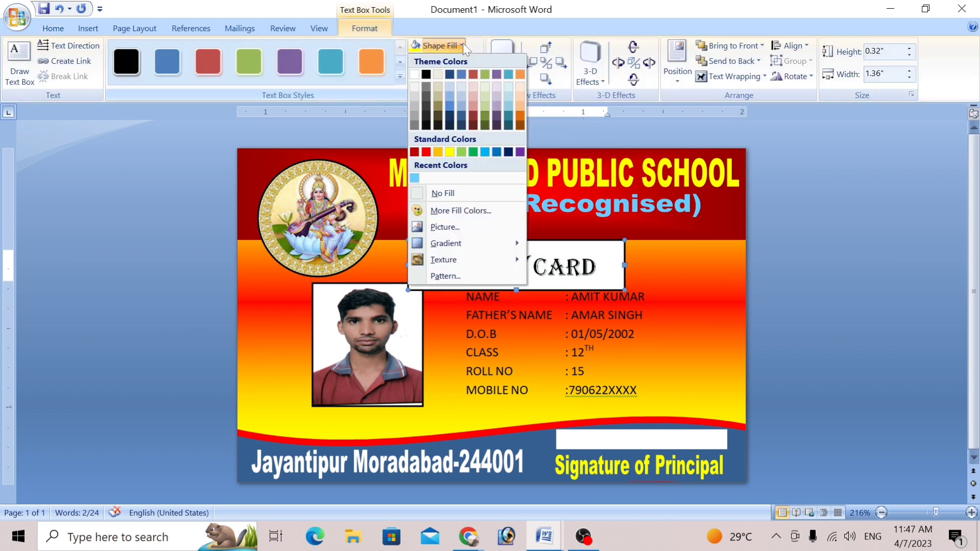
click(443, 194)
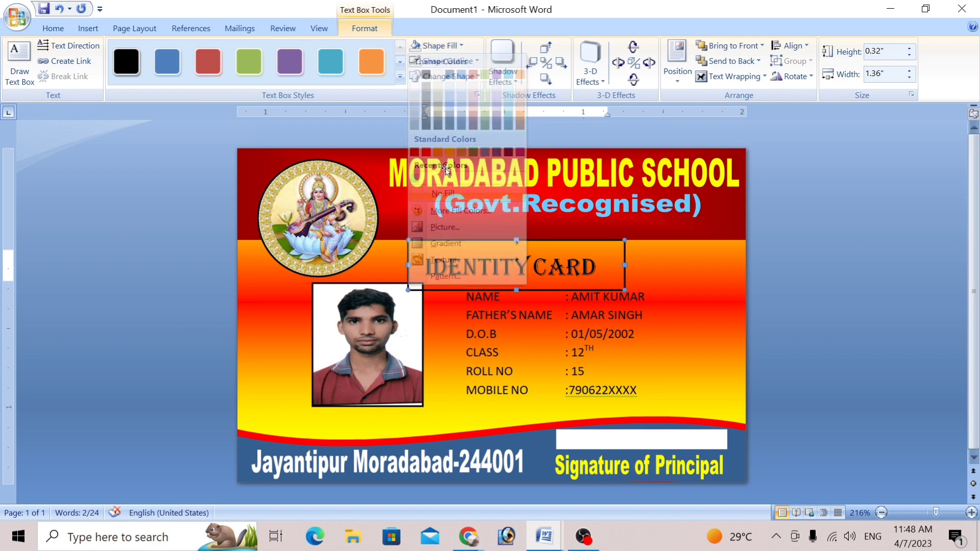
click(477, 61)
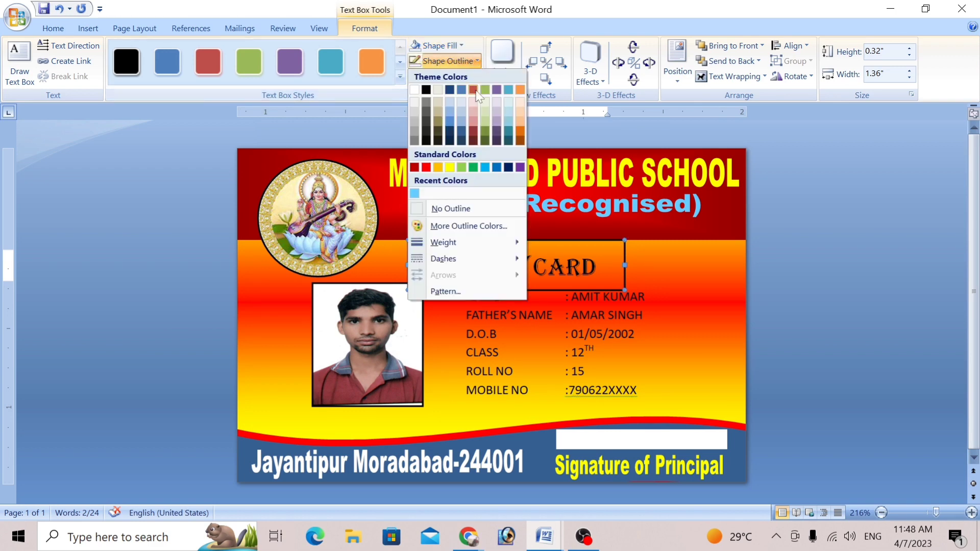
click(442, 208)
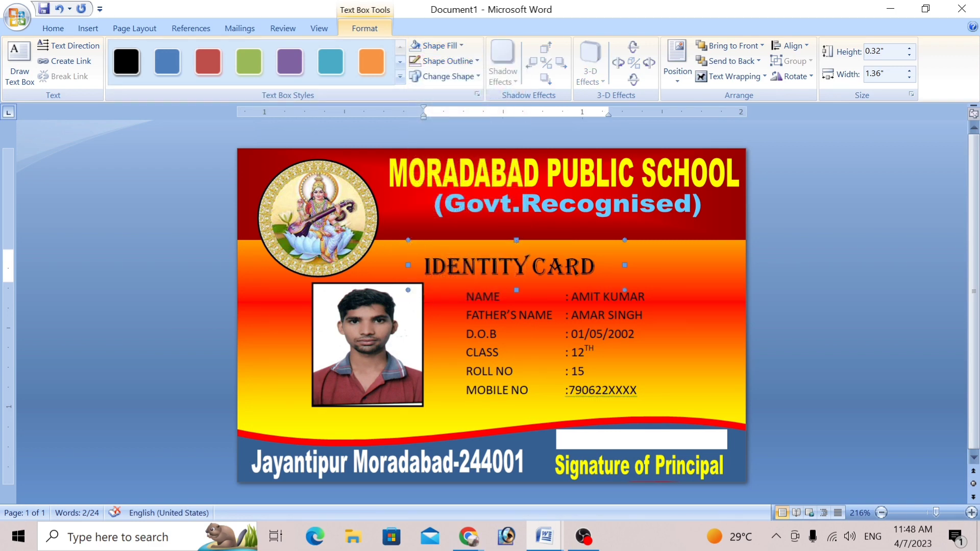
key(Left)
key(Left)
key(Left)
key(Left)
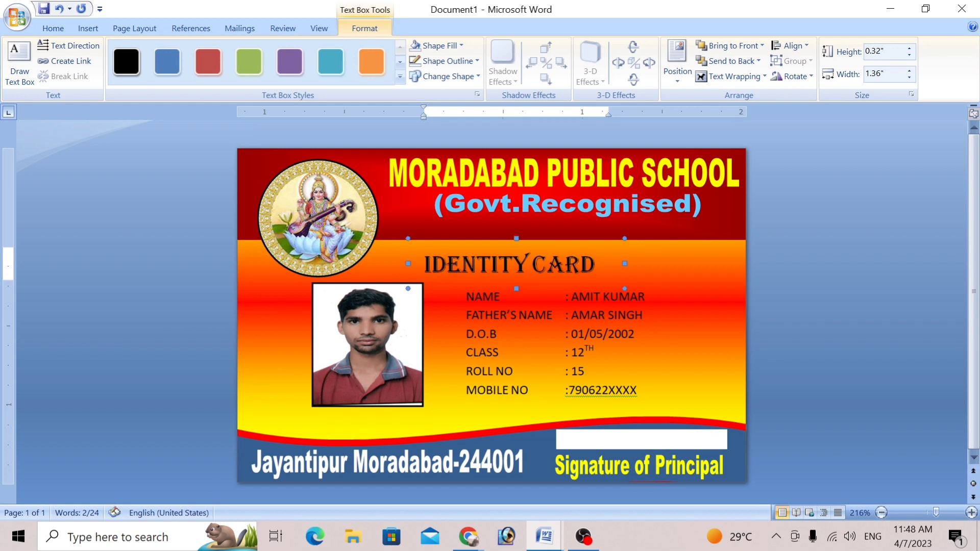
key(Up)
key(Up)
key(Left)
key(Left)
key(Up)
key(Left)
key(Left)
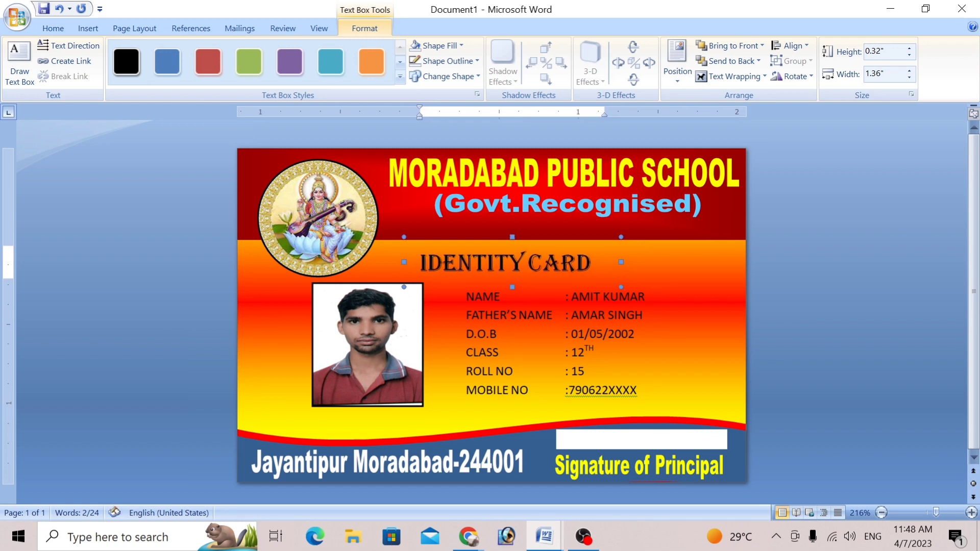
key(Left)
key(Left)
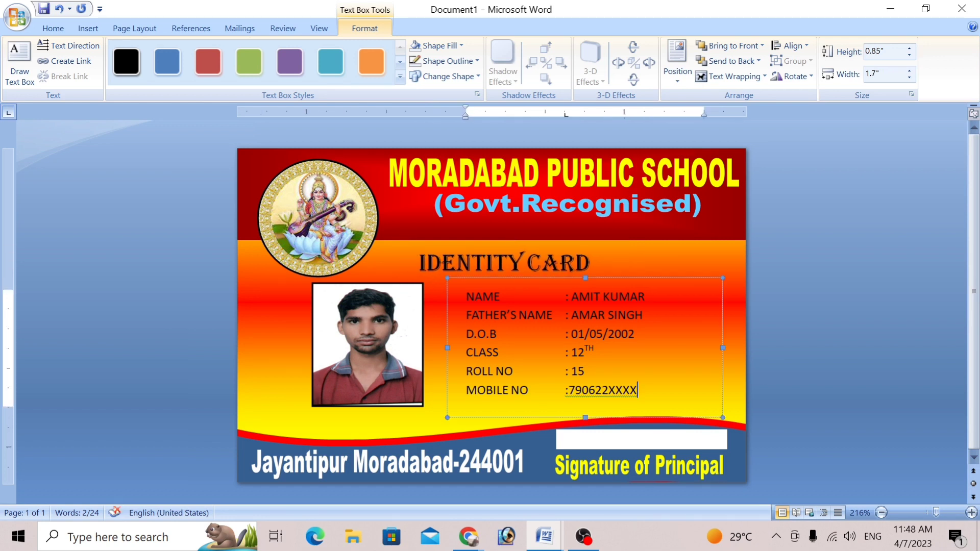
click(805, 367)
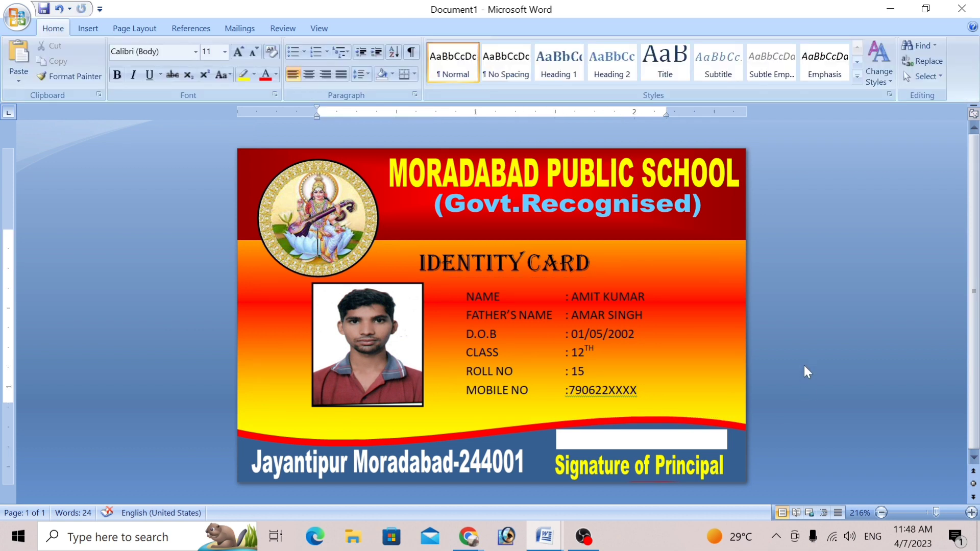